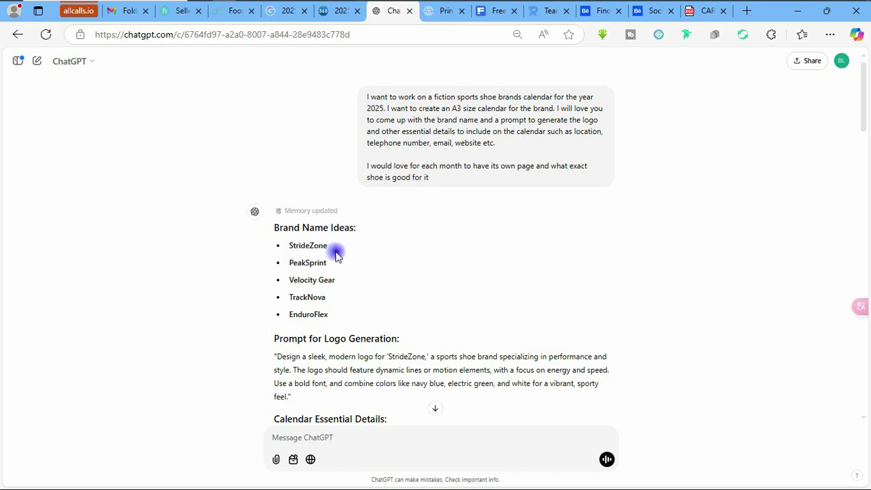
Read the reply's brand name ideas, logo prompt, calendar contact details and monthly themes with recommended shoes
{"action": "scroll", "coordinate": [354, 276], "scroll_direction": "down", "scroll_amount": 2}
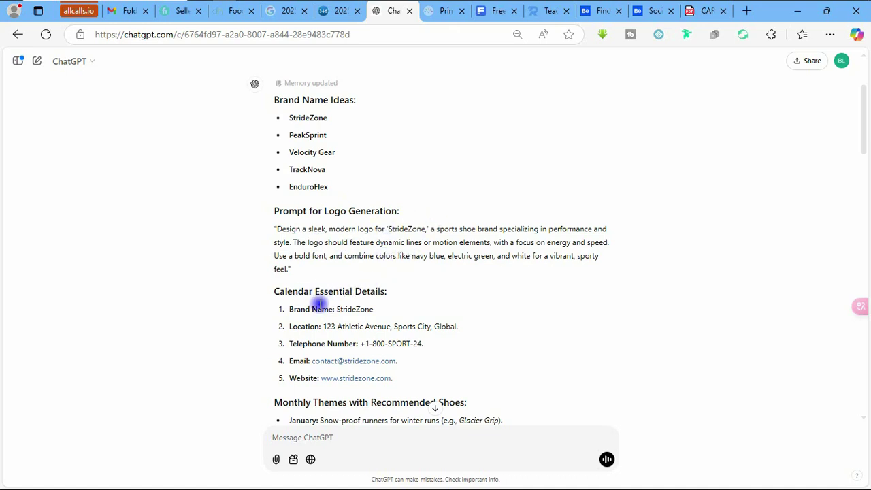
{"action": "scroll", "coordinate": [324, 293], "scroll_direction": "down", "scroll_amount": 1}
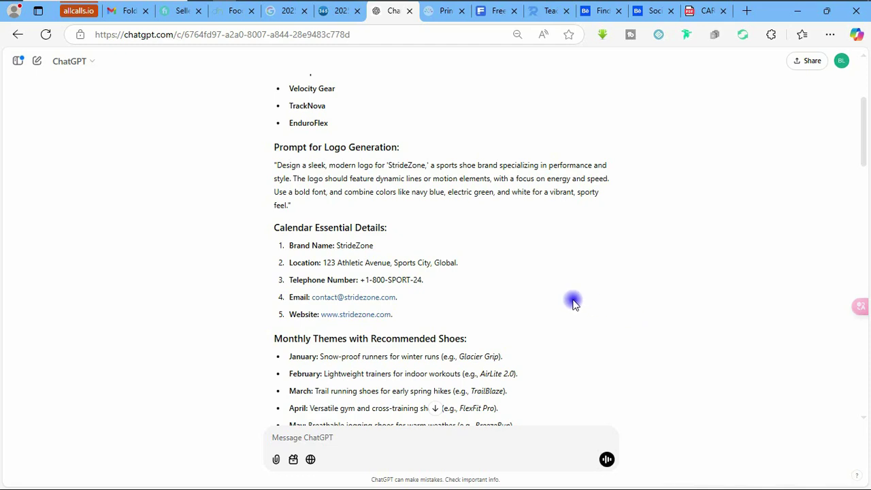
{"action": "scroll", "coordinate": [346, 331], "scroll_direction": "down", "scroll_amount": 2}
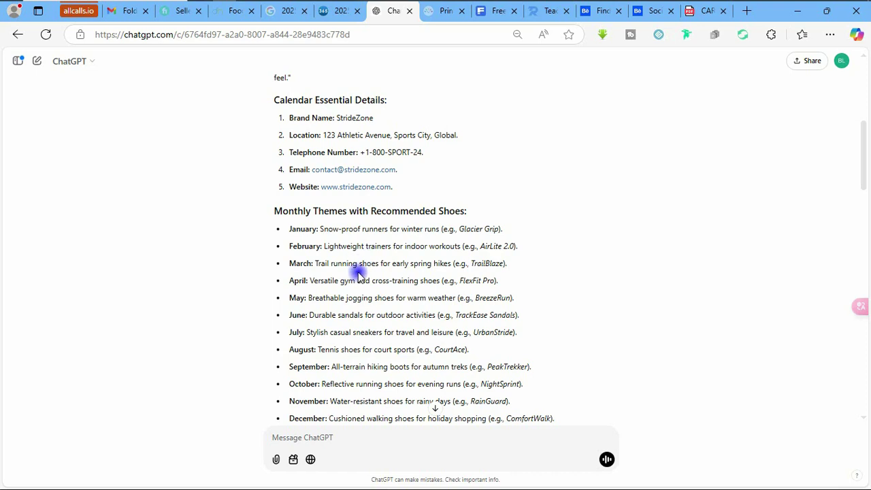
{"action": "scroll", "coordinate": [361, 272], "scroll_direction": "down", "scroll_amount": 3}
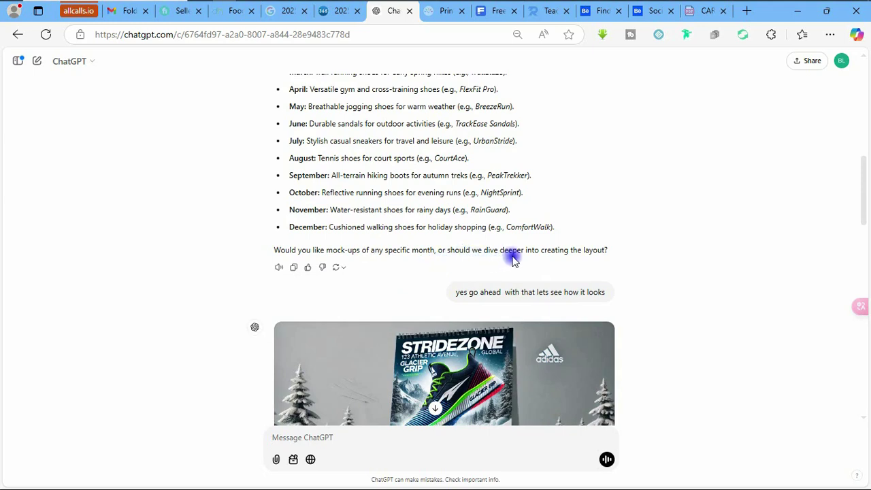
{"action": "scroll", "coordinate": [507, 265], "scroll_direction": "down", "scroll_amount": 1}
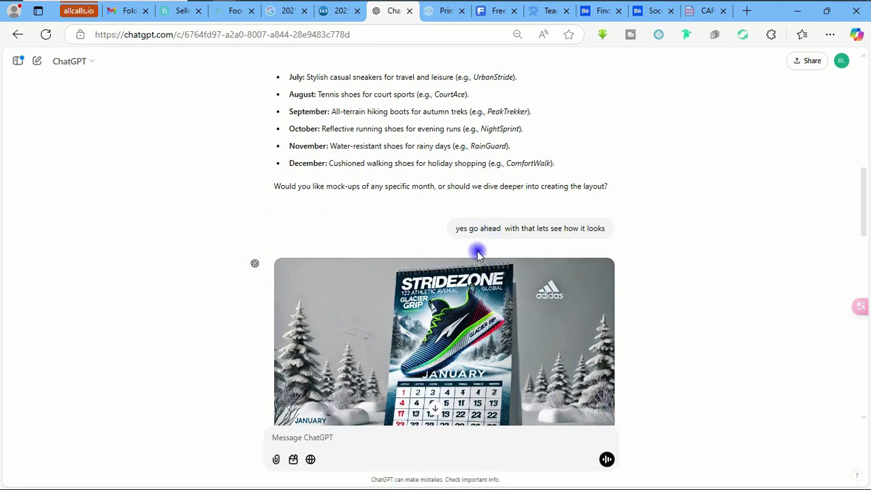
View the January StrideZone calendar mock-up enlarged, and return to the conversation
{"action": "scroll", "coordinate": [477, 254], "scroll_direction": "down", "scroll_amount": 1}
{"action": "left_click", "coordinate": [483, 257]}
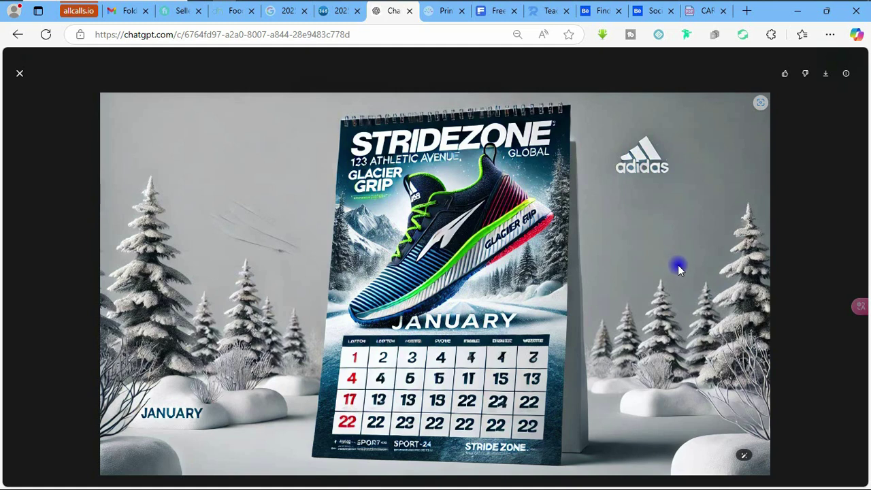
{"action": "left_click", "coordinate": [20, 74]}
{"action": "scroll", "coordinate": [480, 149], "scroll_direction": "up", "scroll_amount": 1}
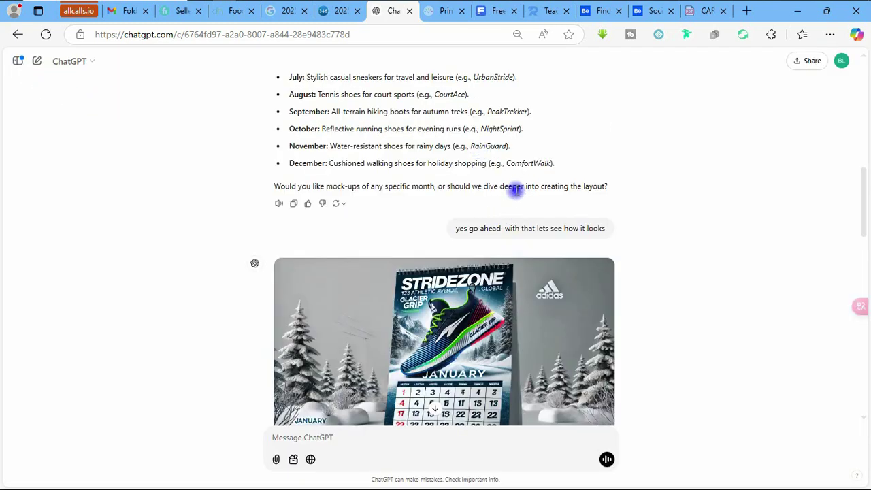
Review the image prompts for each monthly theme alongside the recommended shoe list and the January mock-up
{"action": "scroll", "coordinate": [486, 204], "scroll_direction": "down", "scroll_amount": 1}
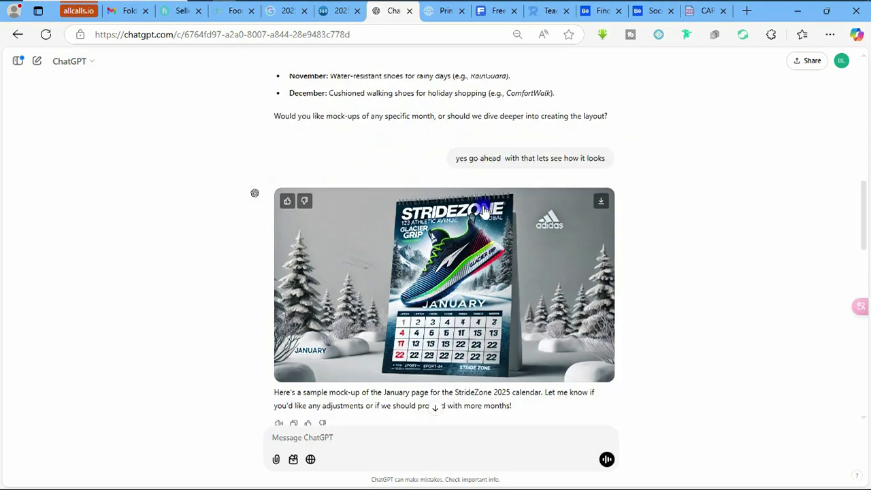
{"action": "scroll", "coordinate": [484, 211], "scroll_direction": "down", "scroll_amount": 2}
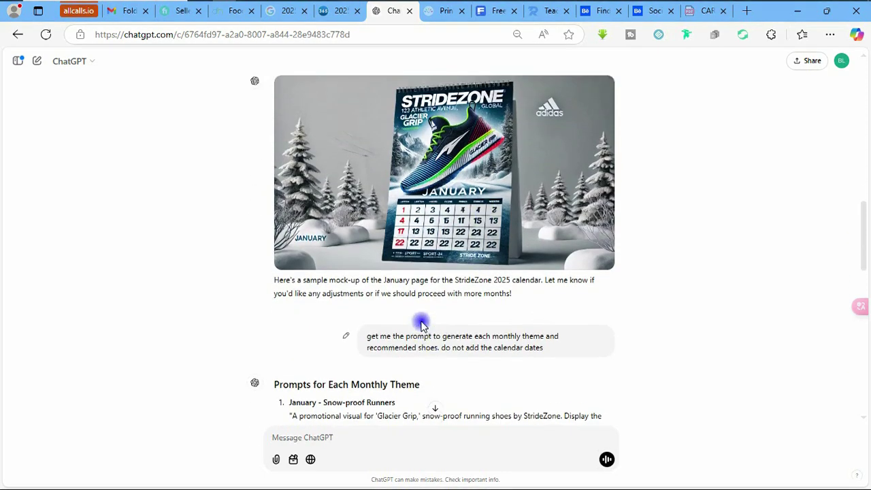
{"action": "scroll", "coordinate": [421, 325], "scroll_direction": "up", "scroll_amount": 5}
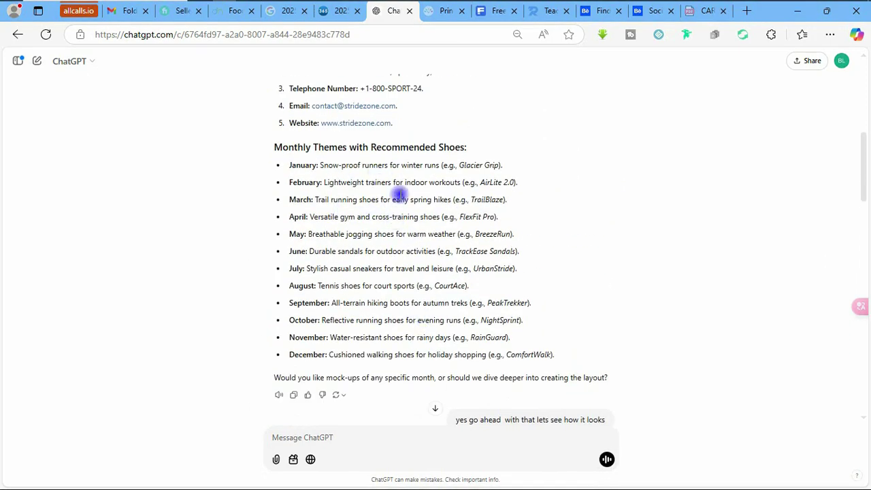
{"action": "scroll", "coordinate": [400, 196], "scroll_direction": "down", "scroll_amount": 10}
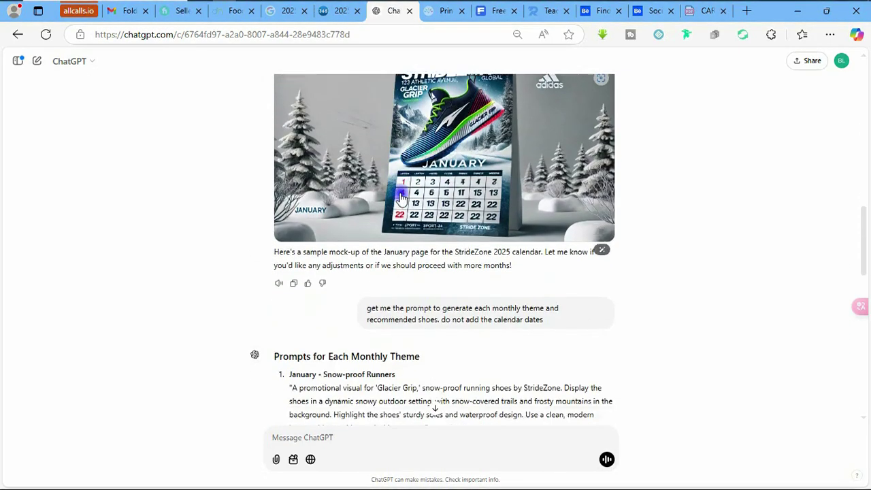
{"action": "scroll", "coordinate": [401, 195], "scroll_direction": "down", "scroll_amount": 3}
{"action": "scroll", "coordinate": [398, 195], "scroll_direction": "up", "scroll_amount": 2}
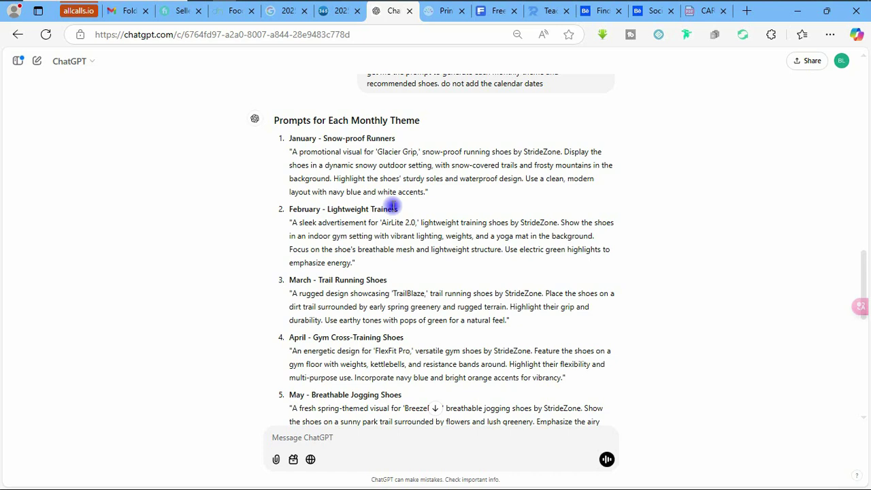
{"action": "scroll", "coordinate": [388, 178], "scroll_direction": "up", "scroll_amount": 5}
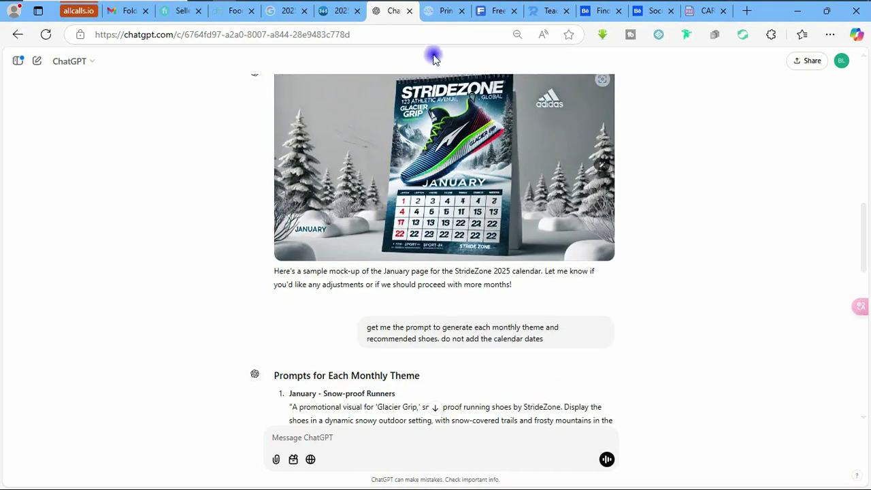
Switch to the Freepik AI image generator and look through the images generated from the StrideZone logo and Glacier Grip prompts
{"action": "left_click", "coordinate": [489, 11]}
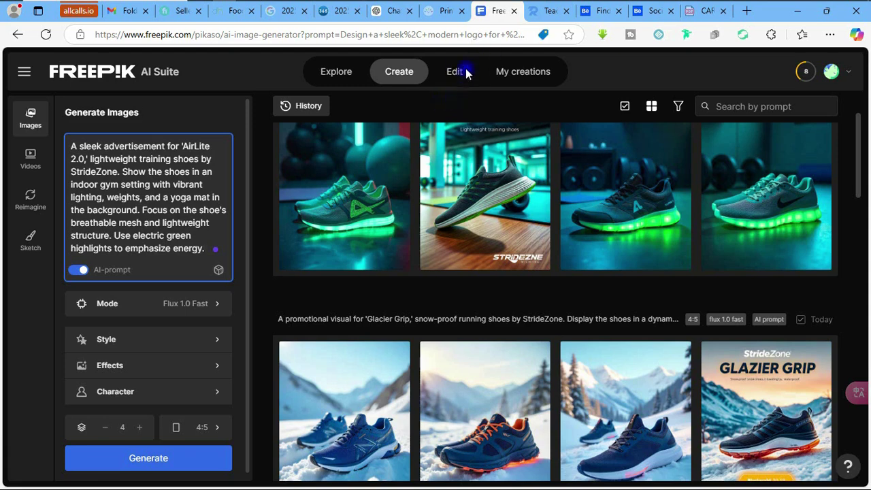
{"action": "scroll", "coordinate": [491, 327], "scroll_direction": "down", "scroll_amount": 5}
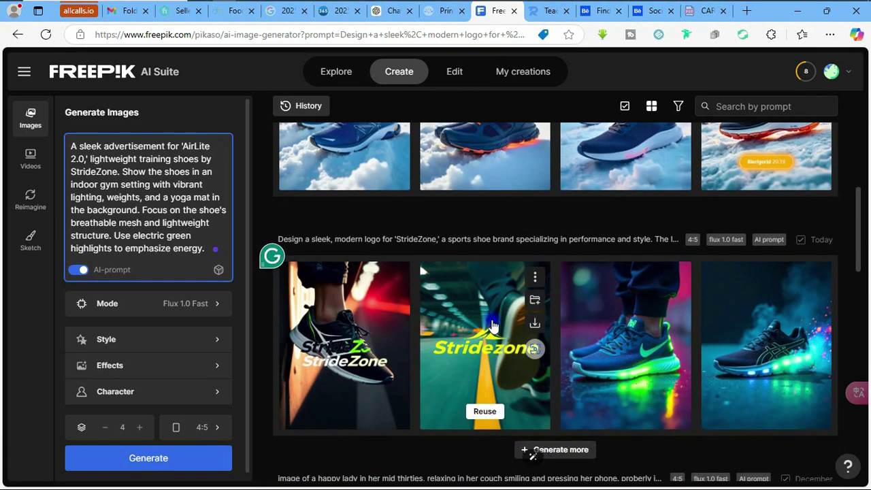
{"action": "scroll", "coordinate": [493, 326], "scroll_direction": "down", "scroll_amount": 2}
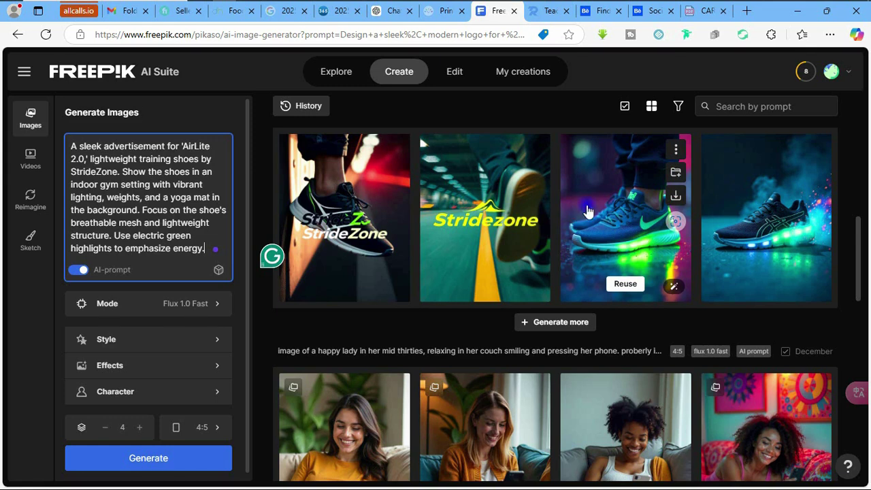
{"action": "scroll", "coordinate": [482, 226], "scroll_direction": "up", "scroll_amount": 4}
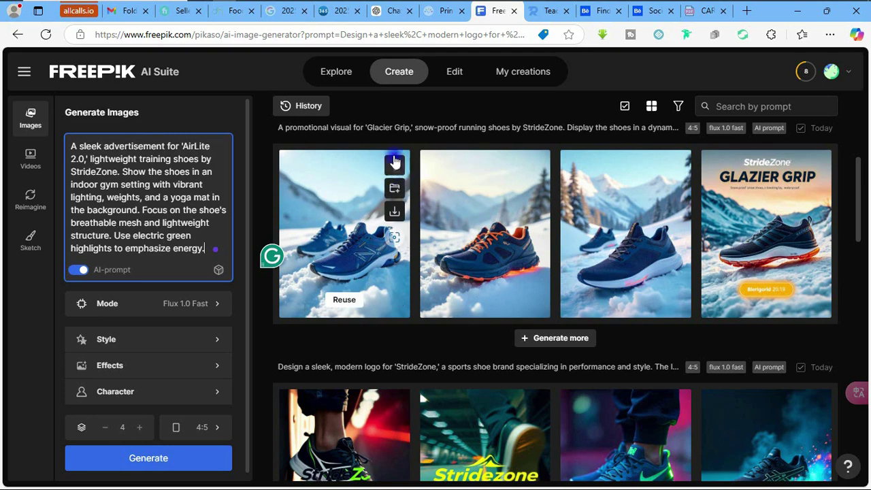
View the Glacier Grip image of navy shoes with orange laces, dismiss the advert notification, and return to the generated images
{"action": "double_click", "coordinate": [359, 131]}
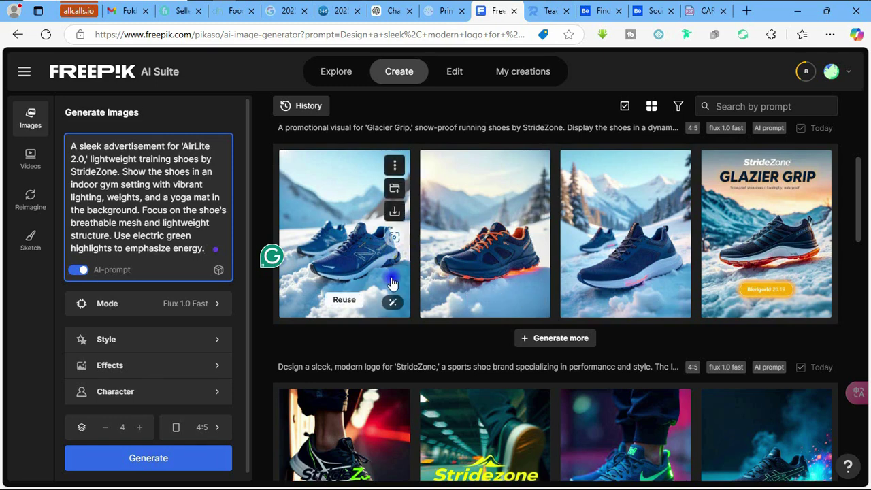
{"action": "left_click", "coordinate": [515, 270]}
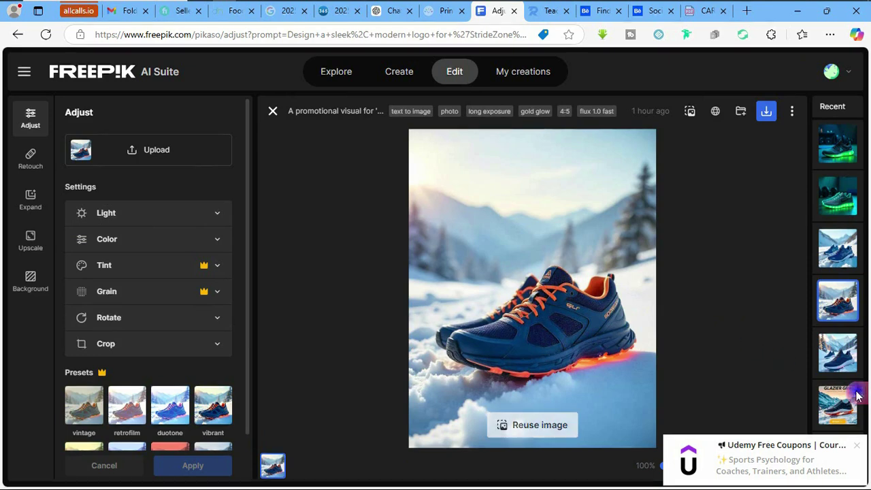
{"action": "left_click", "coordinate": [856, 445]}
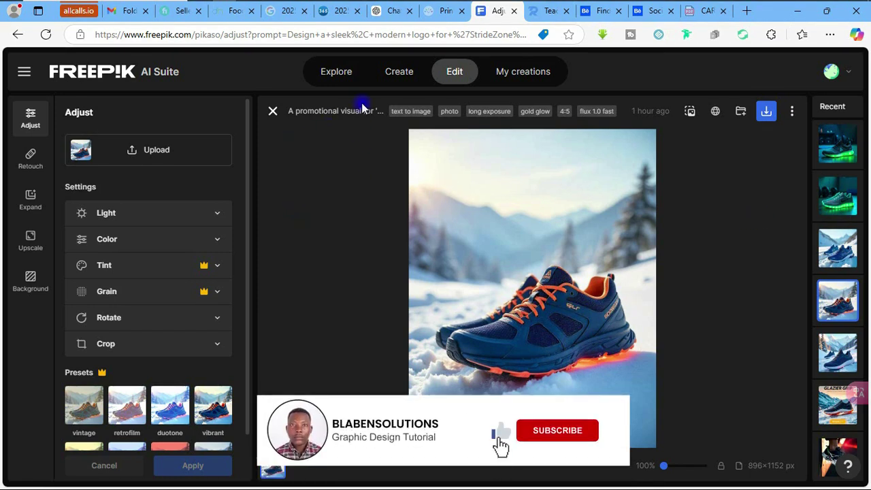
{"action": "left_click", "coordinate": [401, 72]}
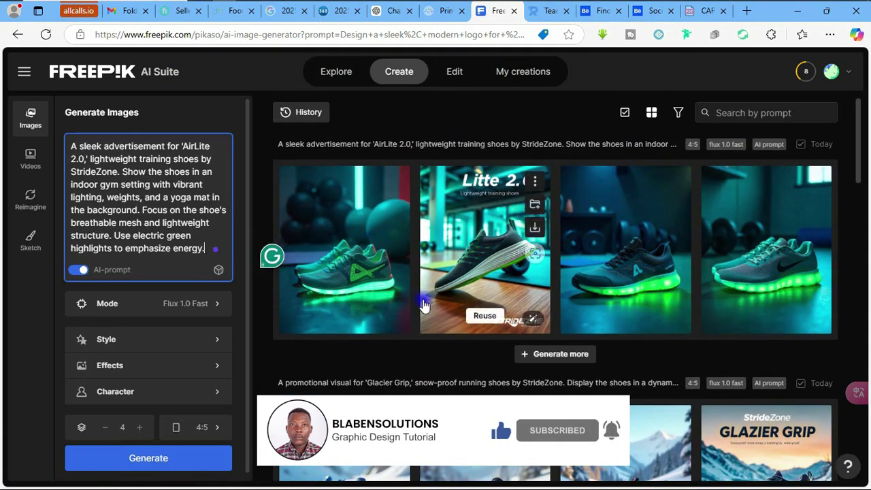
Open the first AirLite 2.0 image with glowing green soles and inspect the shoe's details at 229% zoom
{"action": "left_click", "coordinate": [350, 242]}
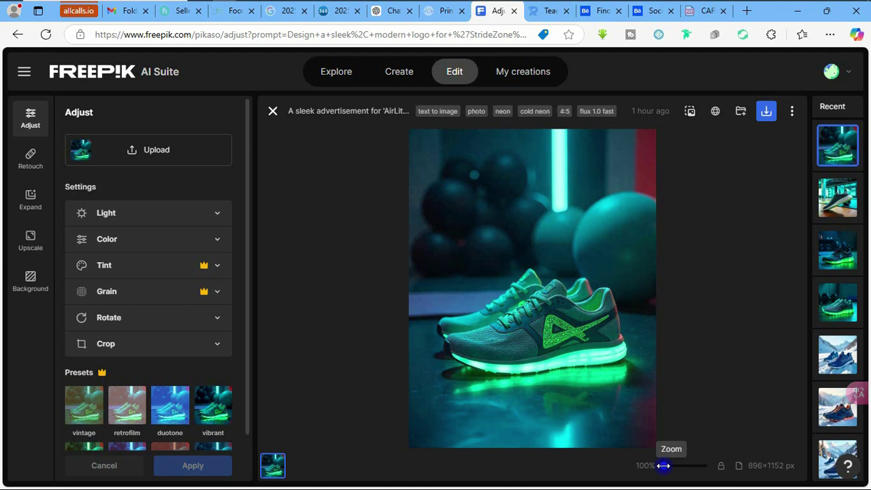
{"action": "left_click_drag", "start_coordinate": [663, 465], "coordinate": [677, 466]}
{"action": "scroll", "coordinate": [642, 270], "scroll_direction": "down", "scroll_amount": 3}
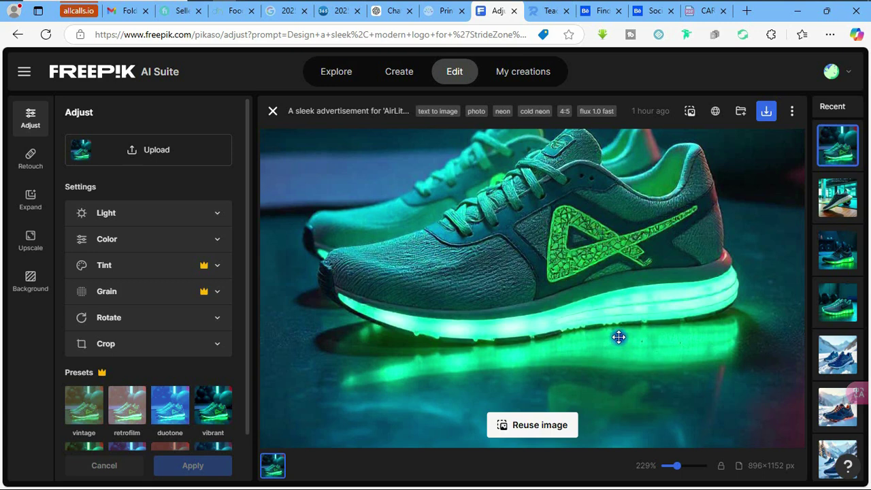
{"action": "left_click_drag", "start_coordinate": [618, 336], "coordinate": [624, 296]}
{"action": "scroll", "coordinate": [584, 315], "scroll_direction": "up", "scroll_amount": 4}
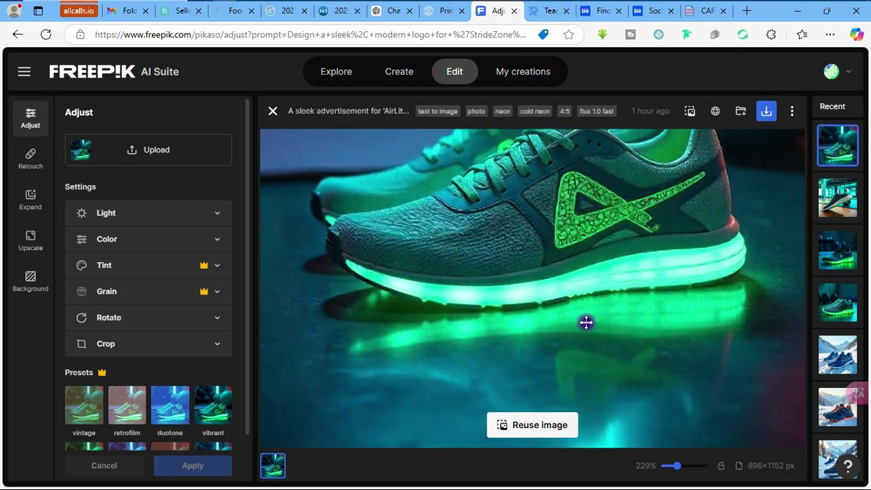
{"action": "scroll", "coordinate": [577, 385], "scroll_direction": "up", "scroll_amount": 1}
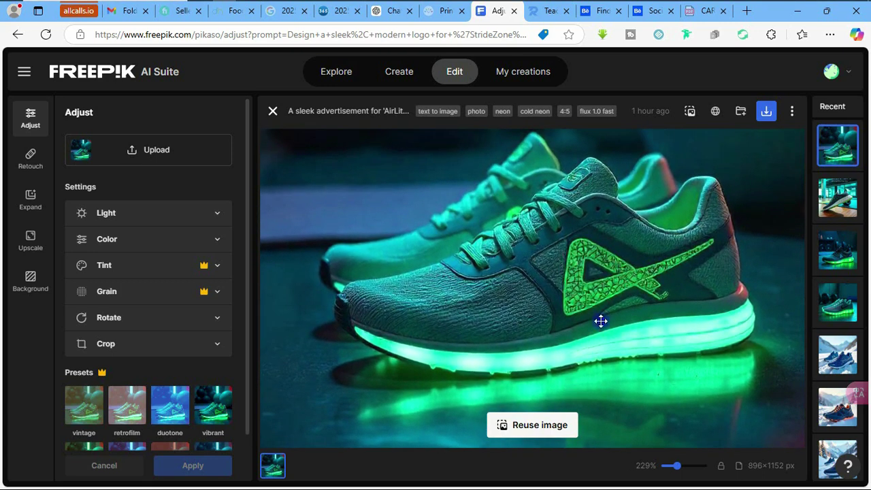
{"action": "left_click_drag", "start_coordinate": [598, 259], "coordinate": [607, 284]}
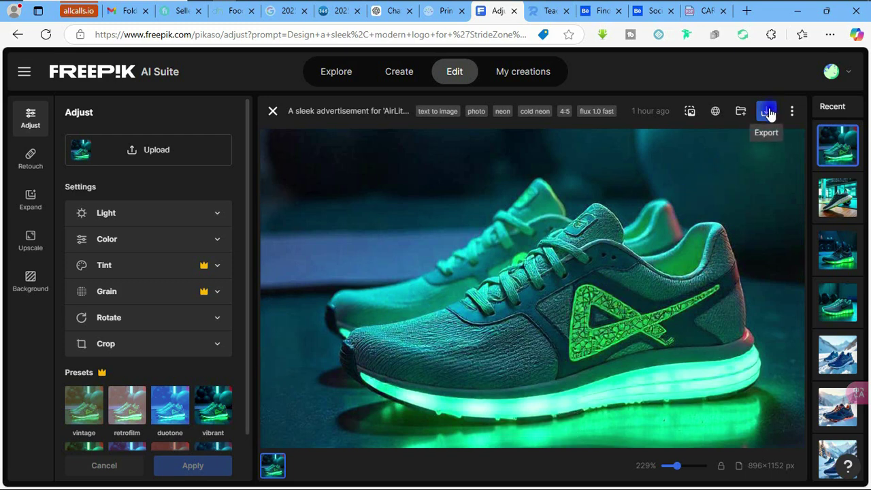
Open the Litte 2.0 training shoe image and inspect the shoe and the brand lettering at 201% zoom
{"action": "left_click", "coordinate": [832, 201]}
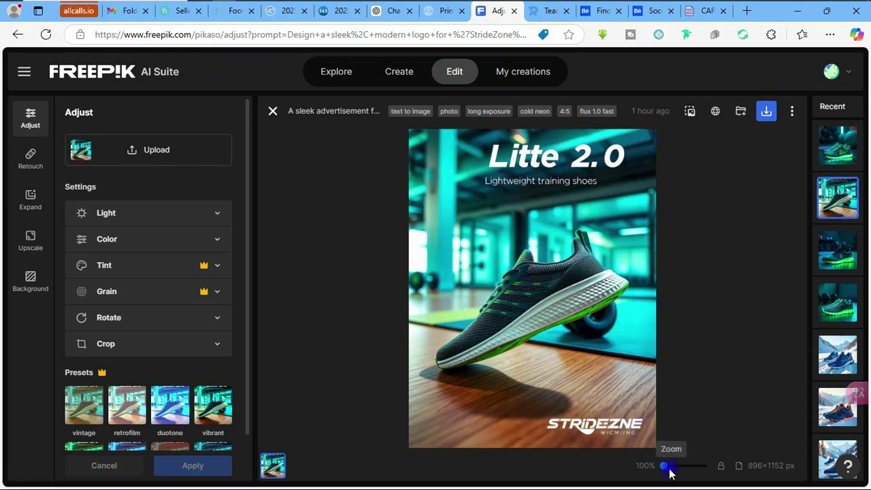
{"action": "mouse_move", "coordinate": [671, 472]}
{"action": "left_mouse_down"}
{"action": "mouse_move", "coordinate": [666, 465]}
{"action": "mouse_move", "coordinate": [681, 464]}
{"action": "mouse_move", "coordinate": [673, 464]}
{"action": "left_mouse_up"}
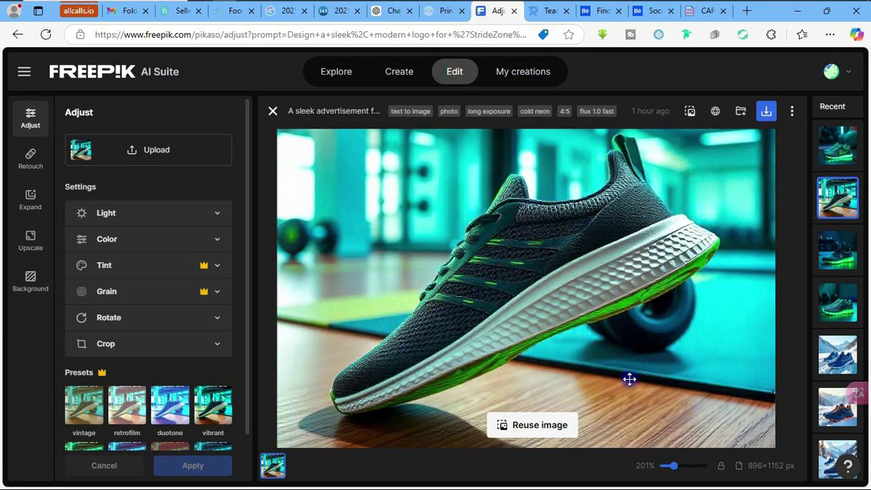
{"action": "left_click_drag", "start_coordinate": [629, 380], "coordinate": [597, 163]}
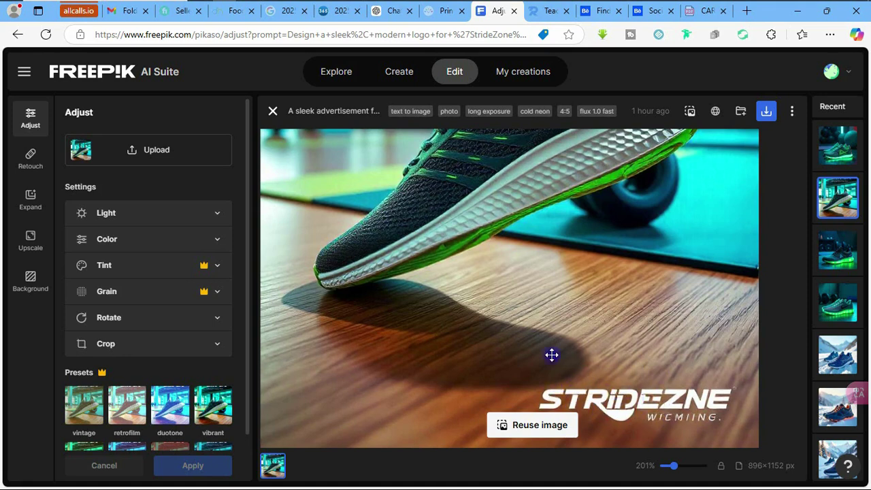
{"action": "left_click_drag", "start_coordinate": [525, 266], "coordinate": [528, 332]}
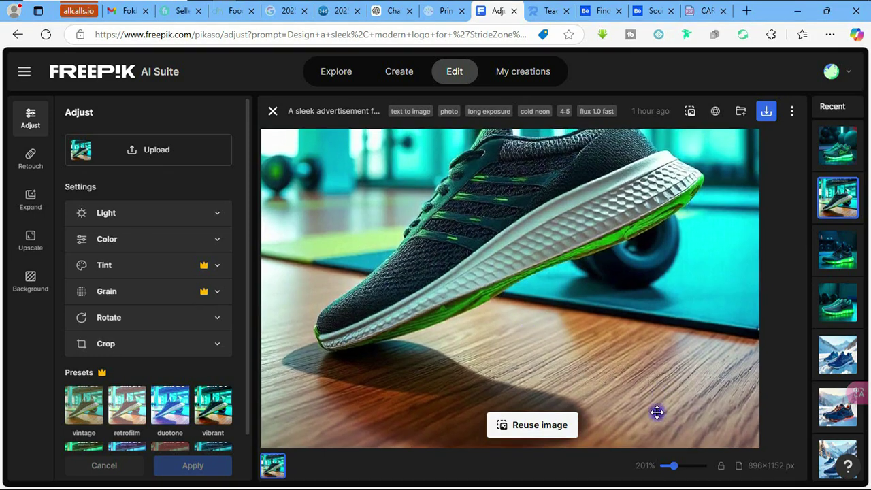
{"action": "scroll", "coordinate": [658, 412], "scroll_direction": "down", "scroll_amount": 3}
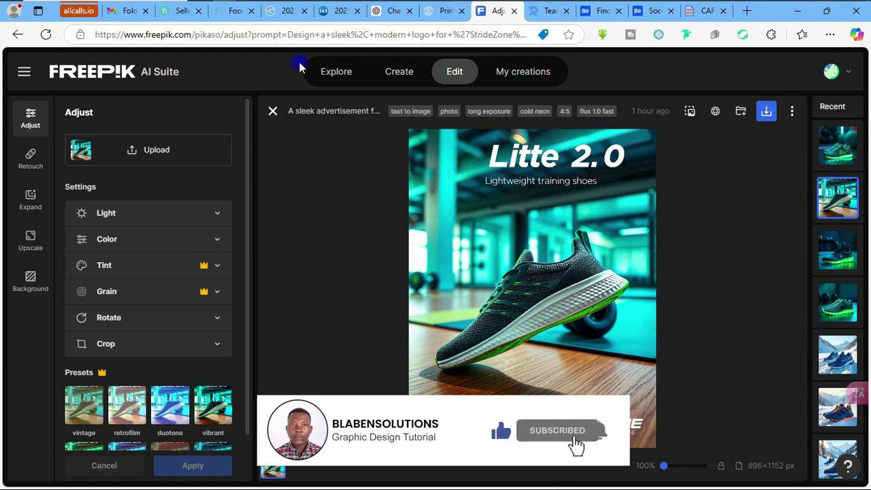
Look through the Google results for "2025 calendar" and switch to the Calendar-365 2025 calendar page
{"action": "left_click", "coordinate": [277, 14]}
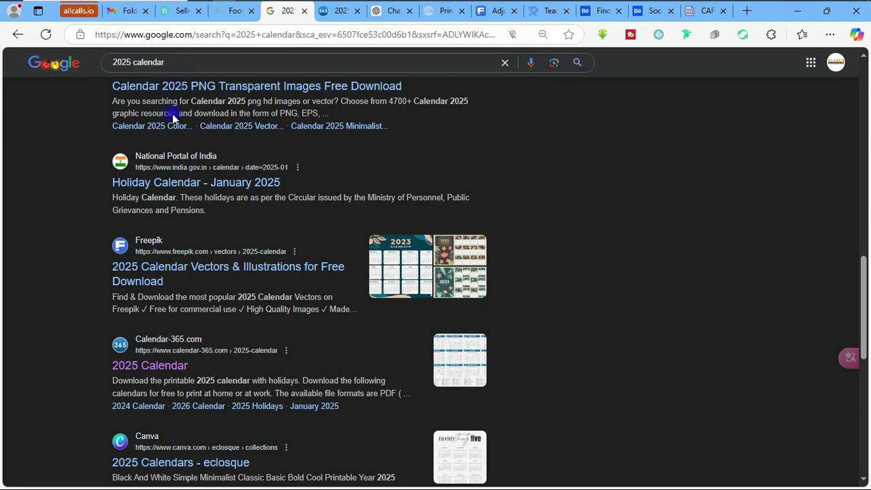
{"action": "scroll", "coordinate": [184, 225], "scroll_direction": "down", "scroll_amount": 2}
{"action": "scroll", "coordinate": [182, 228], "scroll_direction": "down", "scroll_amount": 4}
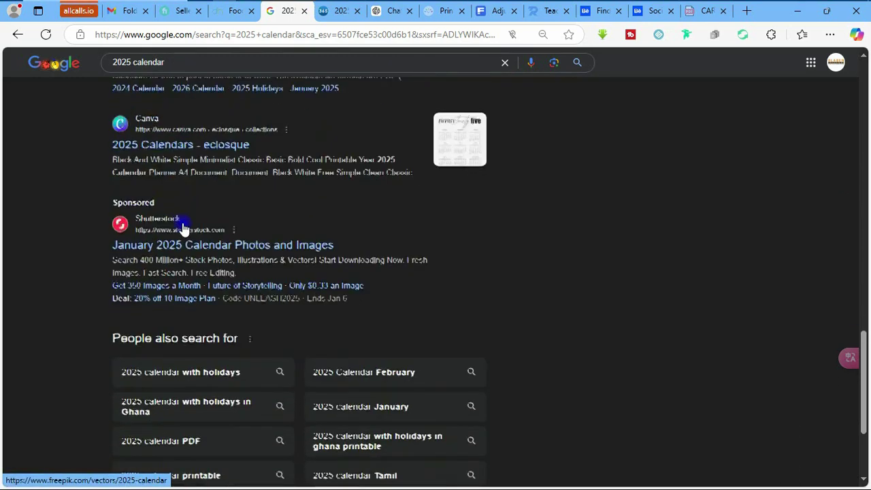
{"action": "scroll", "coordinate": [182, 228], "scroll_direction": "up", "scroll_amount": 3}
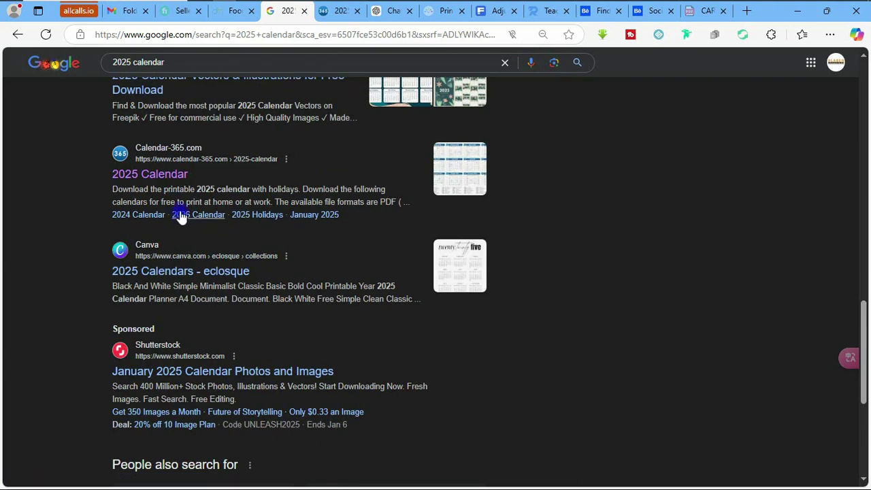
{"action": "left_click", "coordinate": [328, 12]}
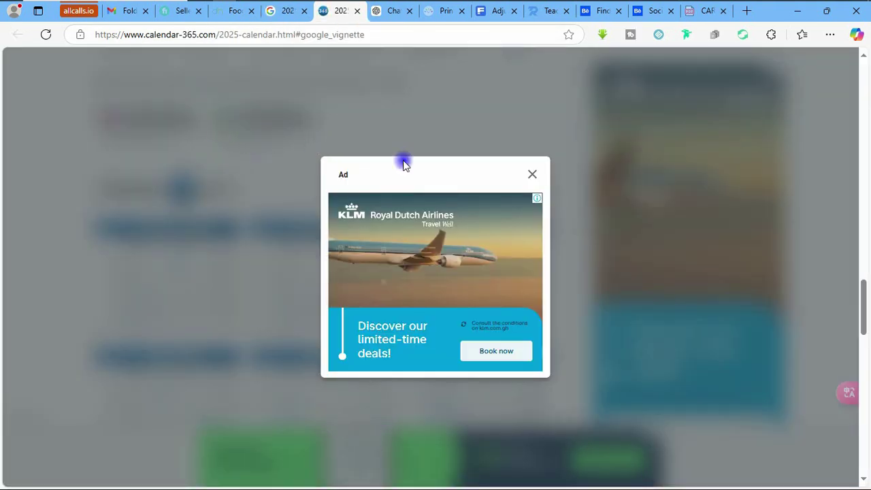
Dismiss the airline advert and examine the printable 2025 calendar with holidays, including its holiday list and download options
{"action": "left_click", "coordinate": [532, 174]}
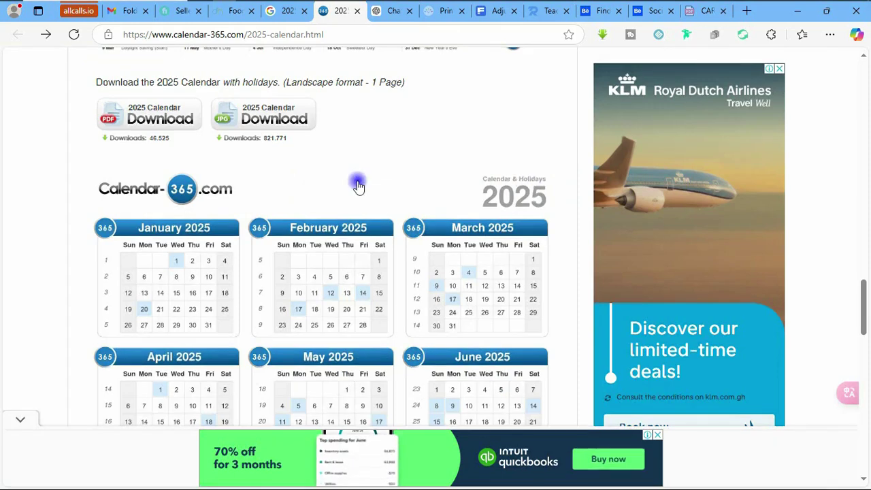
{"action": "scroll", "coordinate": [306, 190], "scroll_direction": "up", "scroll_amount": 2}
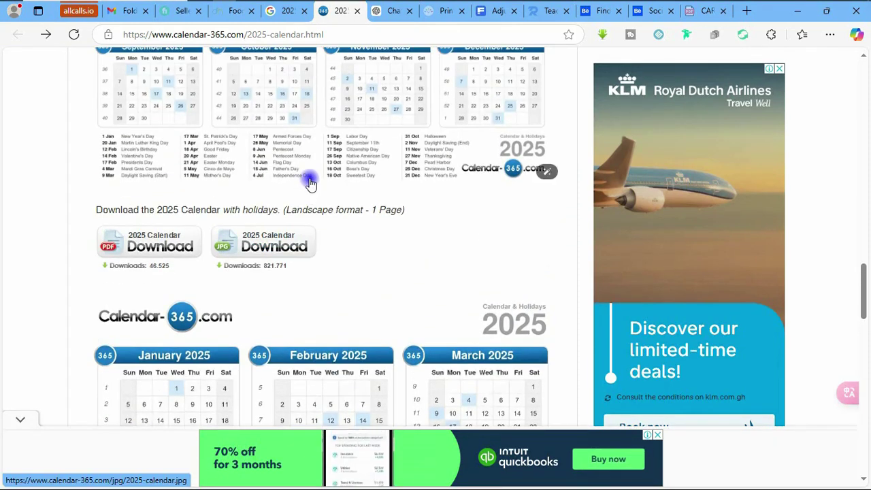
{"action": "scroll", "coordinate": [308, 182], "scroll_direction": "up", "scroll_amount": 5}
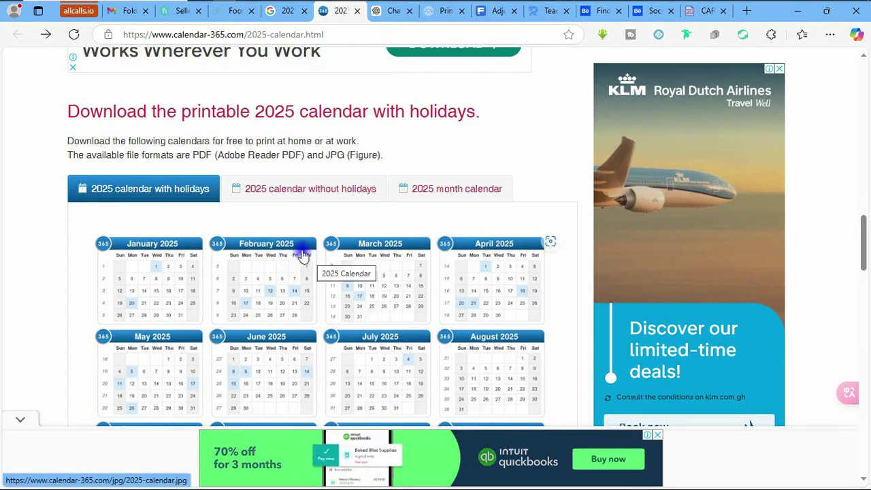
{"action": "scroll", "coordinate": [302, 252], "scroll_direction": "down", "scroll_amount": 2}
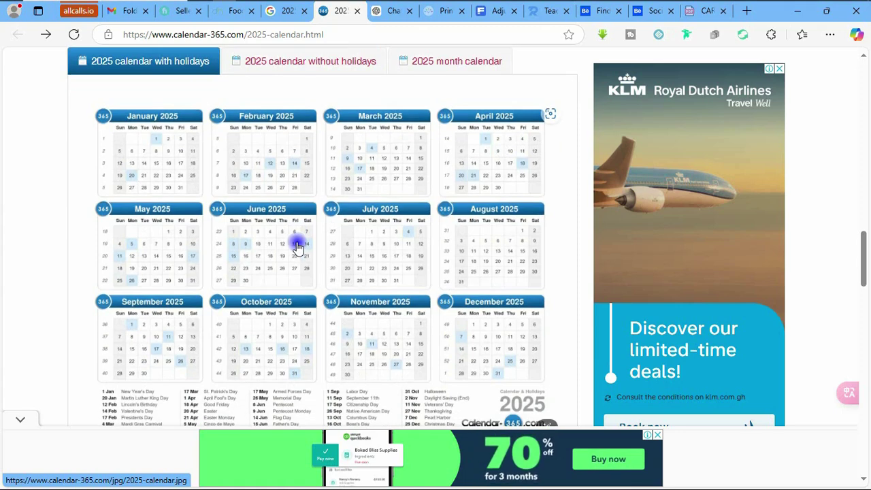
{"action": "scroll", "coordinate": [204, 204], "scroll_direction": "down", "scroll_amount": 3}
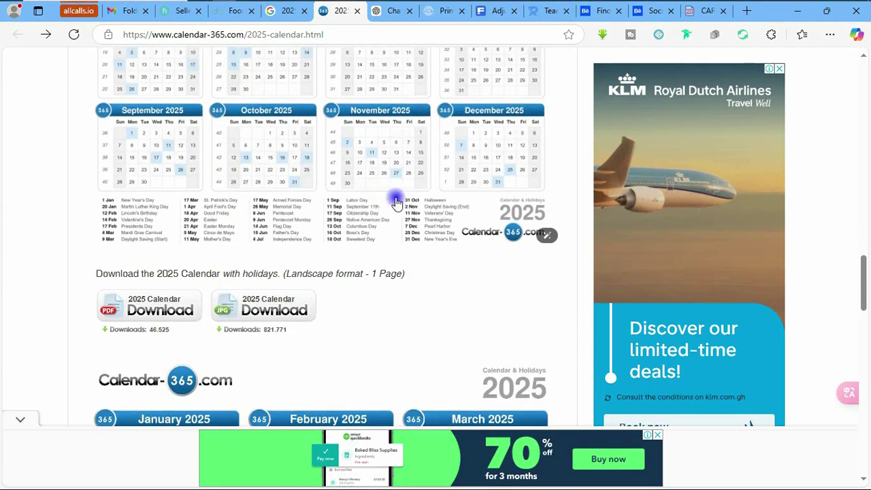
{"action": "scroll", "coordinate": [396, 201], "scroll_direction": "up", "scroll_amount": 4}
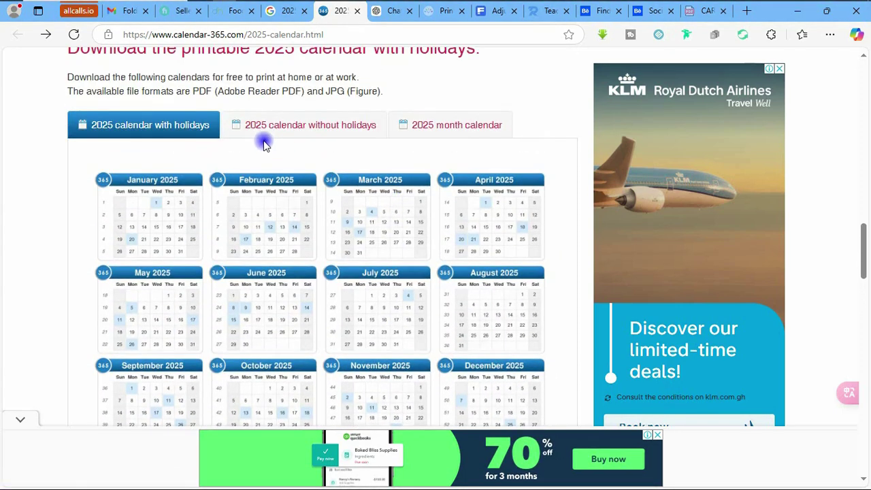
{"action": "scroll", "coordinate": [340, 160], "scroll_direction": "down", "scroll_amount": 1}
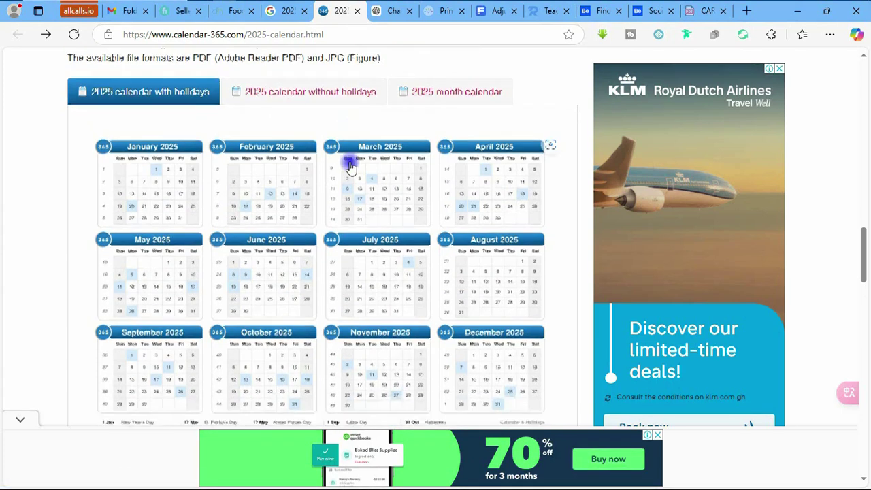
{"action": "scroll", "coordinate": [350, 167], "scroll_direction": "down", "scroll_amount": 2}
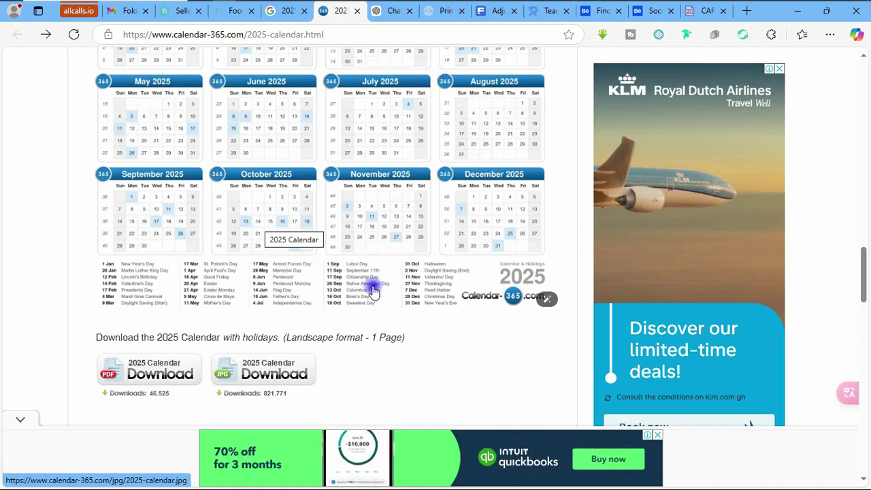
{"action": "scroll", "coordinate": [338, 178], "scroll_direction": "up", "scroll_amount": 2}
{"action": "scroll", "coordinate": [344, 211], "scroll_direction": "down", "scroll_amount": 3}
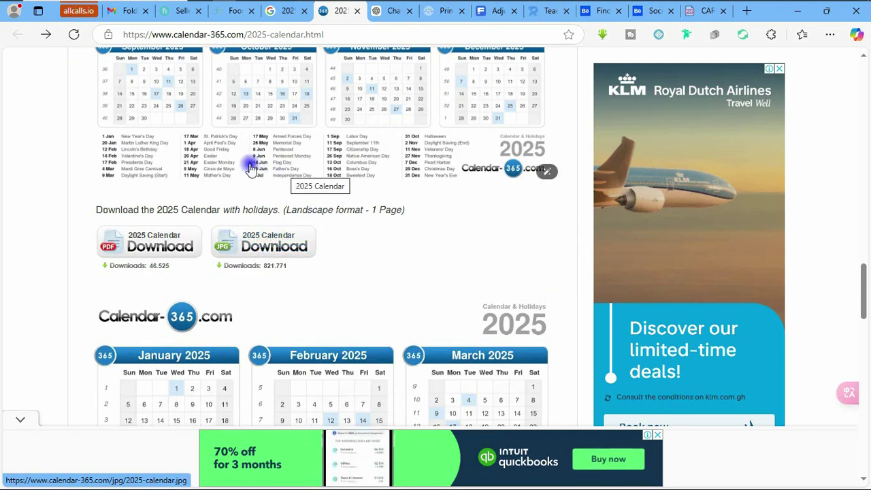
{"action": "scroll", "coordinate": [266, 150], "scroll_direction": "up", "scroll_amount": 5}
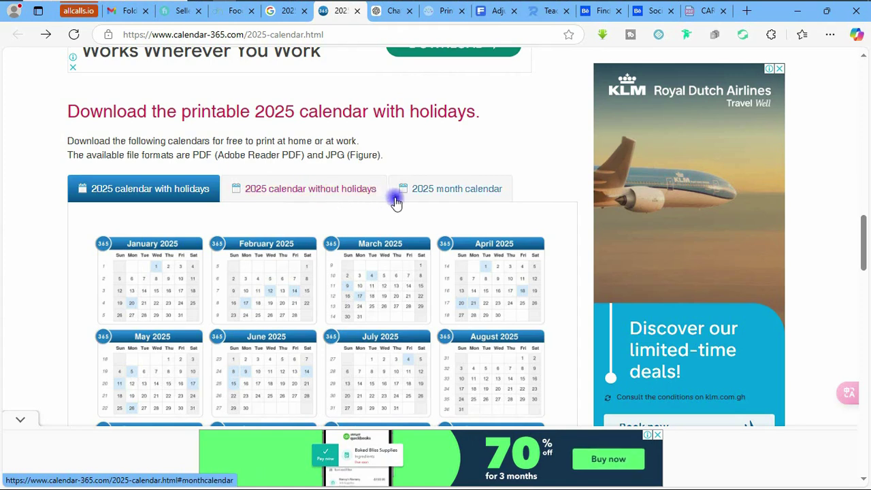
Compare the 2025 month calendar and the calendar without holidays, and return to the calendar with holidays
{"action": "left_click", "coordinate": [449, 191]}
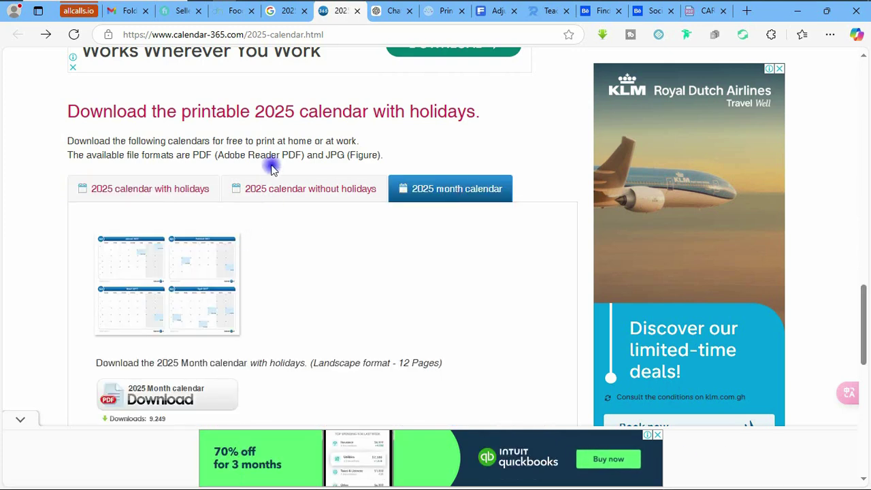
{"action": "left_click", "coordinate": [286, 194]}
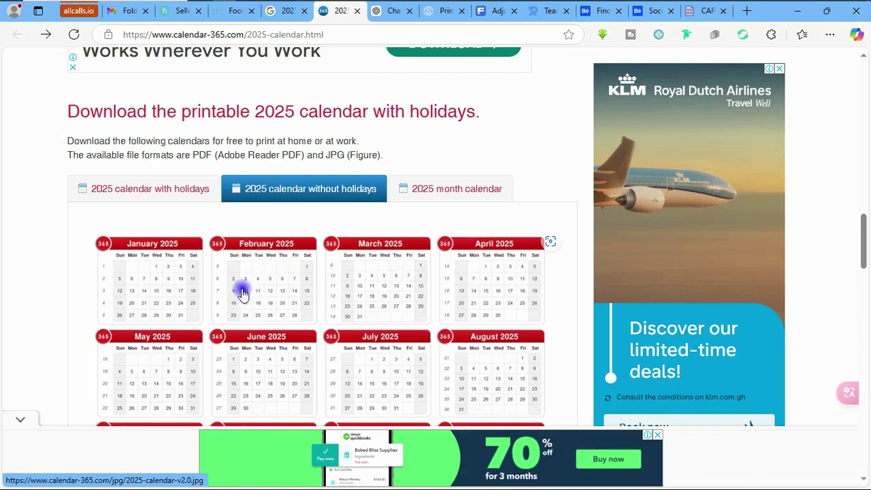
{"action": "scroll", "coordinate": [243, 292], "scroll_direction": "down", "scroll_amount": 3}
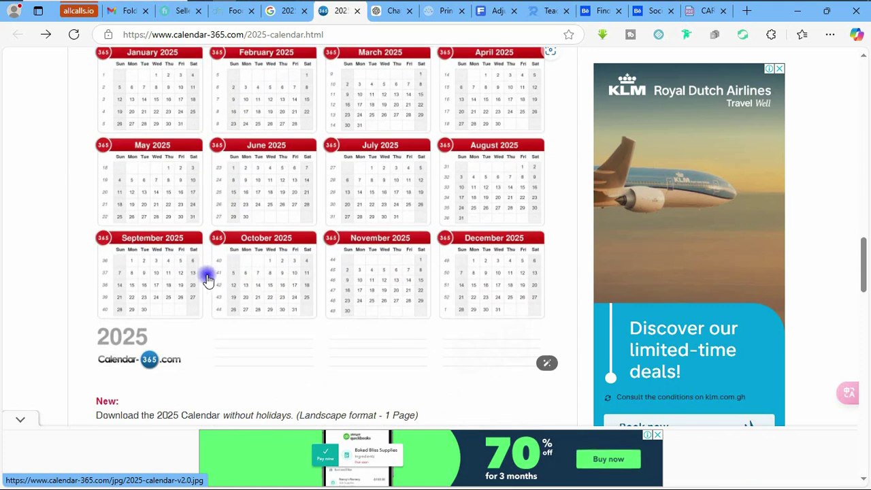
{"action": "scroll", "coordinate": [204, 272], "scroll_direction": "up", "scroll_amount": 5}
{"action": "scroll", "coordinate": [201, 279], "scroll_direction": "down", "scroll_amount": 3}
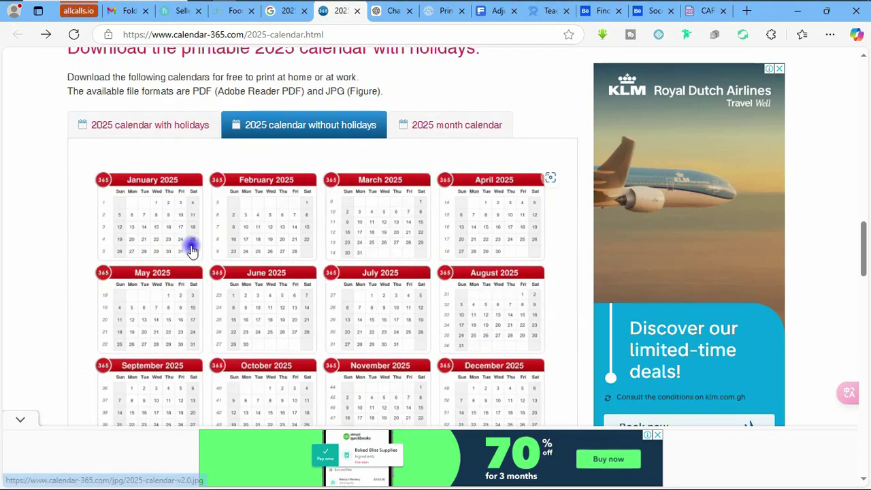
{"action": "left_click", "coordinate": [162, 137]}
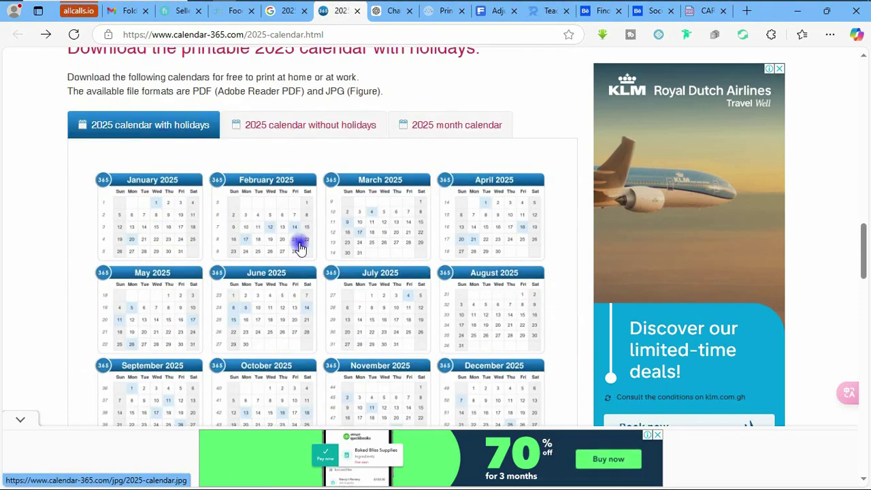
Open the PDF of the one-page portrait 2025 calendar with holidays
{"action": "scroll", "coordinate": [297, 243], "scroll_direction": "down", "scroll_amount": 8}
{"action": "scroll", "coordinate": [300, 247], "scroll_direction": "down", "scroll_amount": 9}
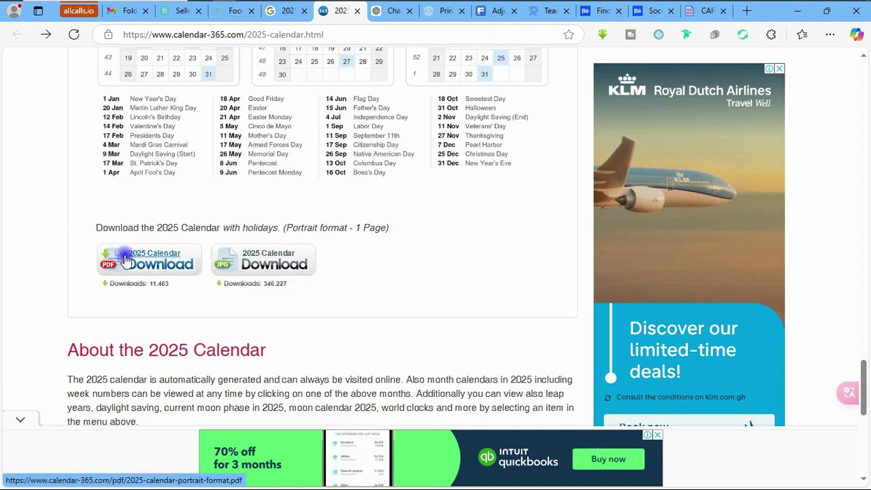
{"action": "left_click", "coordinate": [162, 264]}
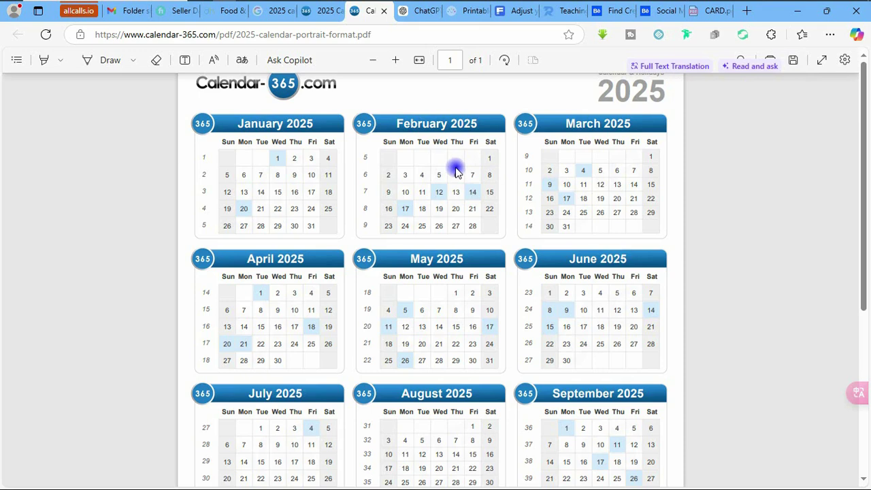
Start saving the calendar PDF and create a folder named "Calendar Tut" in Downloads
{"action": "key", "text": "ctrl+s"}
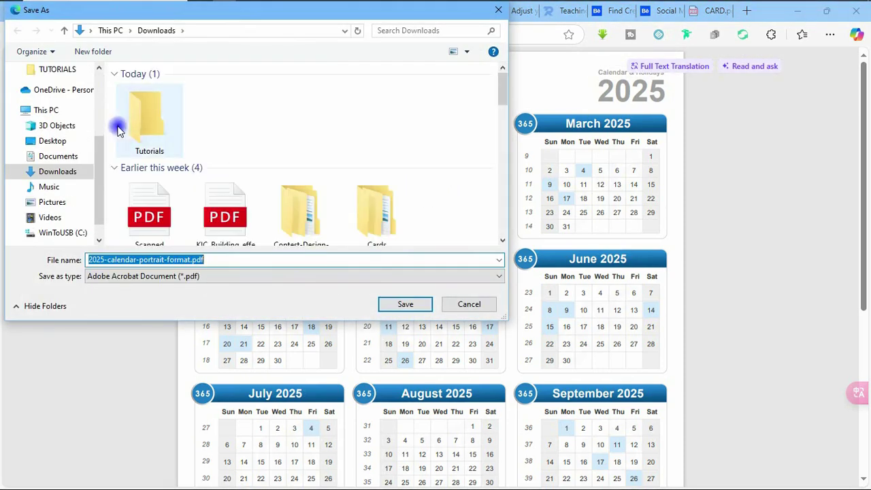
{"action": "left_click", "coordinate": [93, 51]}
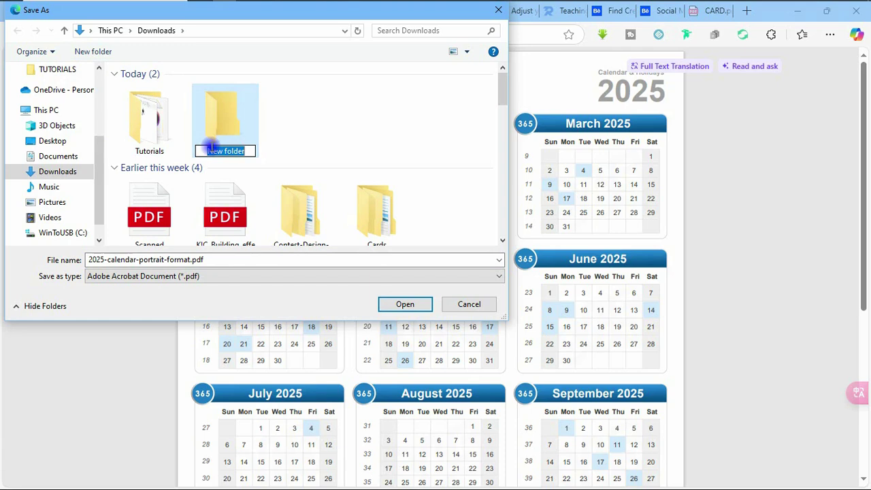
{"action": "type", "text": "Calenda"}
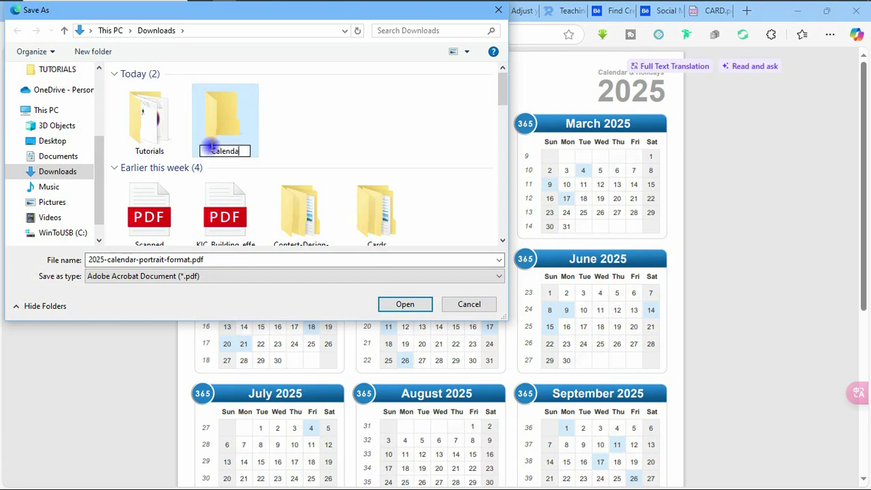
{"action": "type", "text": "r Tut"}
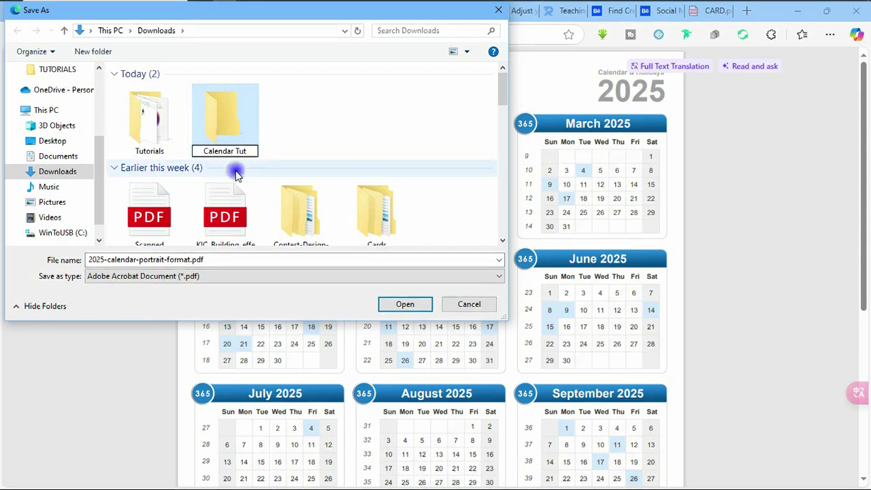
{"action": "key", "text": "Return"}
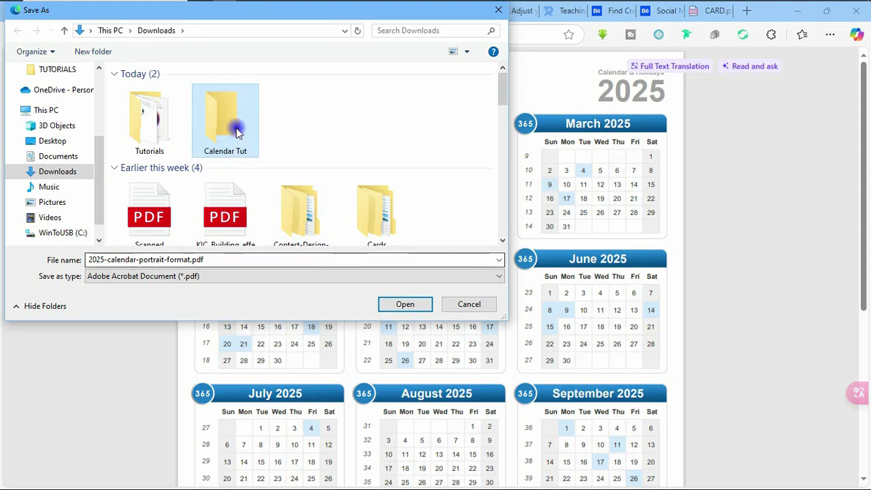
Save 2025-calendar-portrait-format.pdf in the Calendar Tut folder and close the PDF page
{"action": "left_click", "coordinate": [401, 303]}
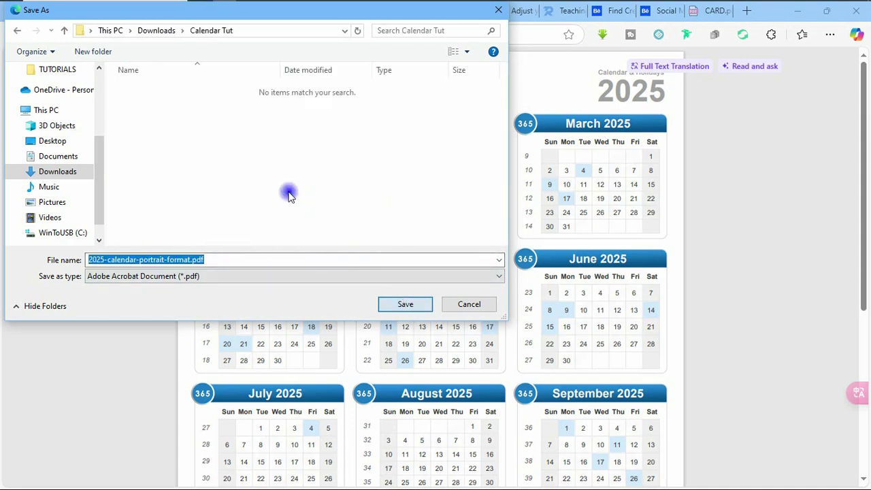
{"action": "left_click", "coordinate": [411, 304]}
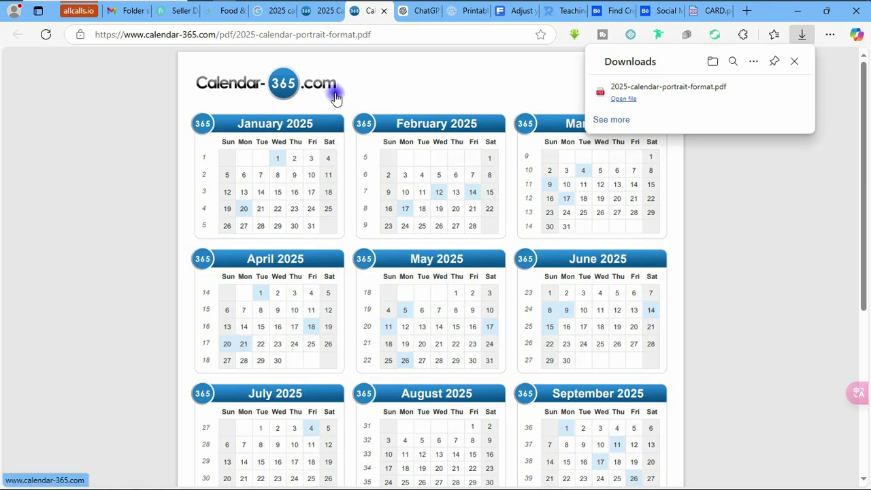
{"action": "left_click", "coordinate": [386, 11]}
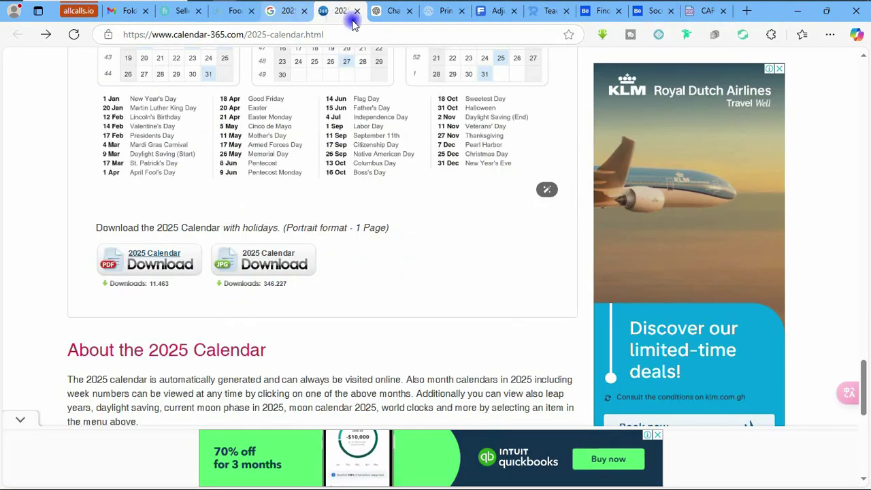
Switch to the timeanddate printable calendar page and choose Design 2 for the monthly Ghana 2025 calendar
{"action": "left_click", "coordinate": [441, 11]}
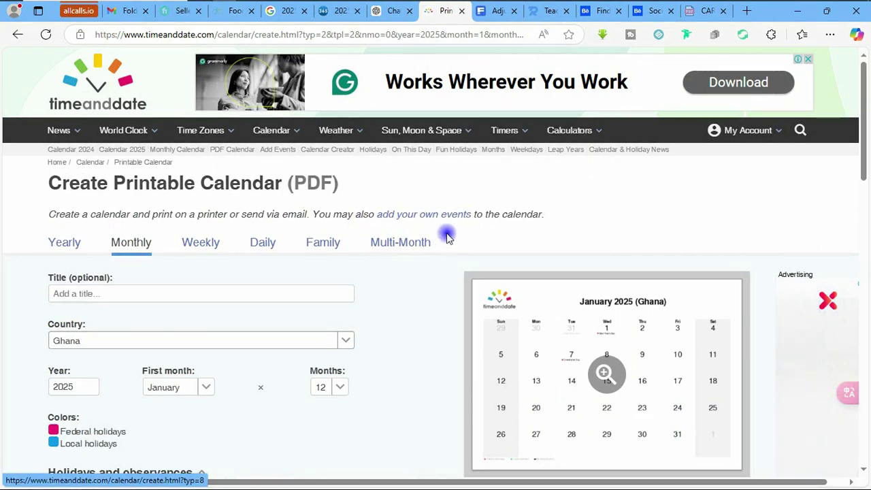
{"action": "scroll", "coordinate": [441, 242], "scroll_direction": "down", "scroll_amount": 2}
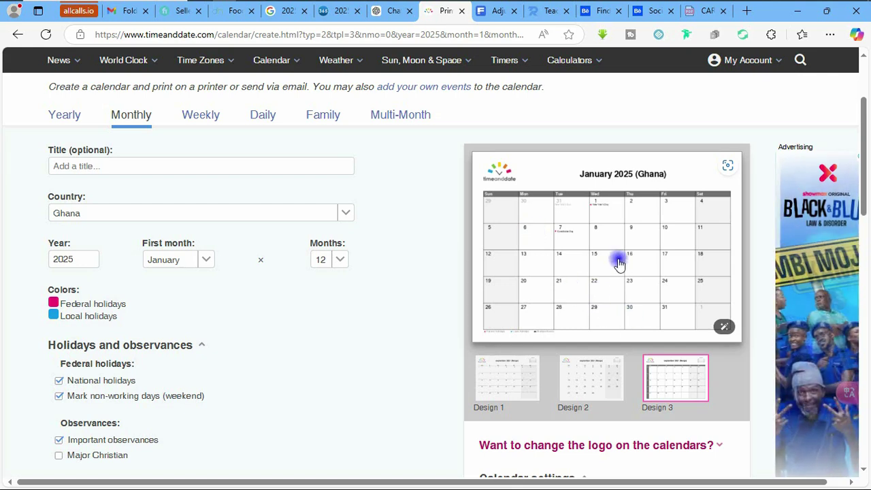
{"action": "left_click", "coordinate": [599, 381]}
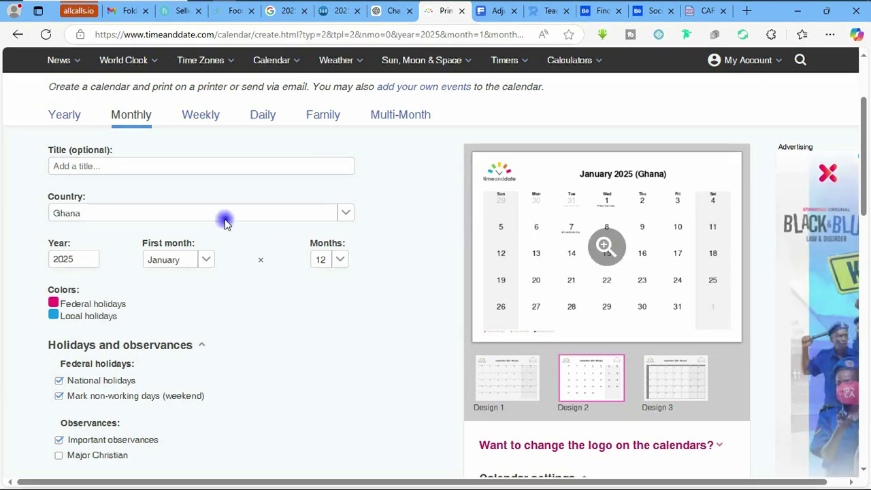
Check the Ghana calendar's holiday and print settings, download it as a PDF, and dismiss the downloads list
{"action": "scroll", "coordinate": [232, 212], "scroll_direction": "up", "scroll_amount": 2}
{"action": "scroll", "coordinate": [235, 211], "scroll_direction": "up", "scroll_amount": 1}
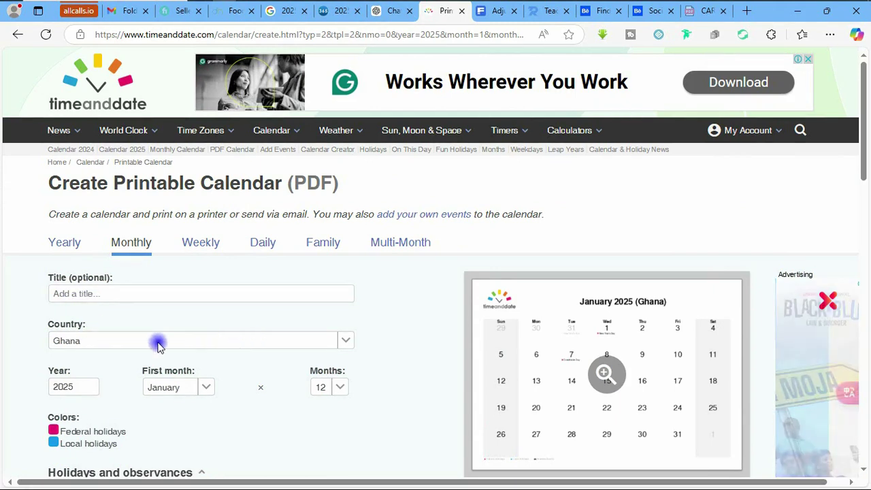
{"action": "scroll", "coordinate": [176, 347], "scroll_direction": "down", "scroll_amount": 1}
{"action": "scroll", "coordinate": [183, 344], "scroll_direction": "down", "scroll_amount": 1}
{"action": "scroll", "coordinate": [628, 320], "scroll_direction": "down", "scroll_amount": 3}
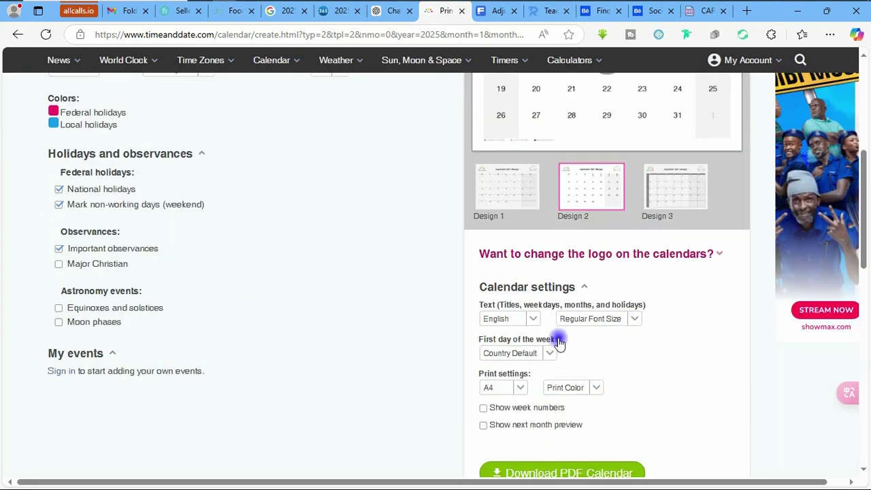
{"action": "scroll", "coordinate": [544, 350], "scroll_direction": "down", "scroll_amount": 1}
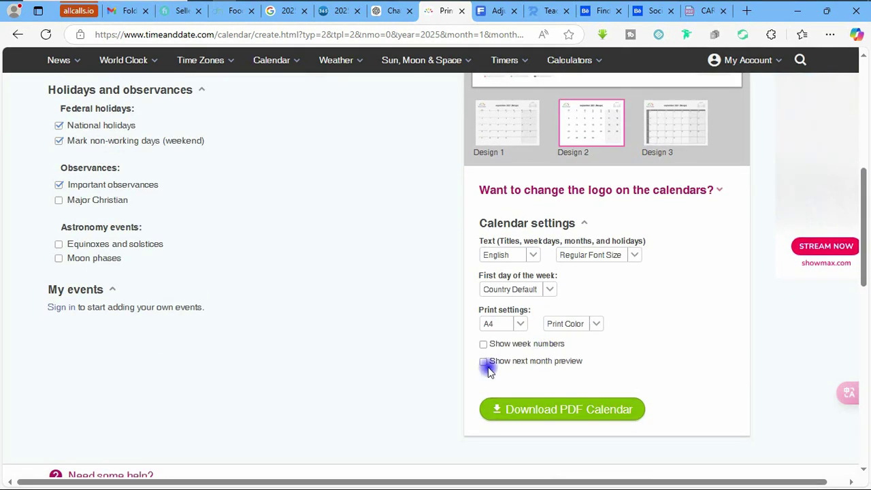
{"action": "left_click", "coordinate": [550, 410]}
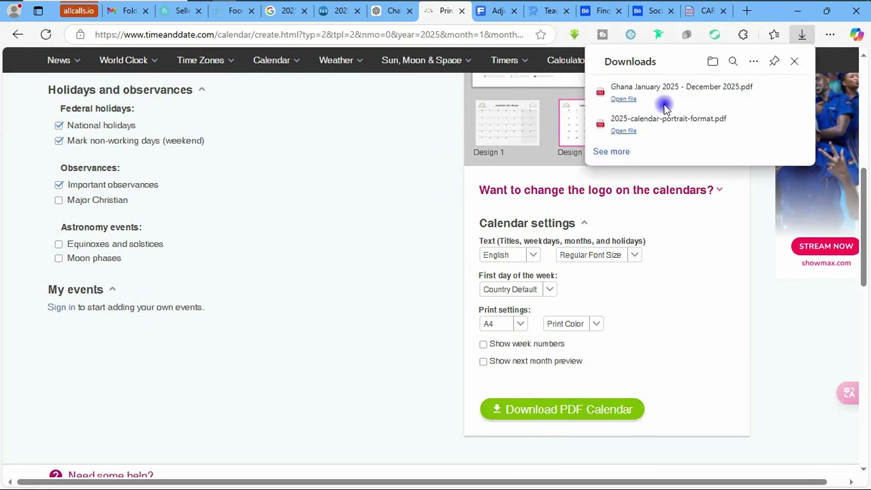
{"action": "left_click", "coordinate": [802, 34]}
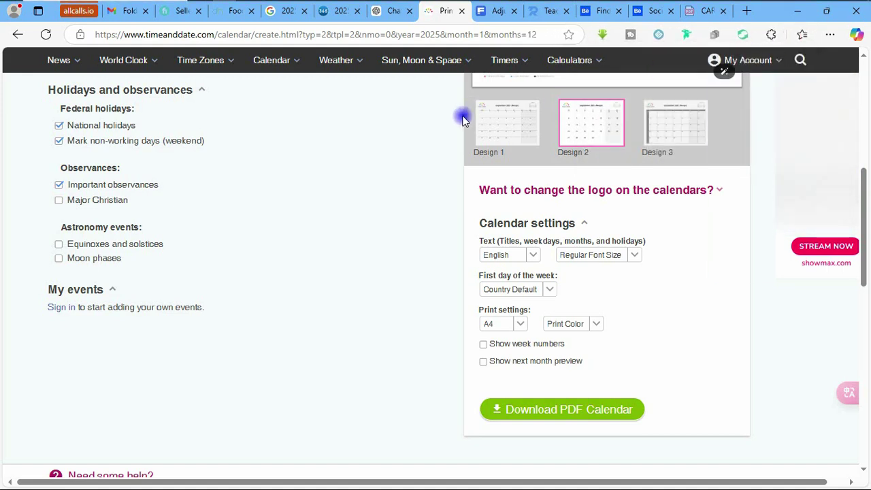
Return to the ChatGPT conversation and review the January theme prompt and the list of monthly themes with recommended shoes
{"action": "left_click", "coordinate": [386, 11]}
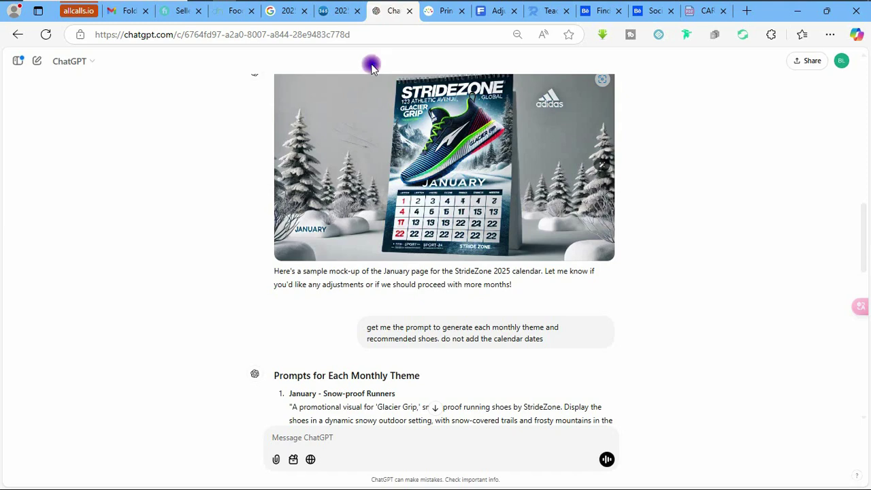
{"action": "scroll", "coordinate": [429, 306], "scroll_direction": "down", "scroll_amount": 2}
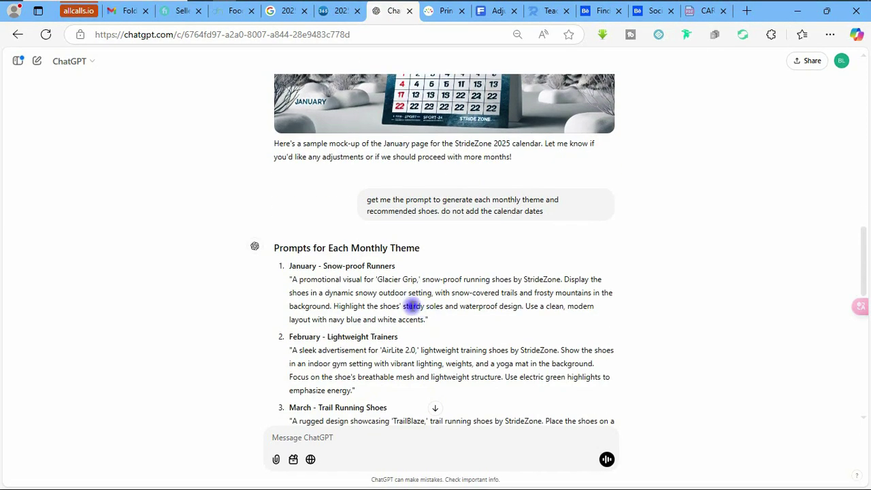
{"action": "scroll", "coordinate": [395, 305], "scroll_direction": "up", "scroll_amount": 10}
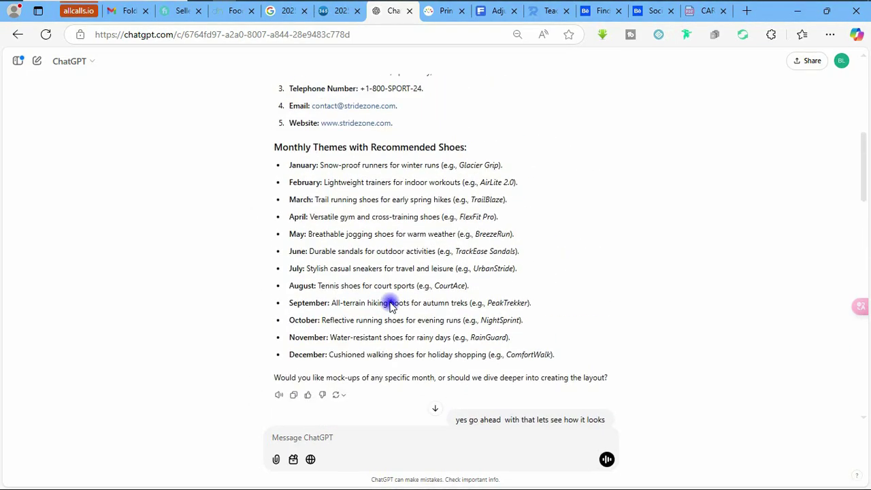
{"action": "scroll", "coordinate": [392, 306], "scroll_direction": "up", "scroll_amount": 1}
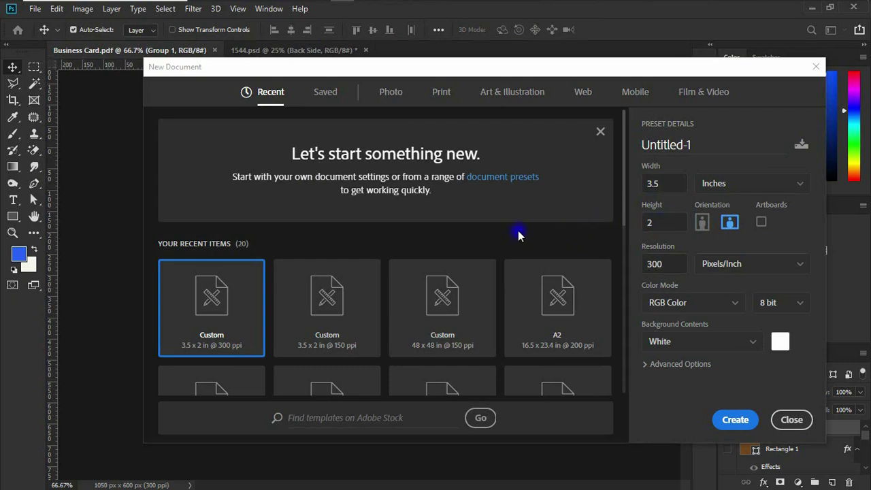
In Photoshop, create an A3 portrait print document named "2025 Calendar", 297 x 420 mm at 300 ppi, and fit it in view
{"action": "left_click", "coordinate": [321, 98]}
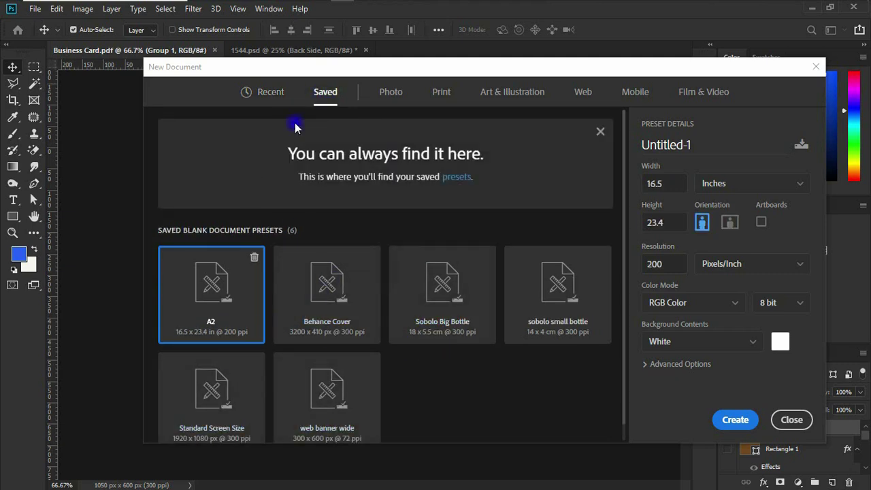
{"action": "left_click", "coordinate": [438, 99]}
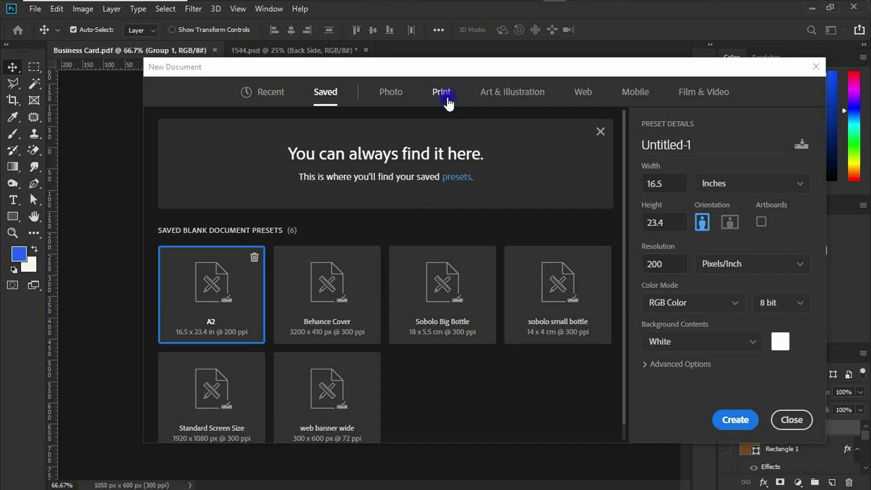
{"action": "left_click", "coordinate": [442, 92]}
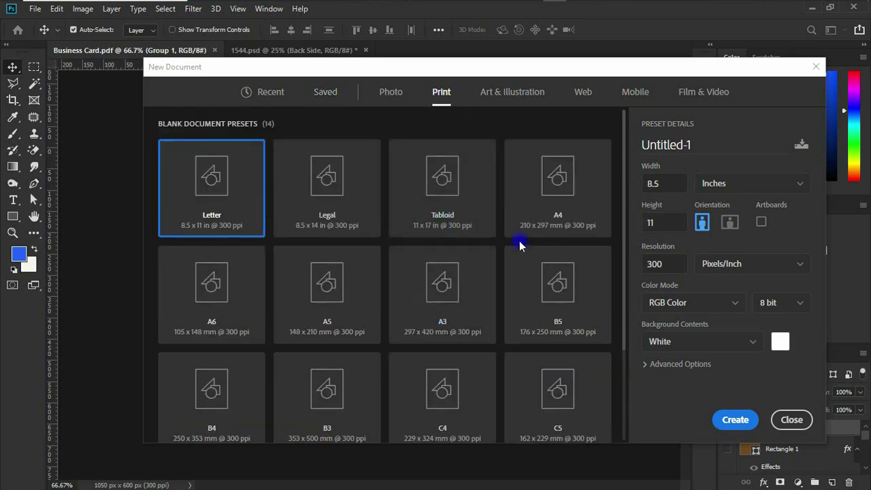
{"action": "left_click", "coordinate": [438, 315]}
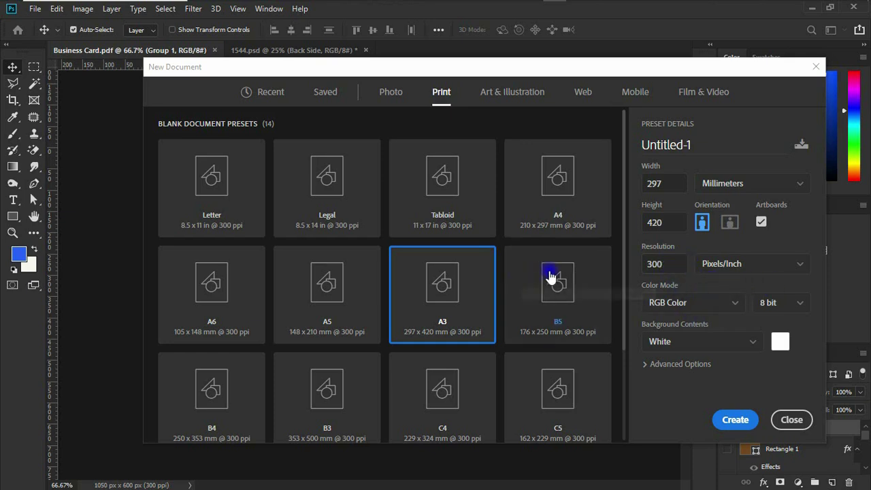
{"action": "double_click", "coordinate": [665, 145]}
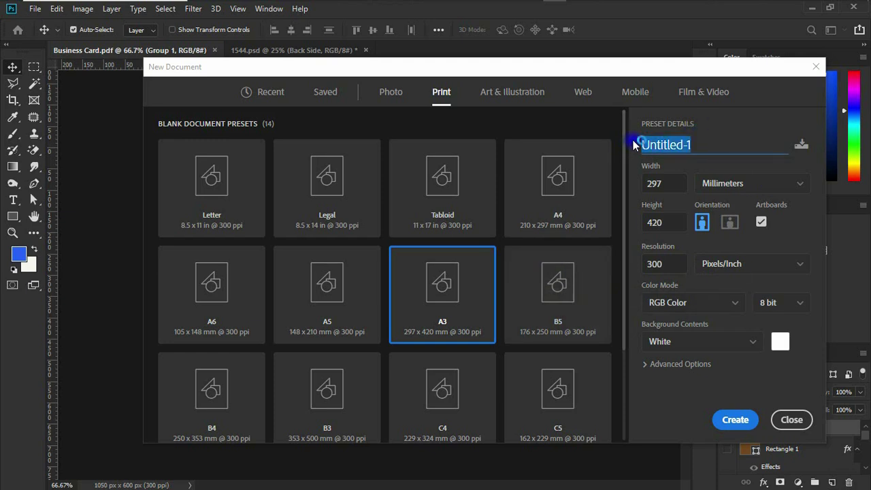
{"action": "type", "text": "2025 Calendar"}
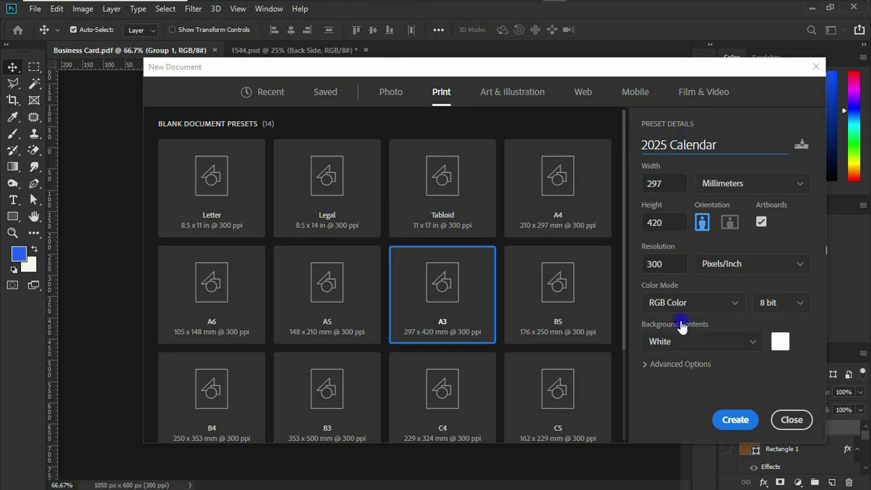
{"action": "left_click", "coordinate": [736, 419]}
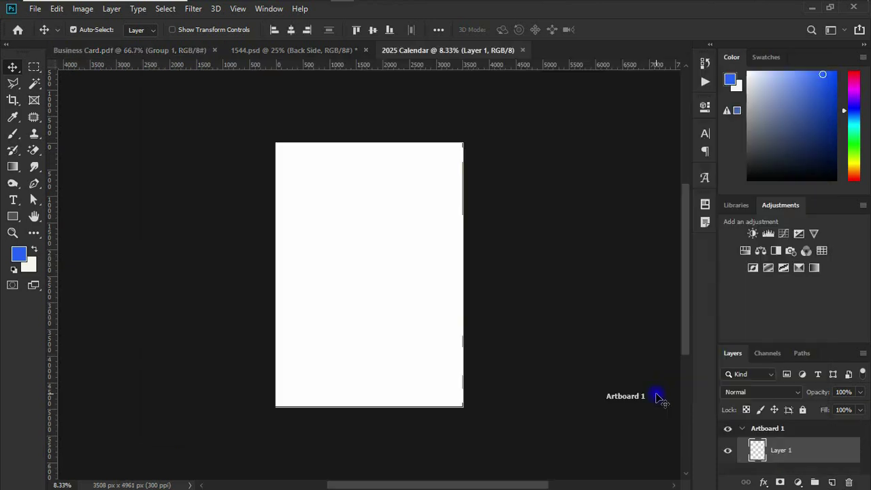
{"action": "key", "text": "ctrl+0"}
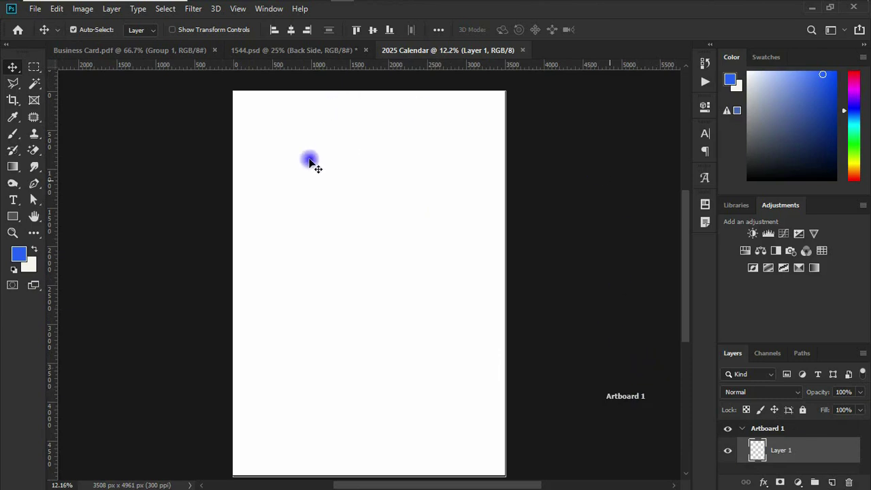
{"action": "scroll", "coordinate": [680, 211], "scroll_direction": "down", "scroll_amount": 1}
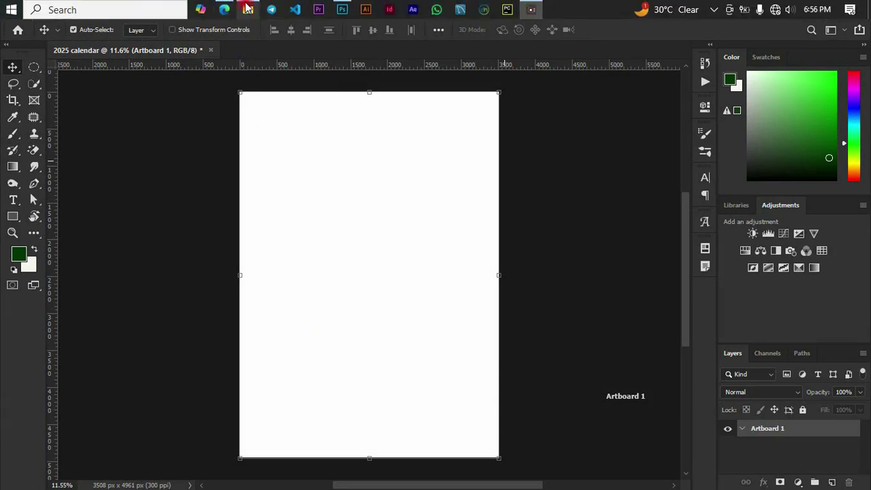
Place the "GLAZCER GRIP" shoe image from the Calendar Tut folder on the artboard, filling its width and aligned with its upper part
{"action": "left_click", "coordinate": [247, 8]}
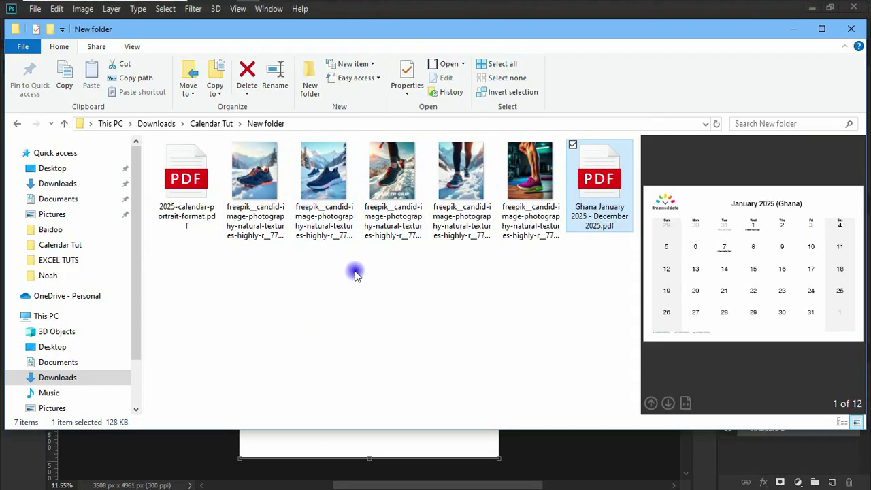
{"action": "left_click", "coordinate": [398, 178]}
{"action": "left_click_drag", "start_coordinate": [395, 186], "coordinate": [377, 302]}
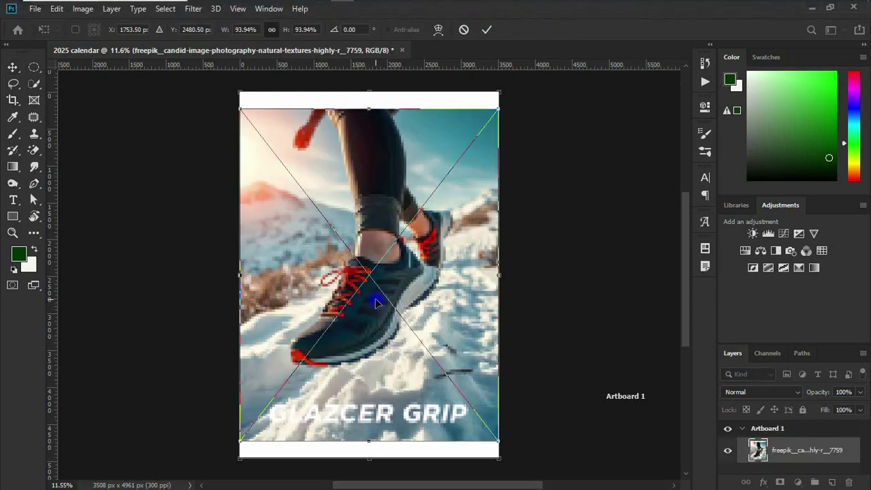
{"action": "left_click", "coordinate": [488, 32]}
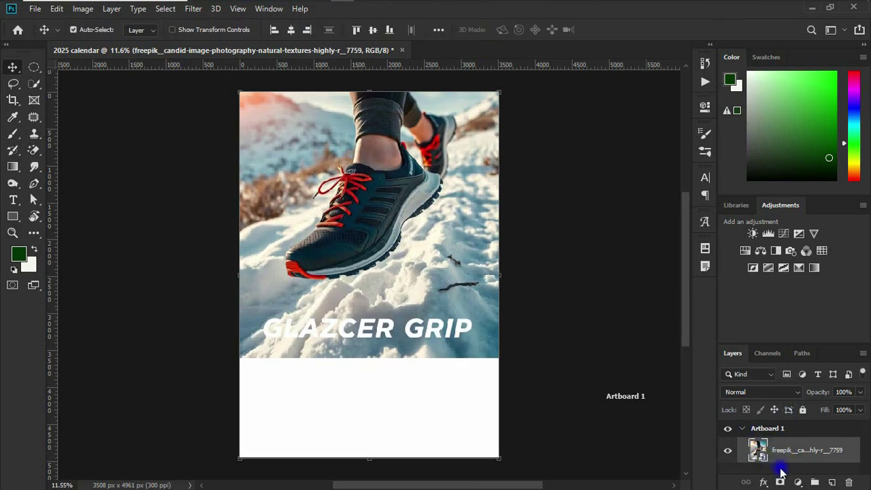
Add a layer mask to the shoe image and fade out its lower part with a soft black 1800 px brush
{"action": "left_click", "coordinate": [780, 481]}
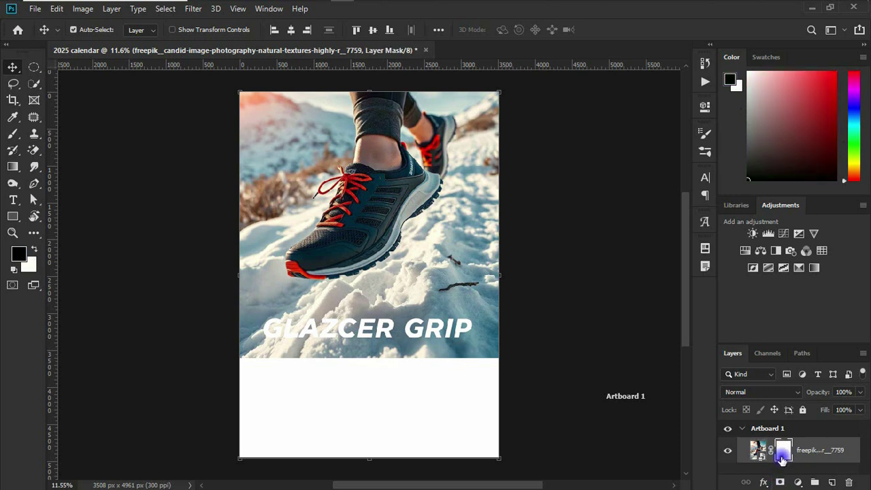
{"action": "left_click", "coordinate": [10, 134]}
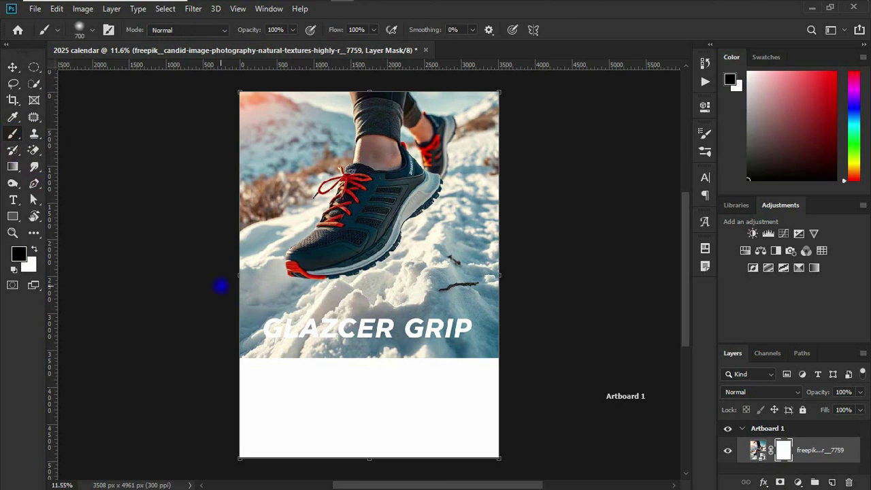
{"action": "key", "text": "bracketright"}
{"action": "key", "text": "bracketright"}
{"action": "key", "text": "bracketright"}
{"action": "key", "text": "bracketright"}
{"action": "key", "text": "bracketright"}
{"action": "key", "text": "bracketright"}
{"action": "key", "text": "bracketright"}
{"action": "key", "text": "bracketright"}
{"action": "key", "text": "bracketright"}
{"action": "key", "text": "bracketright"}
{"action": "mouse_move", "coordinate": [480, 348]}
{"action": "left_mouse_down"}
{"action": "mouse_move", "coordinate": [386, 362]}
{"action": "mouse_move", "coordinate": [227, 349]}
{"action": "mouse_move", "coordinate": [392, 366]}
{"action": "mouse_move", "coordinate": [478, 336]}
{"action": "mouse_move", "coordinate": [372, 342]}
{"action": "mouse_move", "coordinate": [295, 332]}
{"action": "mouse_move", "coordinate": [409, 334]}
{"action": "mouse_move", "coordinate": [292, 354]}
{"action": "mouse_move", "coordinate": [252, 341]}
{"action": "mouse_move", "coordinate": [259, 329]}
{"action": "mouse_move", "coordinate": [351, 333]}
{"action": "mouse_move", "coordinate": [379, 324]}
{"action": "left_mouse_up"}
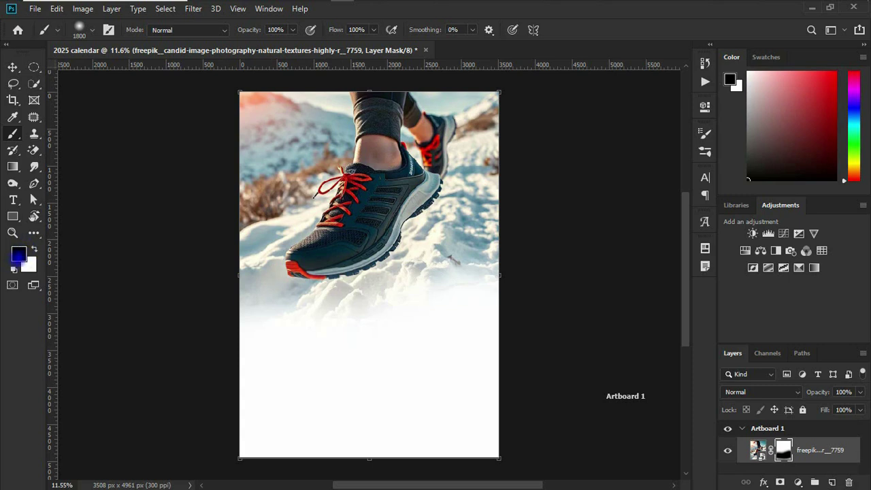
Restore the masked lower part of the shoe image by painting white on the layer mask
{"action": "left_click", "coordinate": [34, 249]}
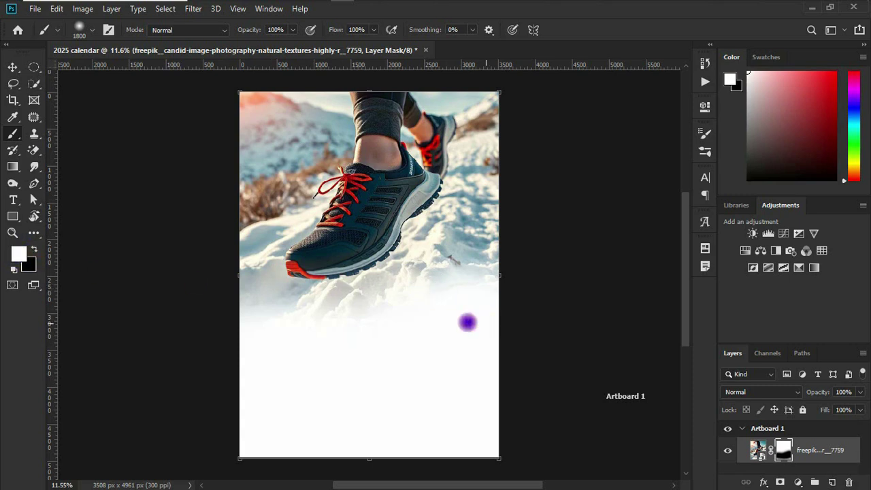
{"action": "left_click_drag", "start_coordinate": [467, 321], "coordinate": [195, 300]}
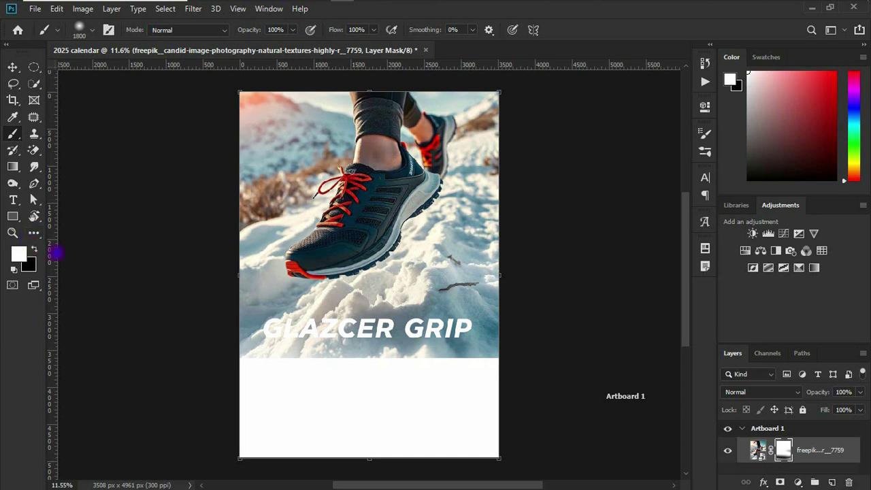
Paint black on the mask again to blend the image's lower edge into white and hide the "GLAZCER GRIP" lettering
{"action": "left_click", "coordinate": [34, 250]}
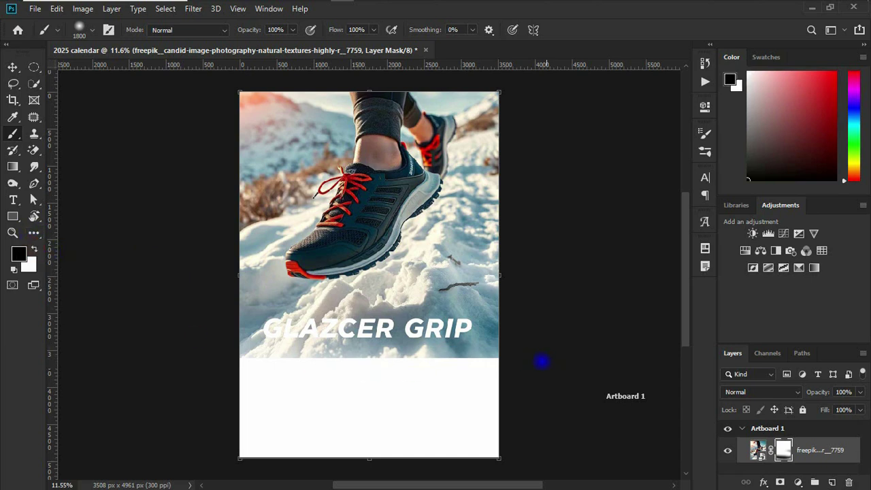
{"action": "left_click_drag", "start_coordinate": [445, 351], "coordinate": [169, 345]}
{"action": "left_click", "coordinate": [414, 320]}
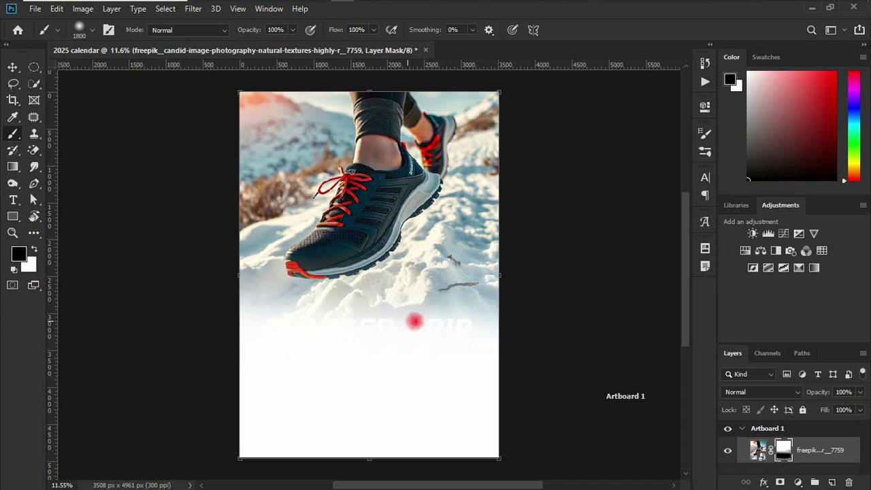
{"action": "left_click", "coordinate": [246, 345]}
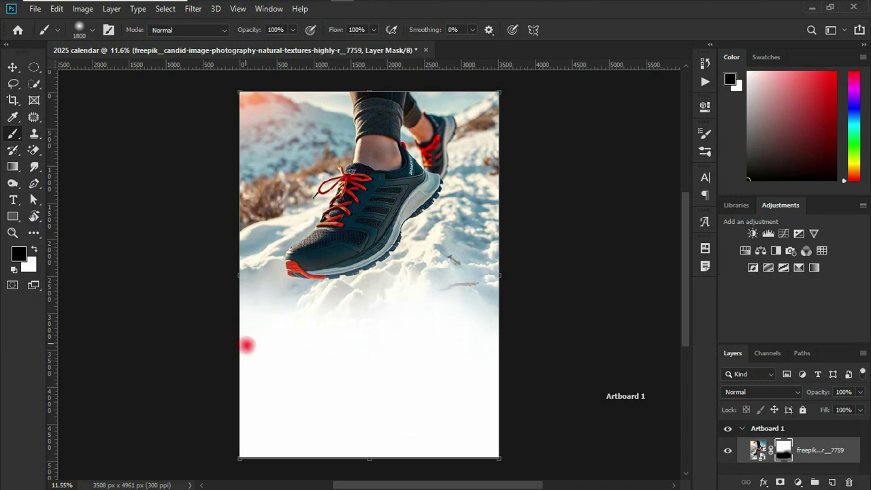
Shift the shoe image toward the artboard's right edge and fade its exposed left edge by painting black on the mask
{"action": "left_click", "coordinate": [12, 67]}
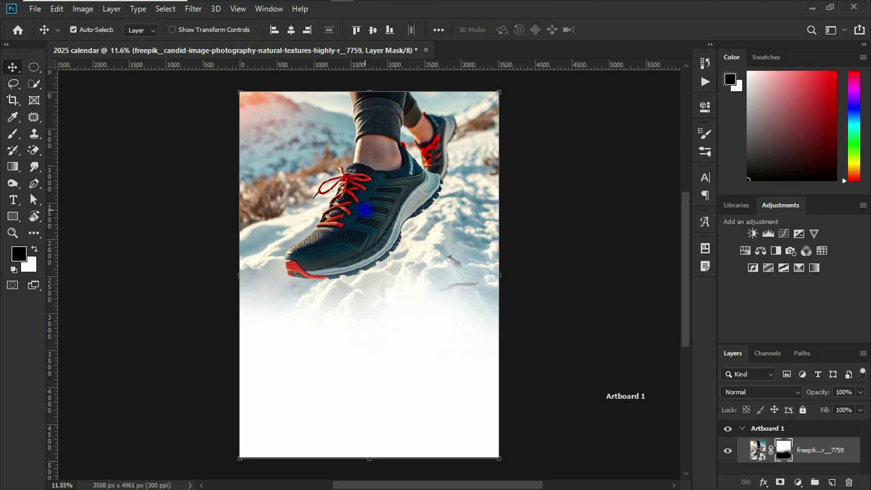
{"action": "left_click_drag", "start_coordinate": [373, 204], "coordinate": [399, 203]}
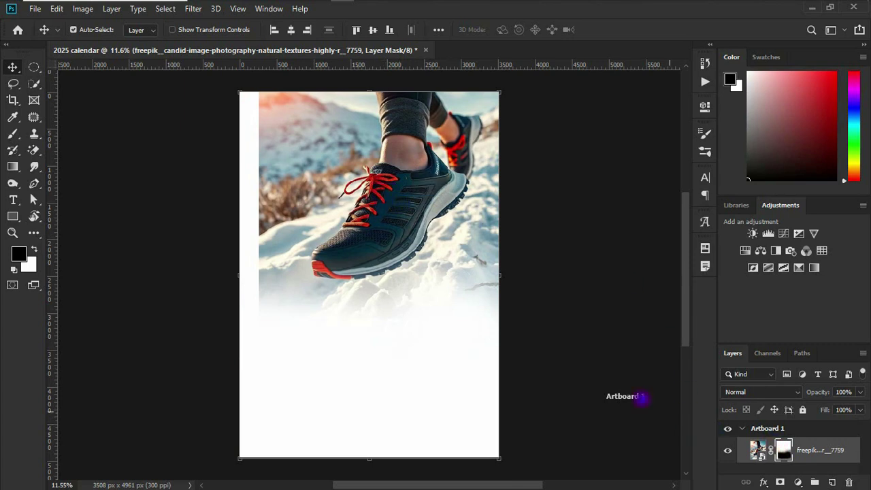
{"action": "left_click", "coordinate": [13, 134]}
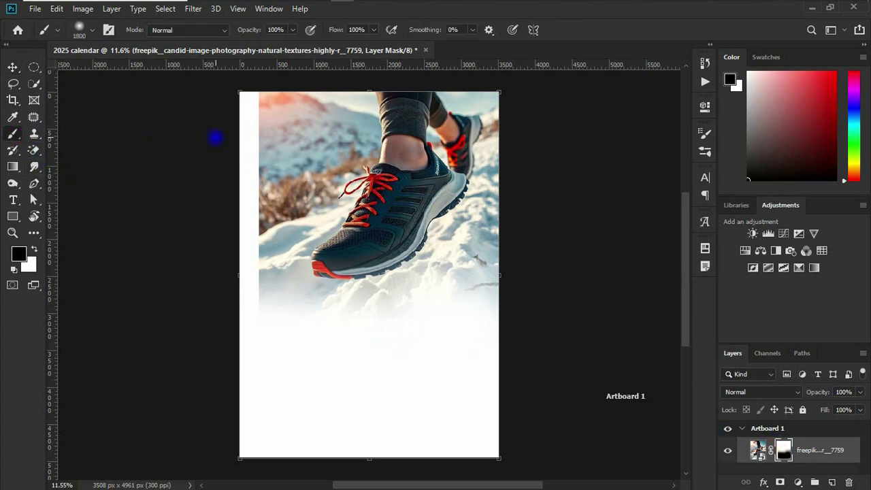
{"action": "mouse_move", "coordinate": [238, 105]}
{"action": "left_mouse_down"}
{"action": "mouse_move", "coordinate": [217, 165]}
{"action": "mouse_move", "coordinate": [237, 93]}
{"action": "mouse_move", "coordinate": [235, 198]}
{"action": "mouse_move", "coordinate": [213, 214]}
{"action": "mouse_move", "coordinate": [222, 207]}
{"action": "mouse_move", "coordinate": [240, 283]}
{"action": "left_mouse_up"}
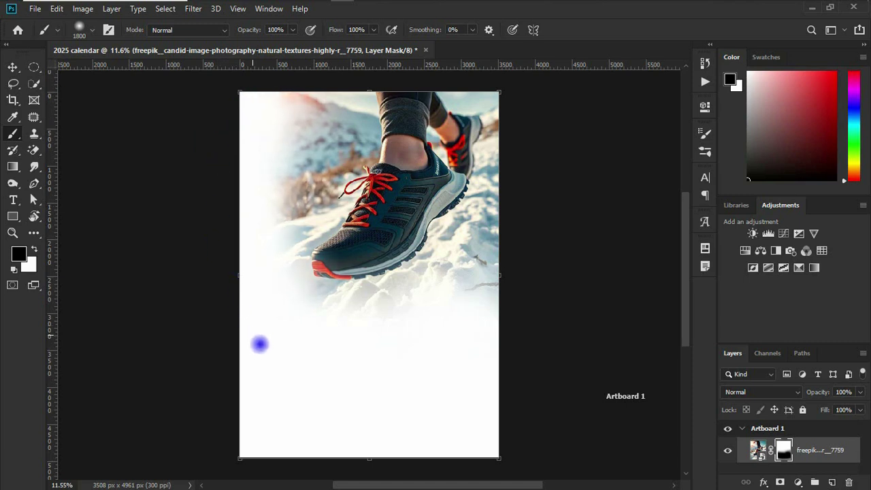
{"action": "left_click_drag", "start_coordinate": [259, 343], "coordinate": [198, 198]}
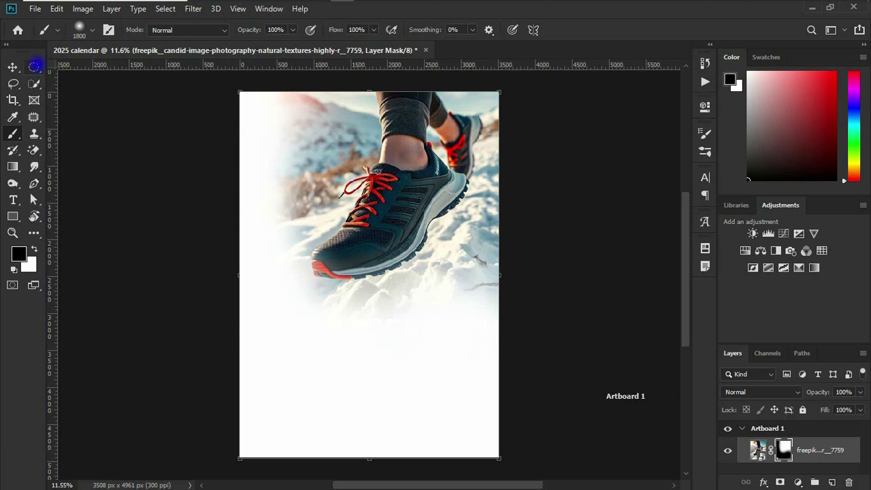
{"action": "left_click", "coordinate": [12, 67]}
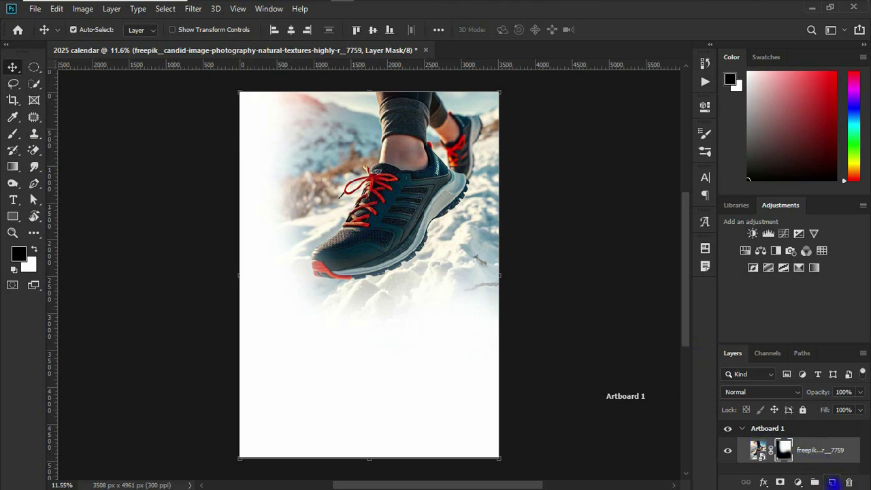
Add a new layer above the shoe image and set the Brush tool's foreground color to #37a1cc
{"action": "left_click", "coordinate": [831, 481]}
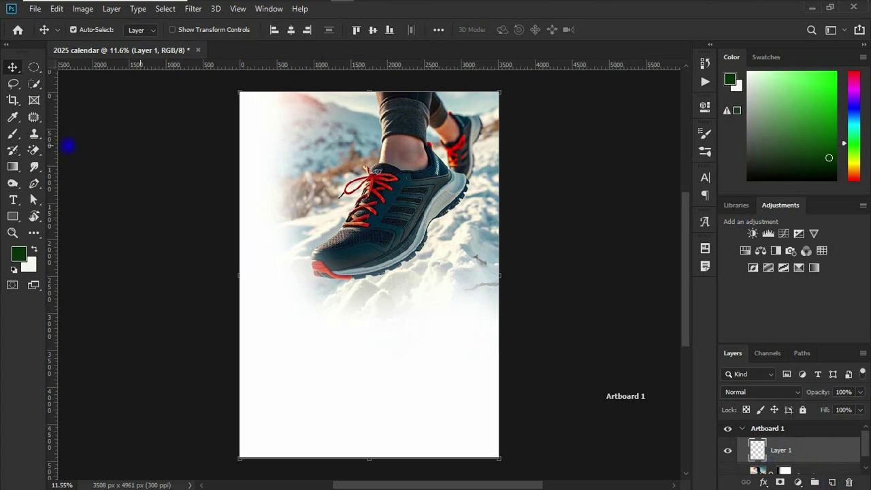
{"action": "left_click", "coordinate": [14, 140]}
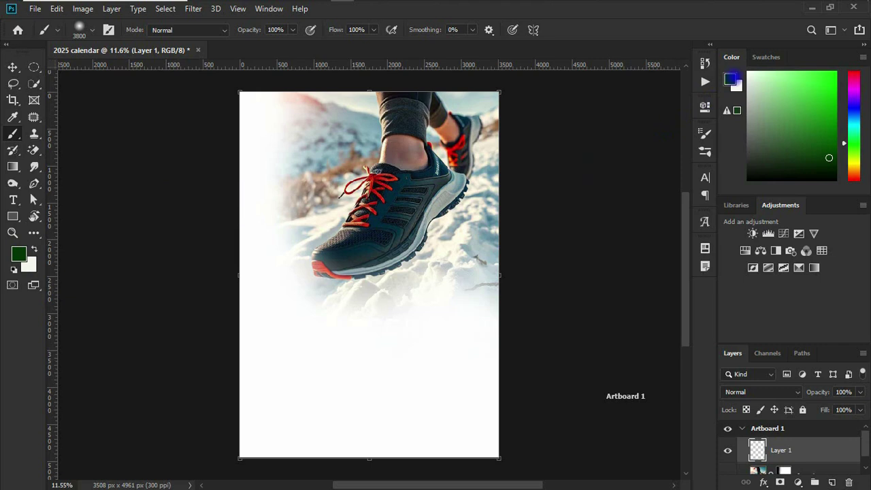
{"action": "left_click", "coordinate": [731, 80]}
{"action": "left_click", "coordinate": [704, 327]}
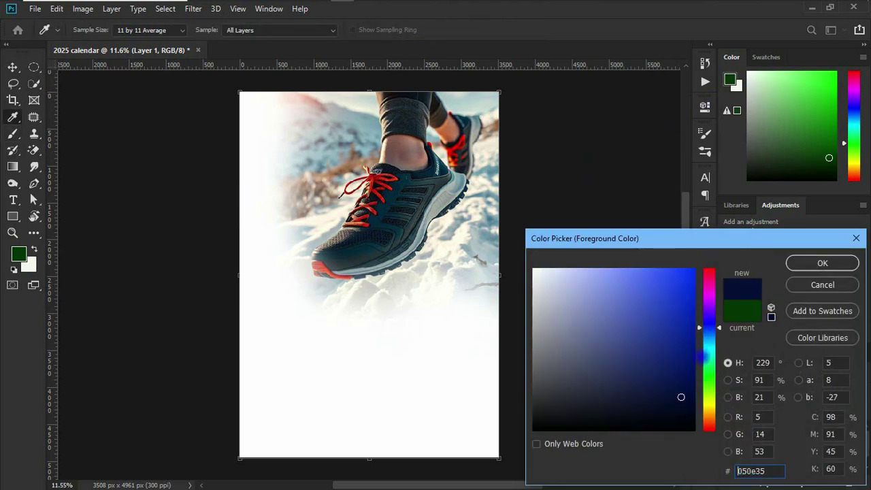
{"action": "left_click_drag", "start_coordinate": [670, 354], "coordinate": [646, 320]}
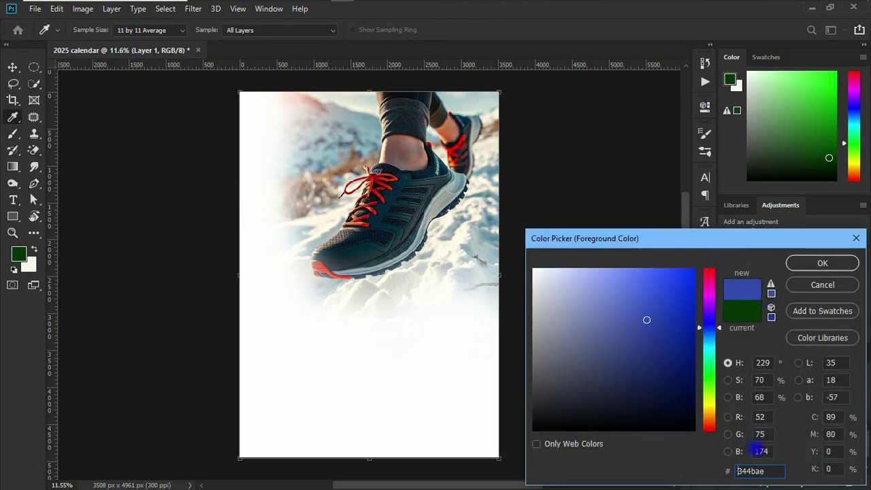
{"action": "left_click_drag", "start_coordinate": [769, 471], "coordinate": [723, 471]}
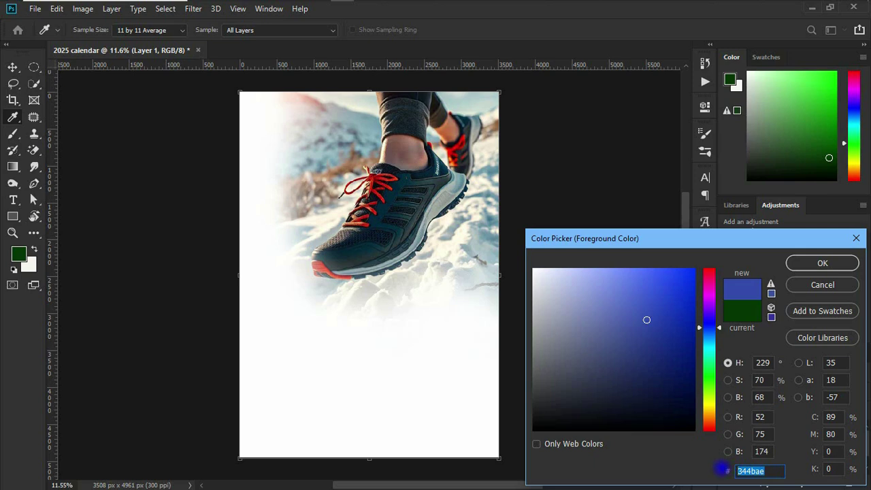
{"action": "type", "text": "37"}
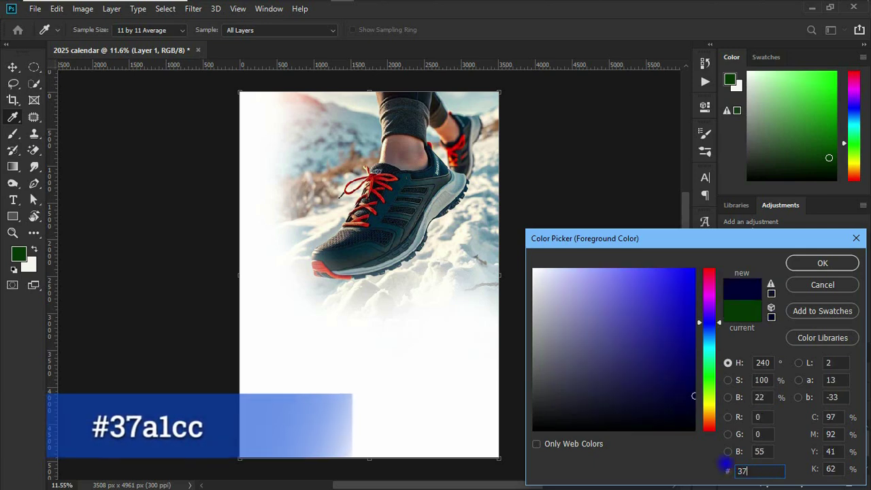
{"action": "type", "text": "a1cc"}
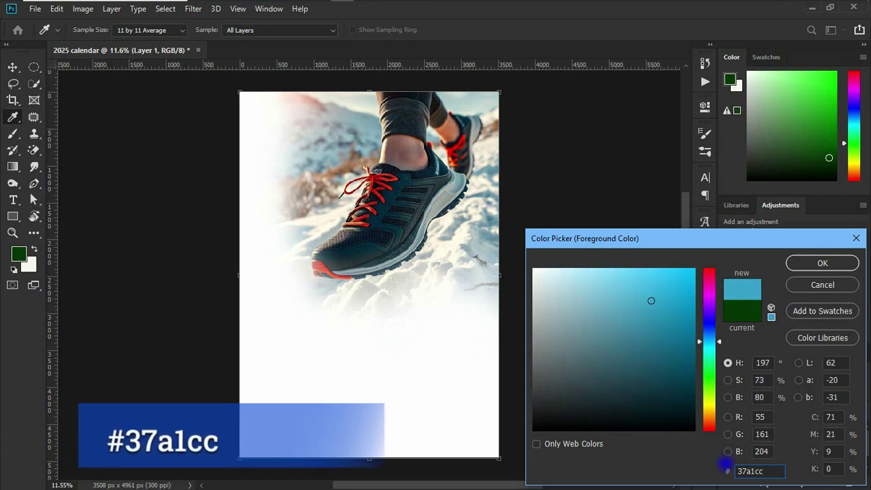
{"action": "key", "text": "Return"}
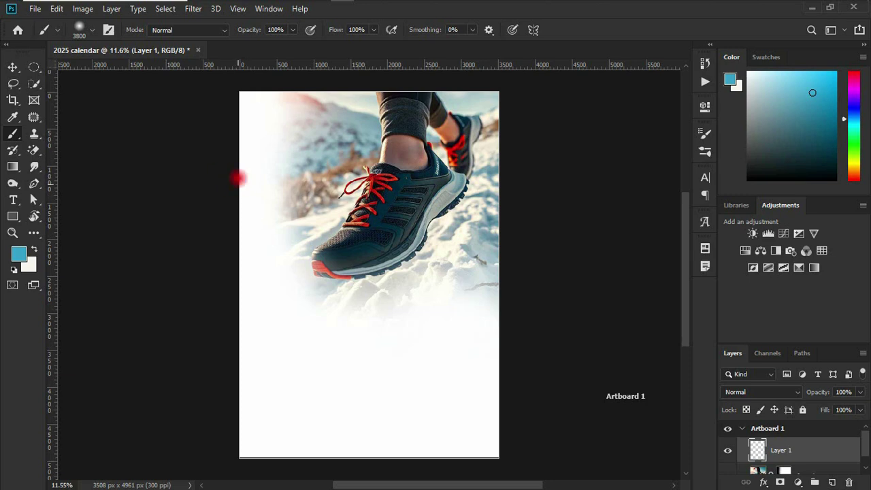
Paint the artboard's upper-left area blue with the soft 3800 px brush and shift the shoe image slightly left
{"action": "left_click", "coordinate": [251, 197]}
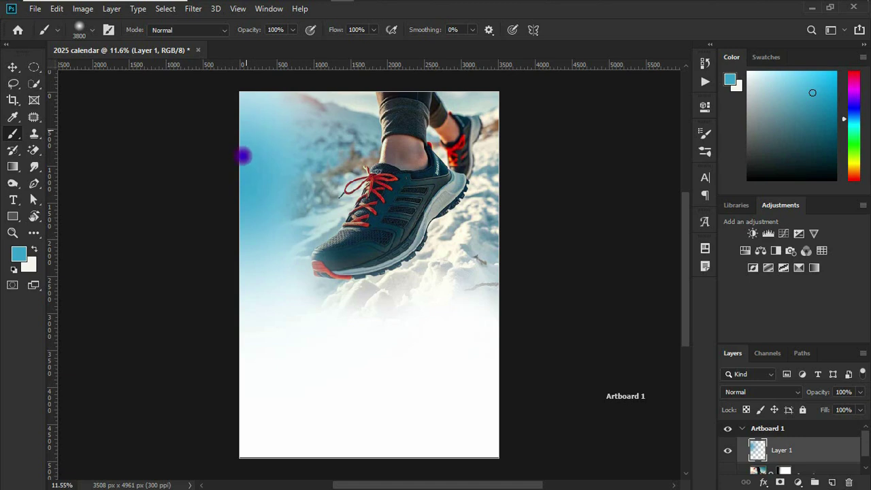
{"action": "left_click", "coordinate": [247, 135]}
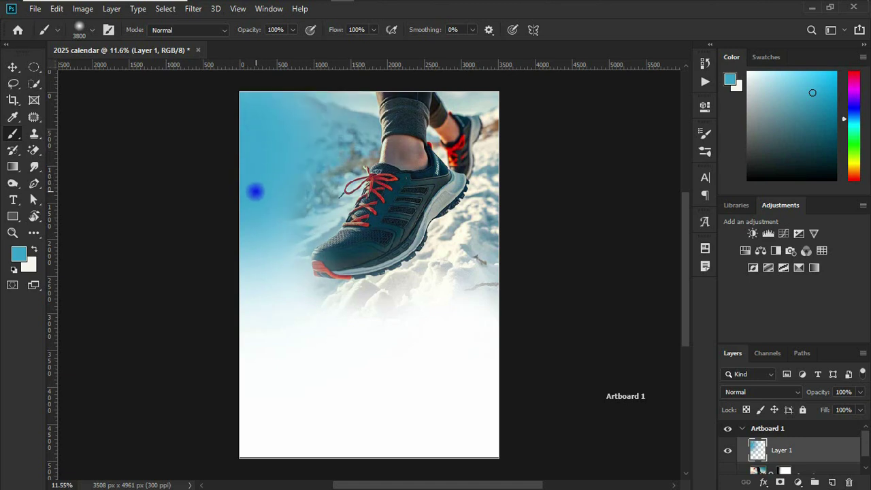
{"action": "key", "text": "v"}
{"action": "left_click_drag", "start_coordinate": [432, 313], "coordinate": [424, 311]}
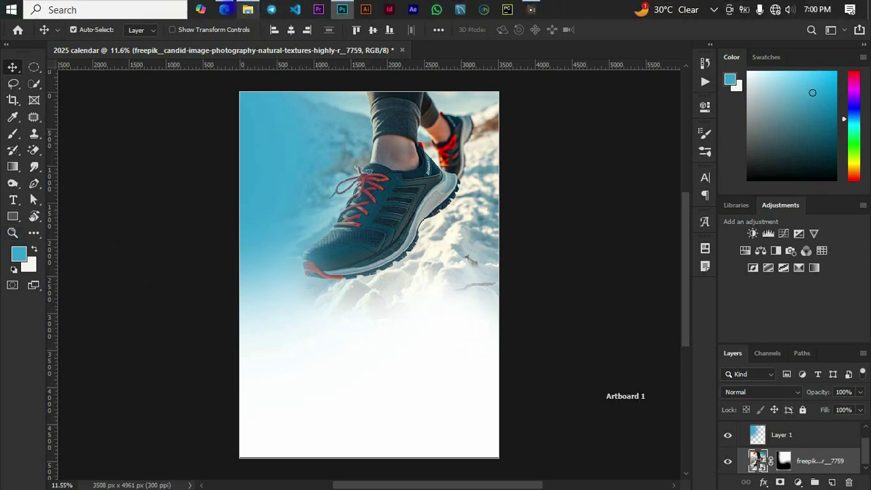
Switch to the ChatGPT page to select the brand name "StrideZone" in the calendar details, then return to Photoshop
{"action": "left_click", "coordinate": [225, 10]}
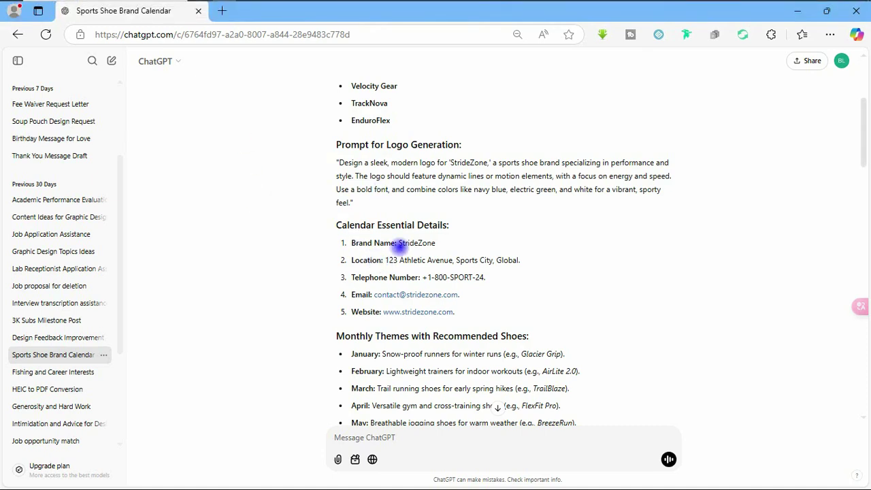
{"action": "left_click_drag", "start_coordinate": [400, 243], "coordinate": [430, 243]}
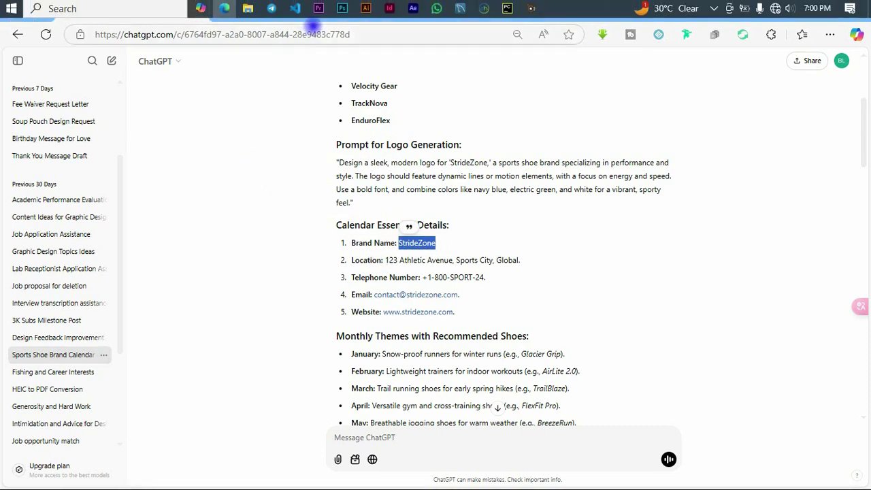
{"action": "left_click", "coordinate": [341, 10]}
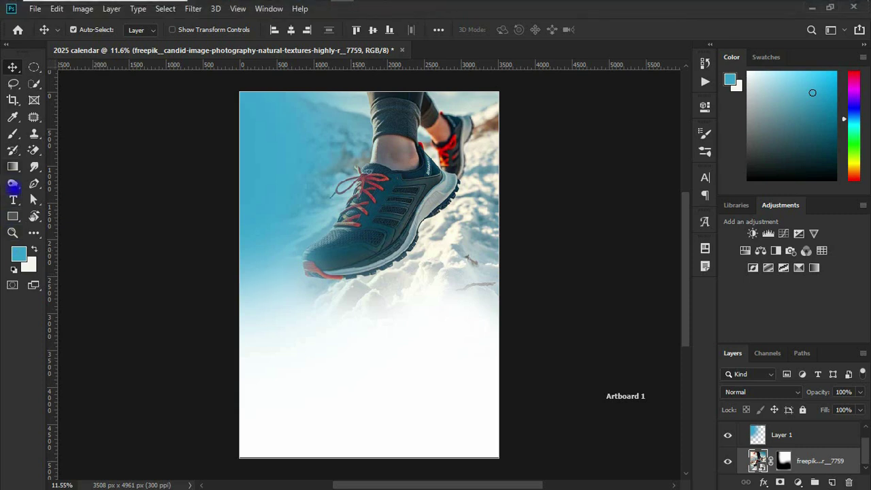
Add centered white two-line text "STRIDE ZONE" in Big Shoulders Display ExtraBold, with a larger "ZONE" and 52.84 pt leading
{"action": "left_click", "coordinate": [13, 200]}
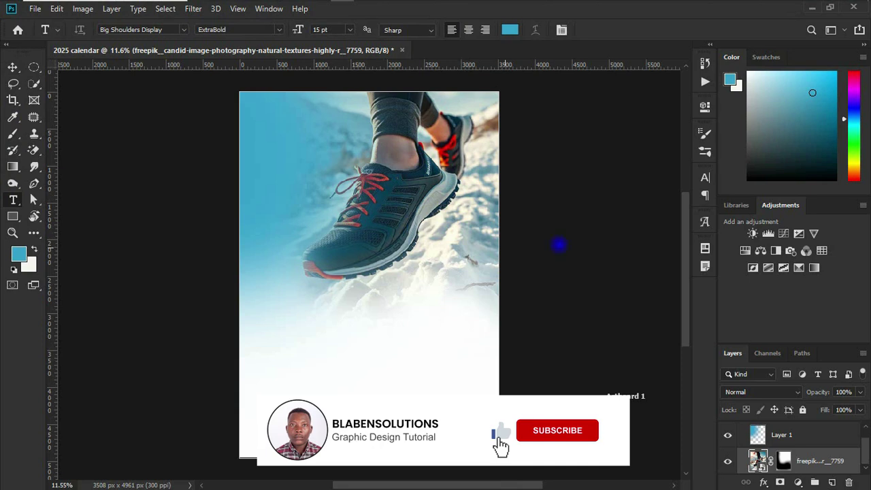
{"action": "left_click", "coordinate": [705, 178]}
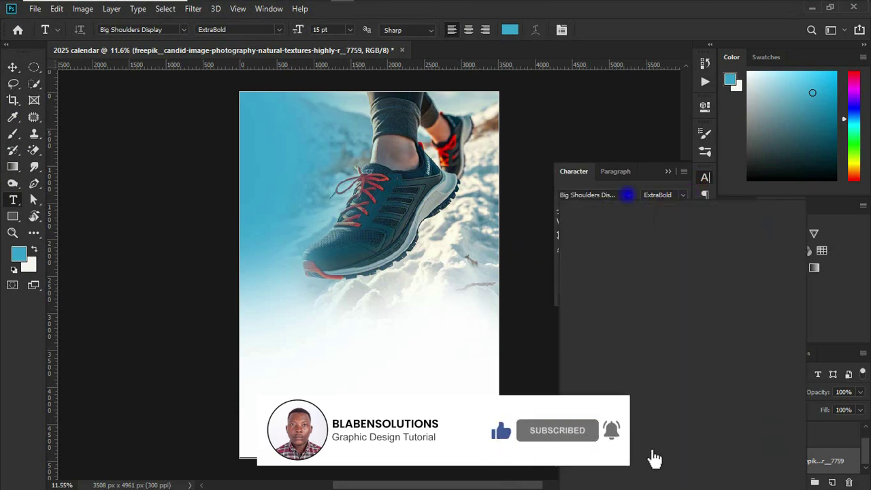
{"action": "left_click", "coordinate": [626, 194]}
{"action": "left_click", "coordinate": [276, 185]}
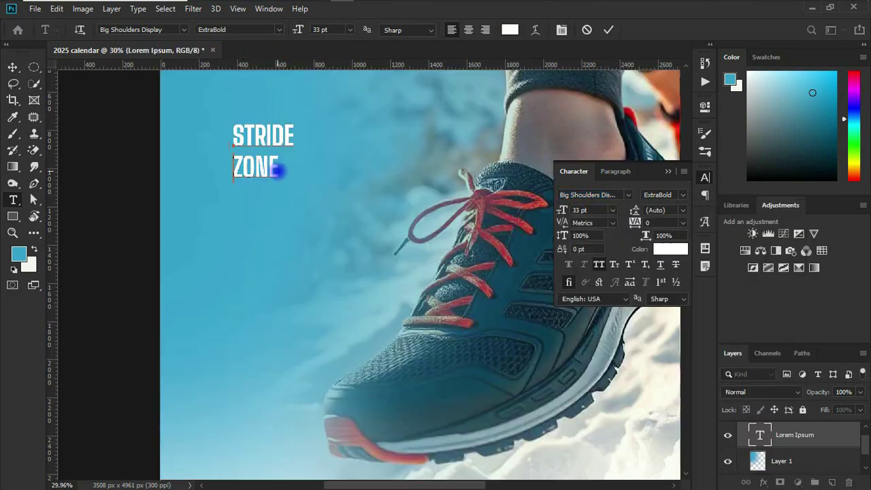
{"action": "key", "text": "ctrl+a"}
{"action": "left_click_drag", "start_coordinate": [633, 210], "coordinate": [650, 211]}
{"action": "left_click", "coordinate": [12, 67]}
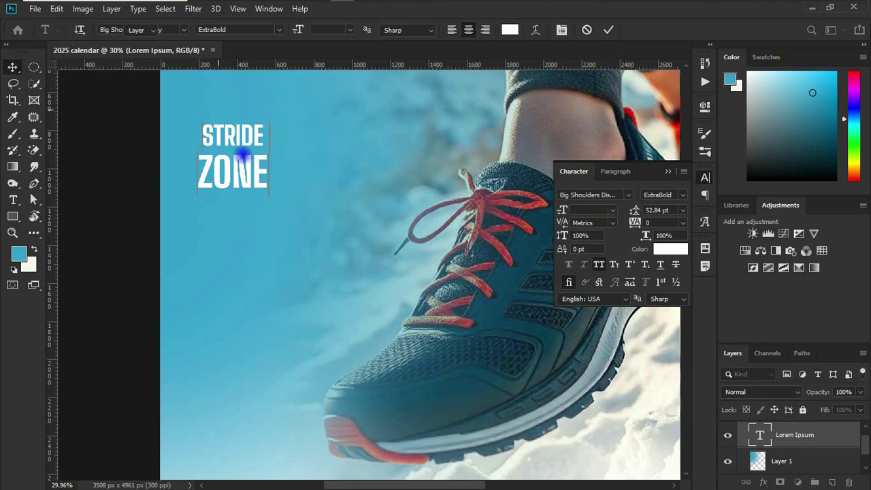
{"action": "left_click", "coordinate": [13, 67]}
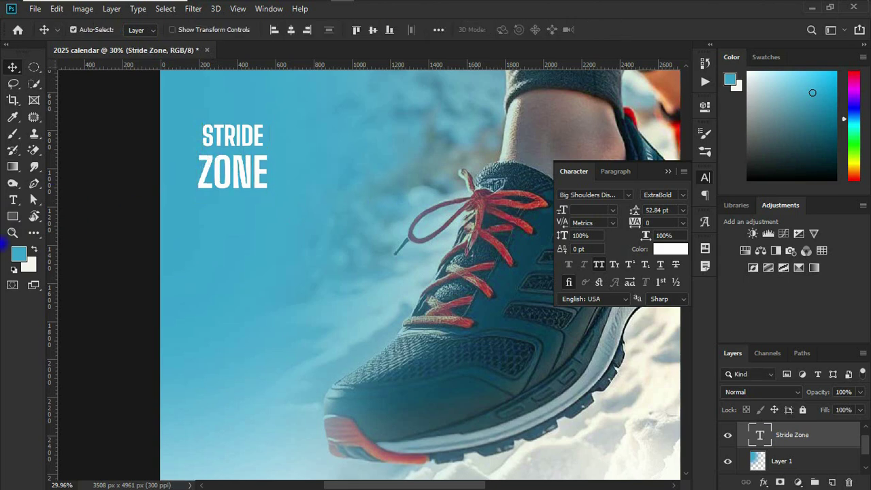
Draw a bright green 427 × 233 px rectangle without stroke and place it behind the word "ZONE"
{"action": "left_click", "coordinate": [13, 217]}
{"action": "left_click_drag", "start_coordinate": [149, 125], "coordinate": [235, 173]}
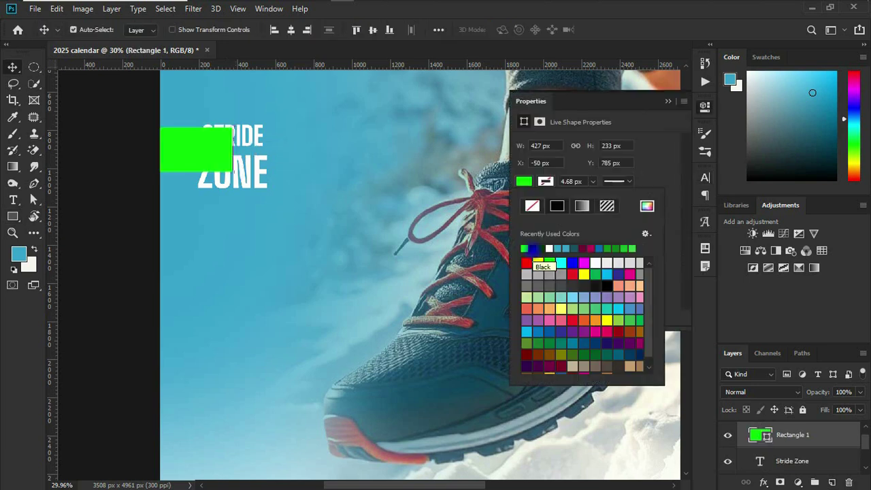
{"action": "left_click", "coordinate": [13, 67]}
{"action": "left_click", "coordinate": [667, 100]}
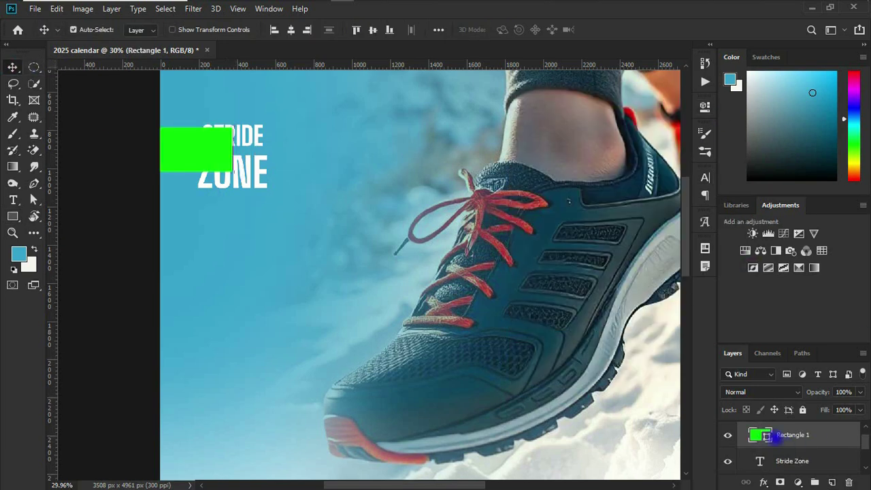
{"action": "left_click_drag", "start_coordinate": [794, 461], "coordinate": [793, 429]}
{"action": "left_click_drag", "start_coordinate": [181, 161], "coordinate": [210, 174]}
Group the Stride Zone text with its green rectangle and name the group "logo"
{"action": "left_click", "coordinate": [799, 438], "text": "ctrl"}
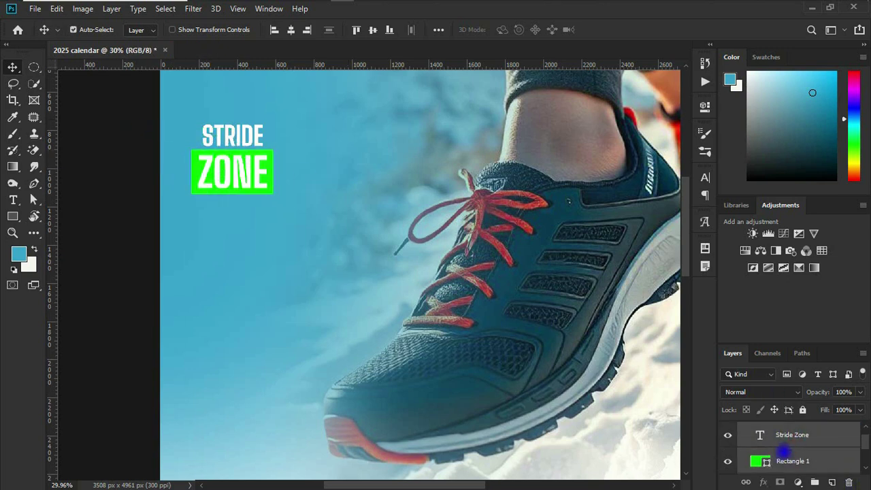
{"action": "left_click", "coordinate": [745, 482]}
{"action": "key", "text": "ctrl+g"}
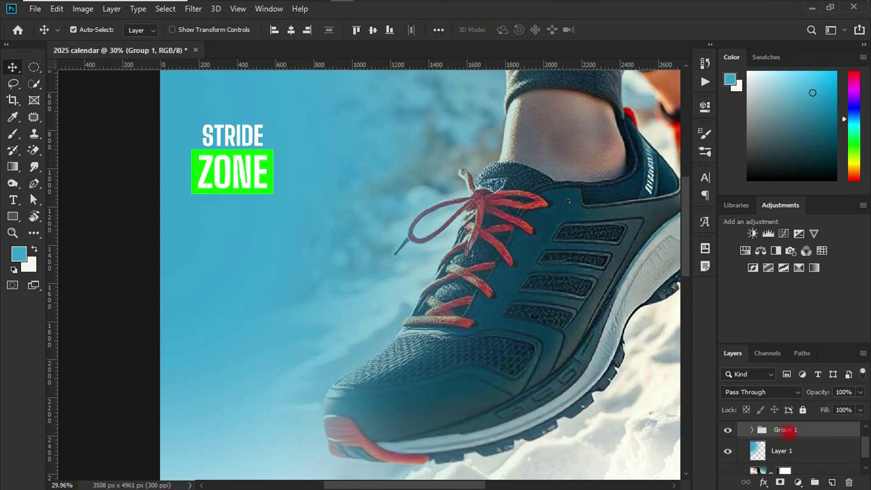
{"action": "left_click", "coordinate": [786, 430]}
{"action": "type", "text": "logo"}
{"action": "key", "text": "Return"}
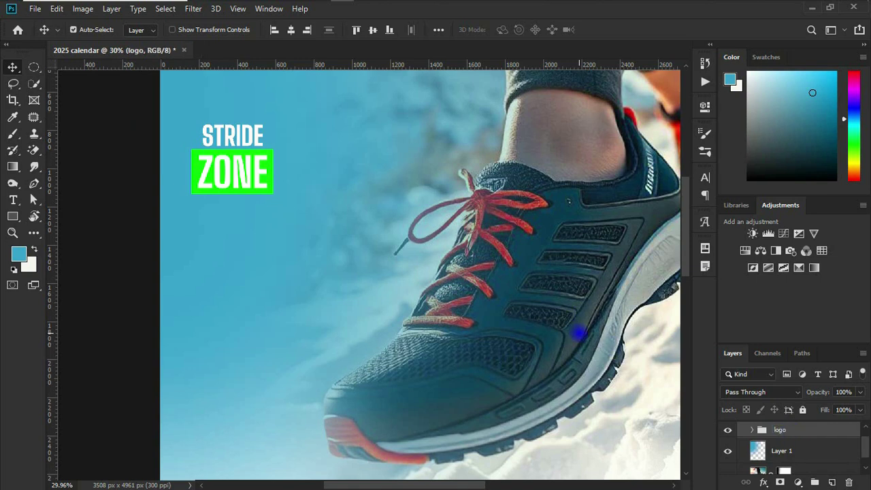
Take January's theme "Snow-proof runners for winter runs" from the ChatGPT page and place it as white text below the logo
{"action": "scroll", "coordinate": [558, 330], "scroll_direction": "down", "scroll_amount": 6}
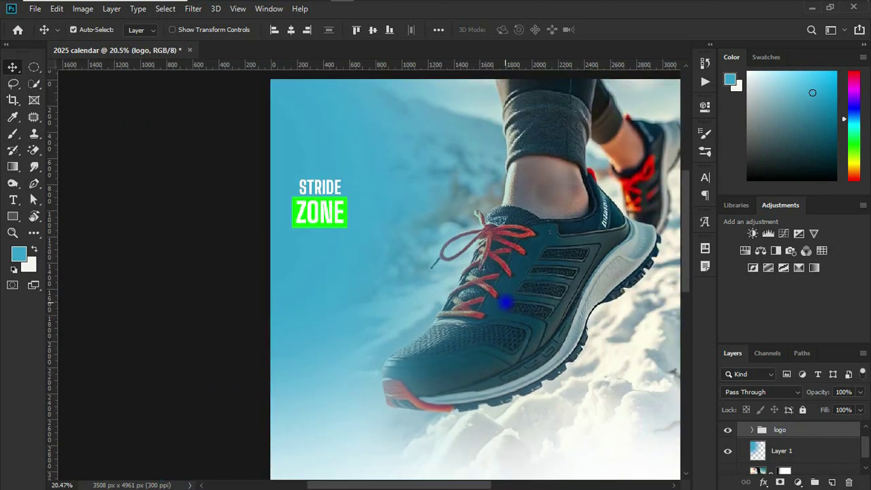
{"action": "scroll", "coordinate": [526, 312], "scroll_direction": "down", "scroll_amount": 1}
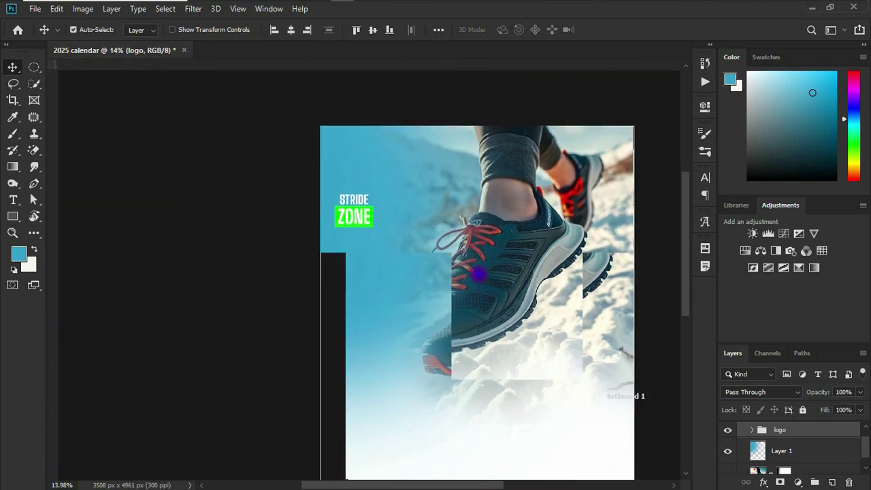
{"action": "left_click", "coordinate": [349, 172]}
{"action": "mouse_move", "coordinate": [231, 5]}
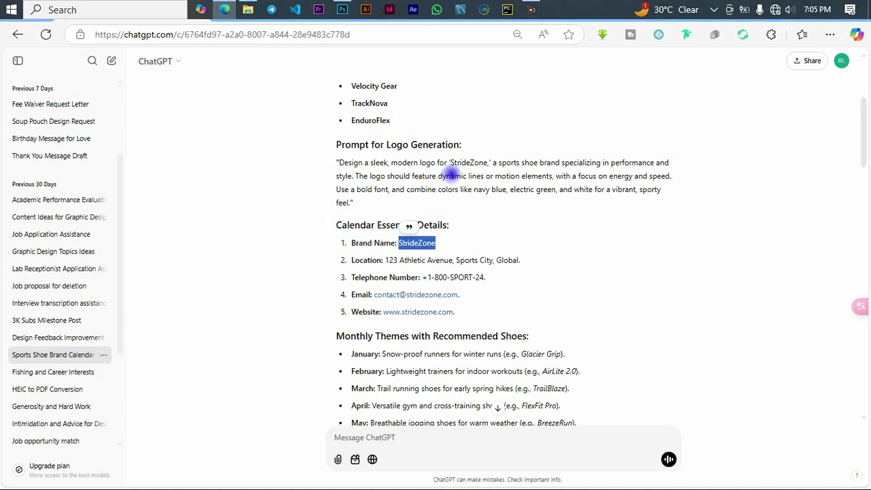
{"action": "scroll", "coordinate": [431, 275], "scroll_direction": "down", "scroll_amount": 3}
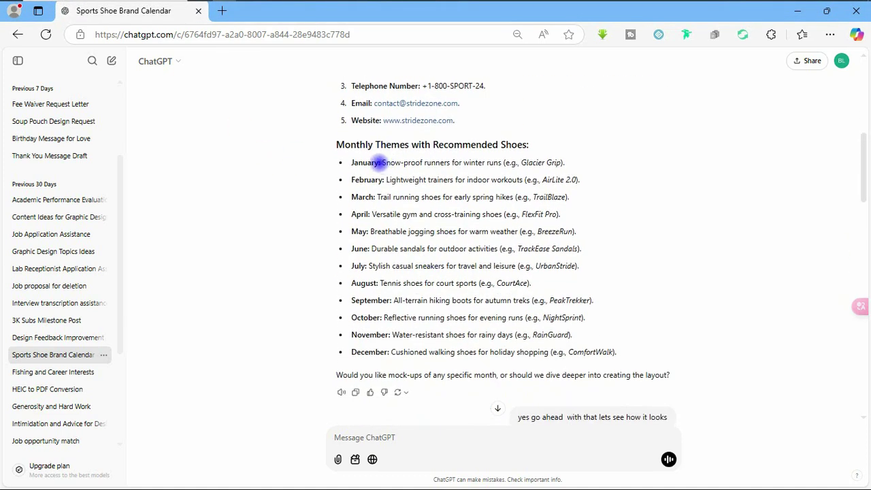
{"action": "left_click_drag", "start_coordinate": [382, 163], "coordinate": [505, 164]}
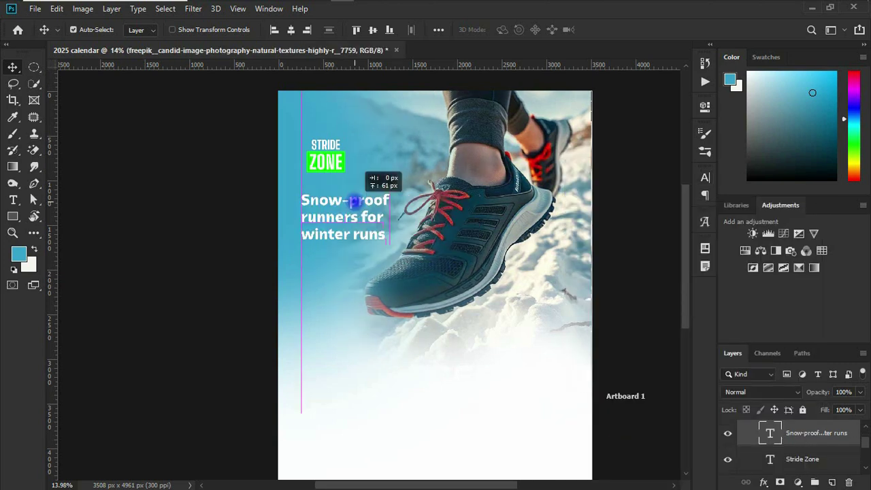
Draw a wide rectangle below the "Snow-proof runners for winter runs" text and give it a gold linear Gradient Overlay
{"action": "left_click", "coordinate": [13, 217]}
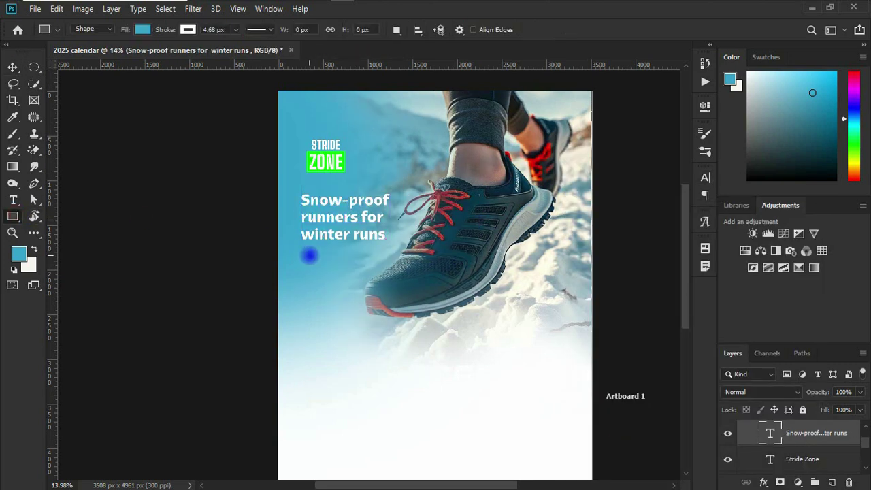
{"action": "left_click_drag", "start_coordinate": [304, 249], "coordinate": [407, 279]}
{"action": "key", "text": "v"}
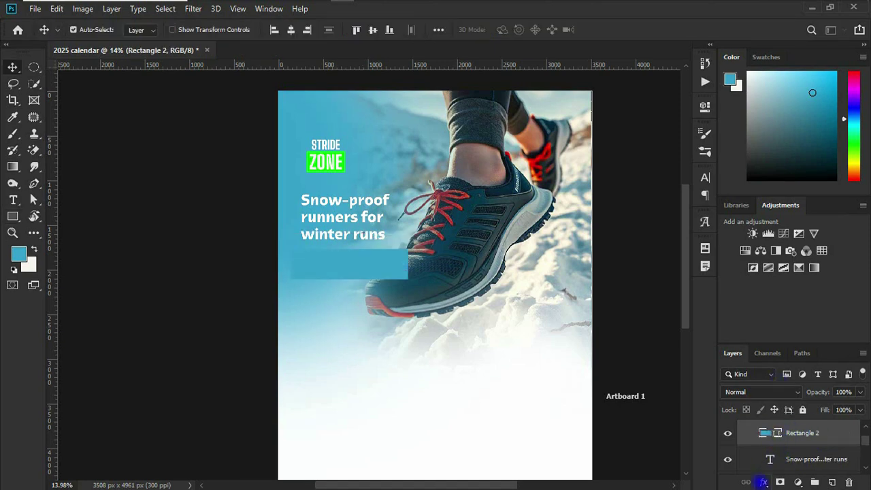
{"action": "left_click", "coordinate": [764, 482]}
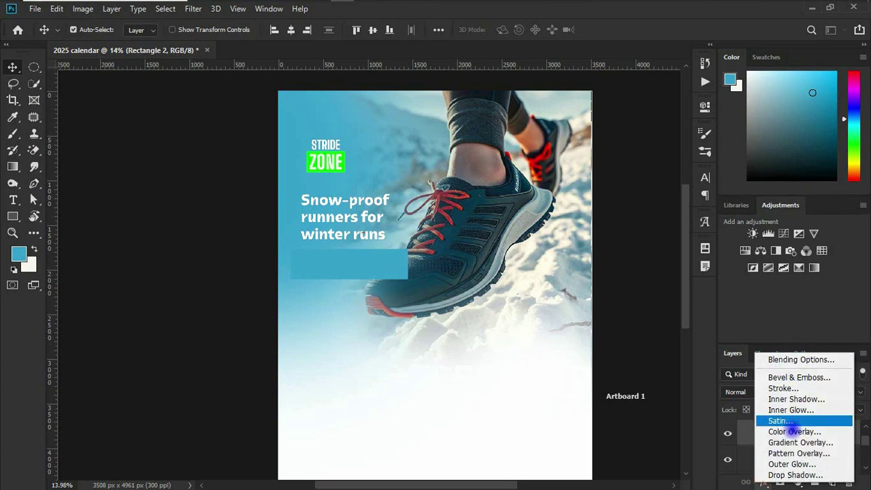
{"action": "left_click", "coordinate": [792, 443]}
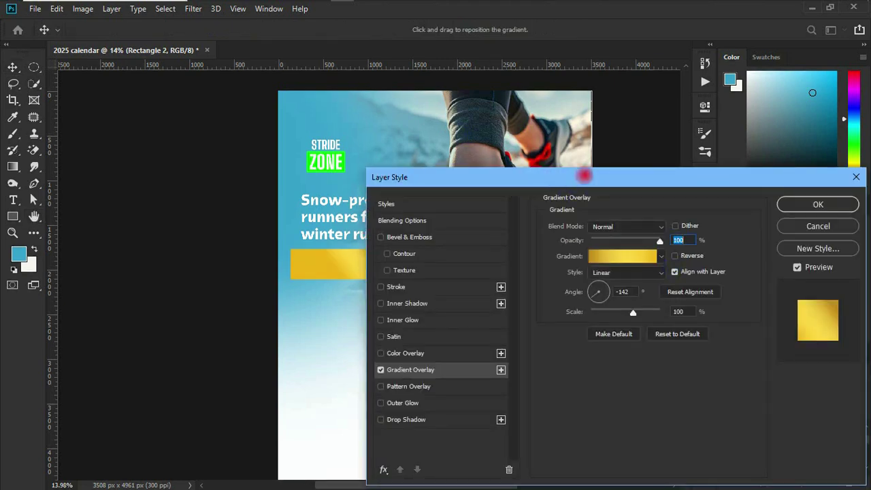
{"action": "left_click_drag", "start_coordinate": [582, 175], "coordinate": [650, 157]}
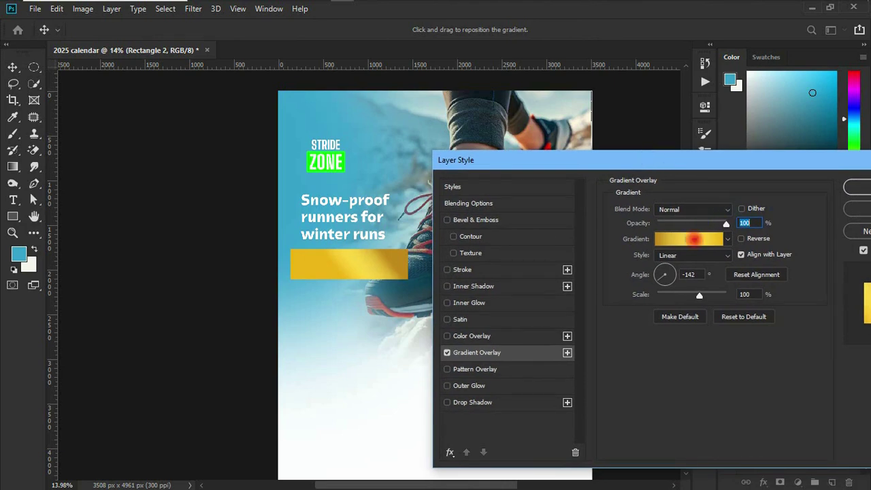
{"action": "left_click", "coordinate": [692, 238]}
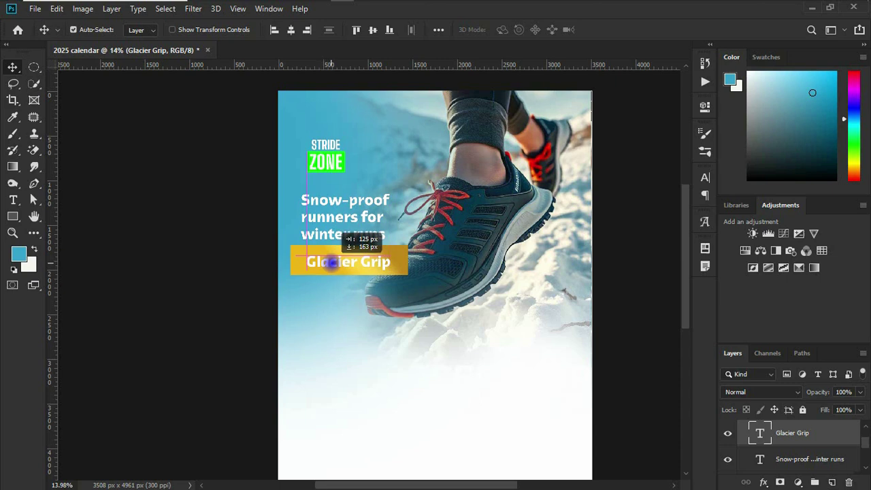
Place the "Glacier Grip" text on the gold rectangle and recolour it dark teal 05384d
{"action": "left_click_drag", "start_coordinate": [321, 249], "coordinate": [327, 264]}
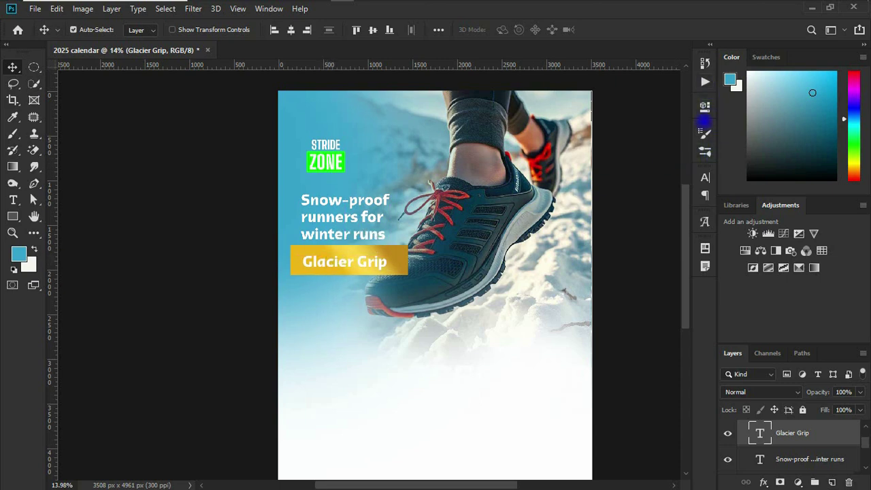
{"action": "left_click", "coordinate": [705, 177]}
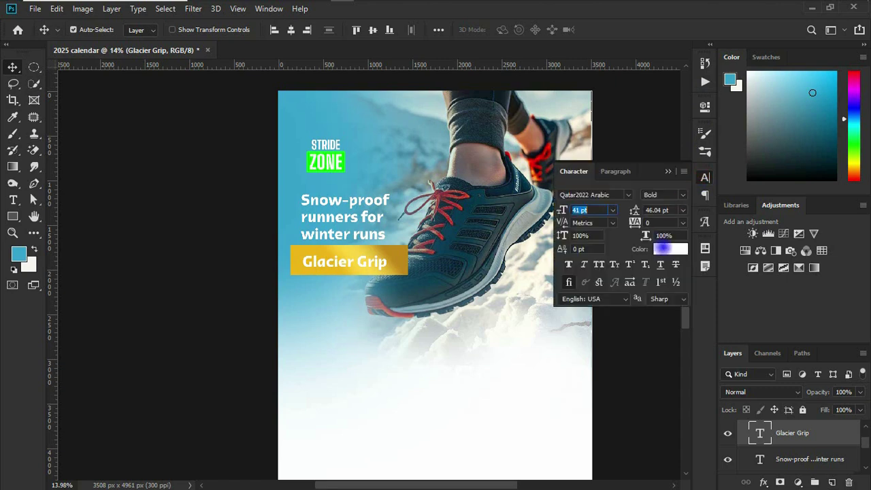
{"action": "left_click", "coordinate": [664, 245]}
{"action": "left_click", "coordinate": [731, 80]}
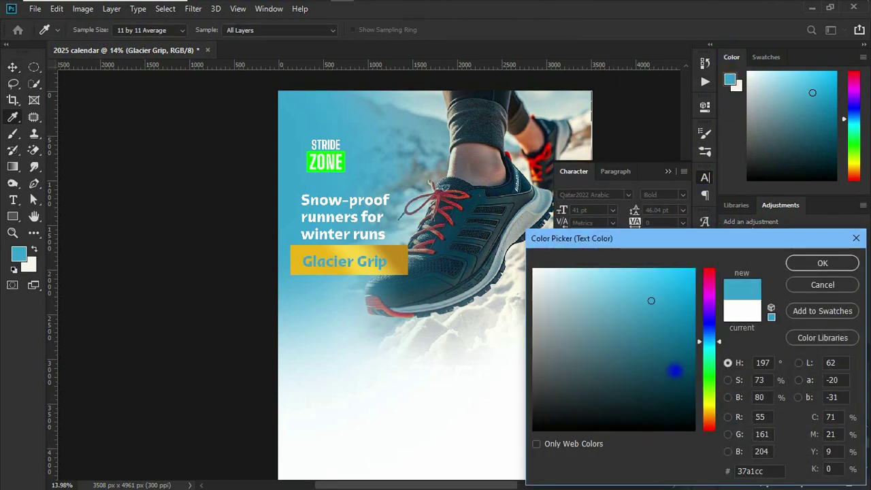
{"action": "left_click", "coordinate": [683, 382]}
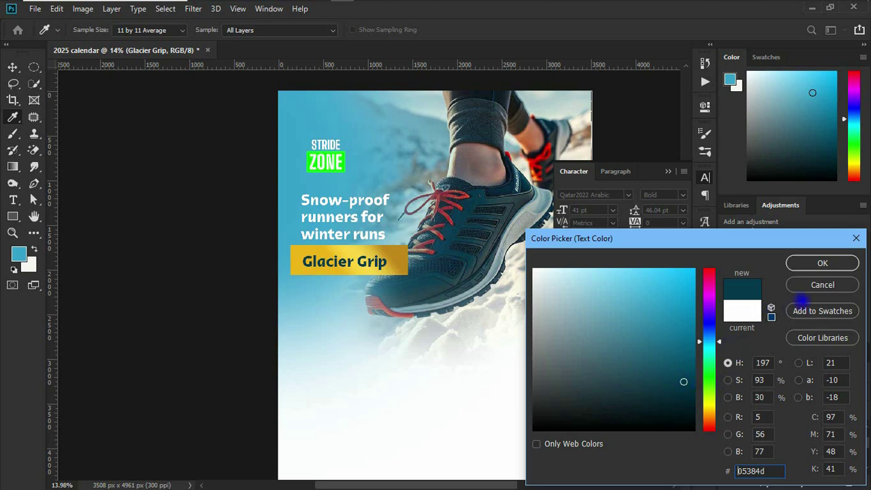
{"action": "left_click", "coordinate": [822, 263]}
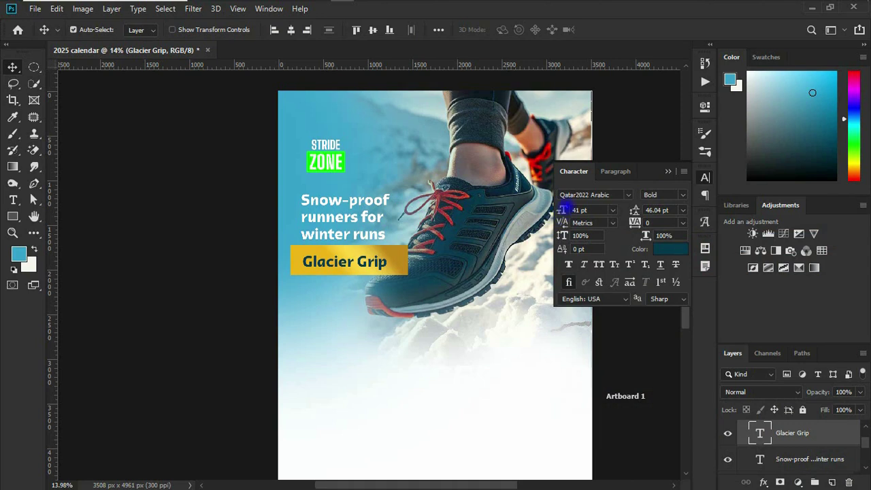
Set the "Glacier Grip" text size to 49 pt and fit the text within the gold rectangle
{"action": "left_click_drag", "start_coordinate": [570, 208], "coordinate": [576, 207]}
{"action": "left_click_drag", "start_coordinate": [399, 258], "coordinate": [395, 257]}
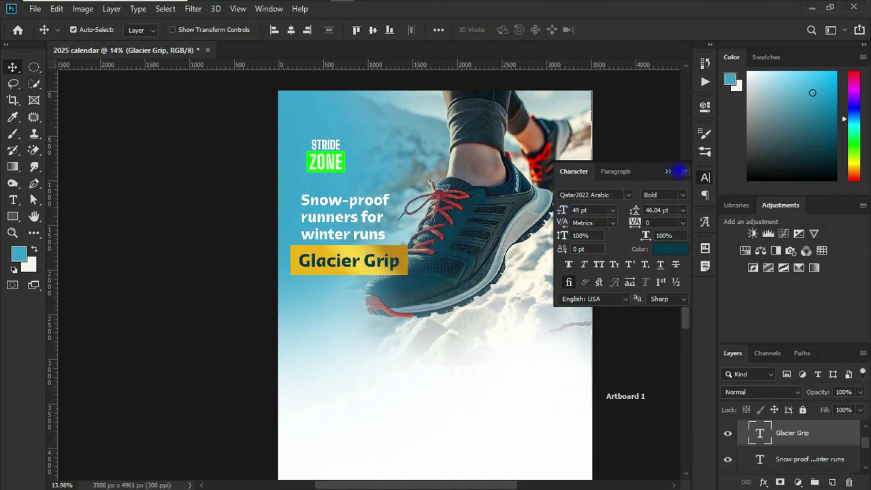
{"action": "left_click", "coordinate": [665, 169]}
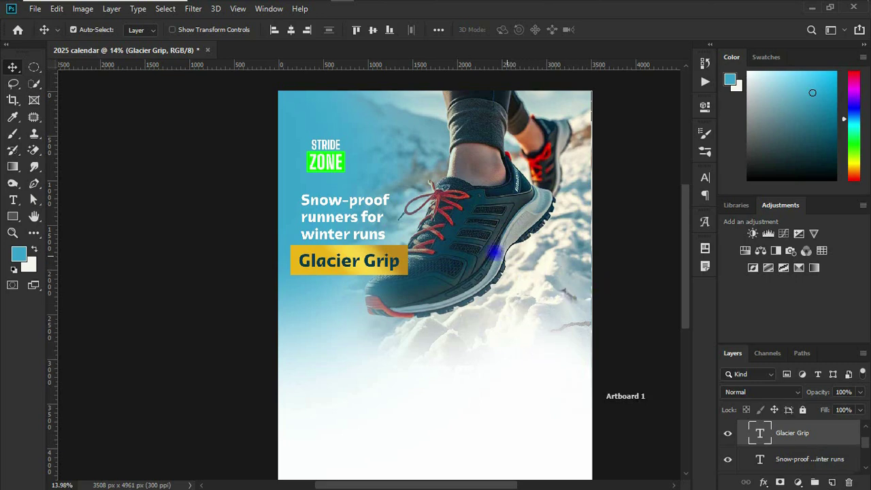
Shift the Stride Zone logo slightly rightward in the space above the headline
{"action": "left_click_drag", "start_coordinate": [330, 158], "coordinate": [332, 140]}
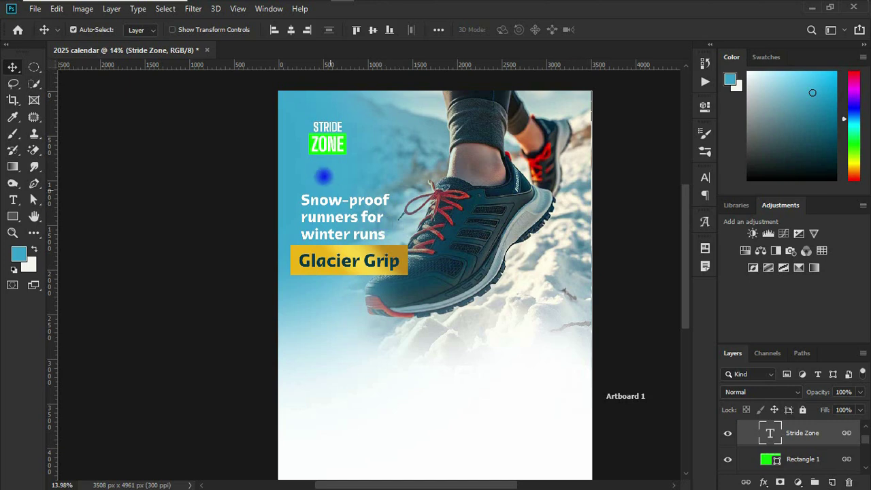
{"action": "left_click_drag", "start_coordinate": [330, 147], "coordinate": [344, 159]}
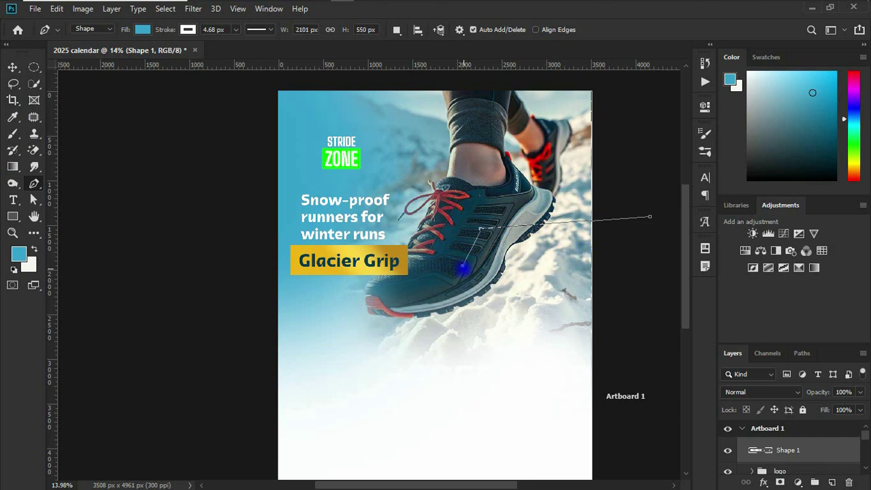
Draw a blue four-cornered Pen shape about 2101 × 958 px across the page's right edge beside the shoe, nudge it up and duplicate it
{"action": "left_click", "coordinate": [462, 266]}
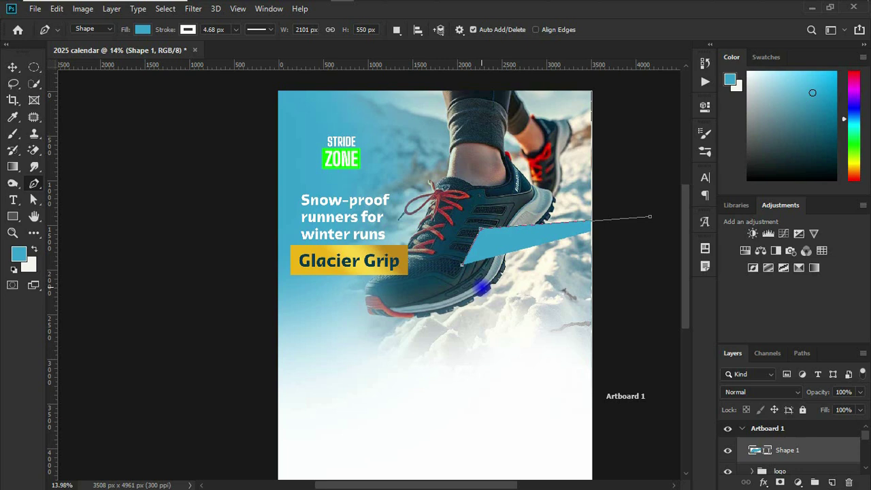
{"action": "left_click", "coordinate": [619, 301]}
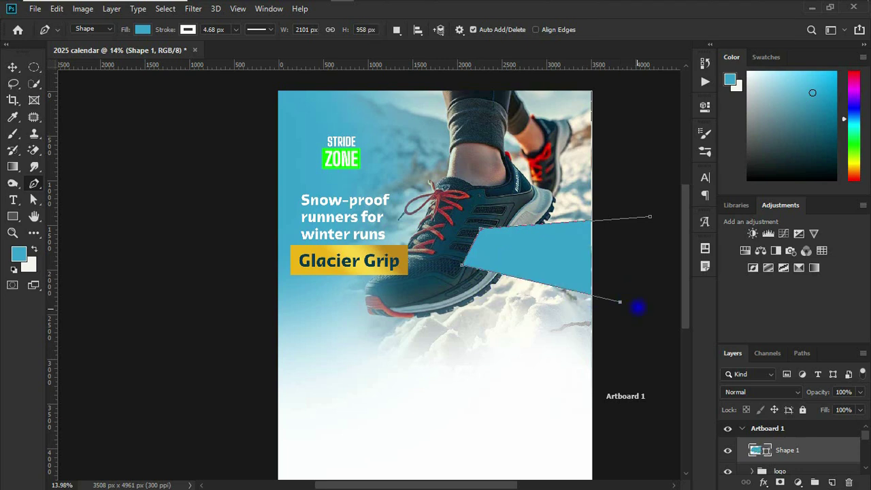
{"action": "left_click", "coordinate": [651, 216]}
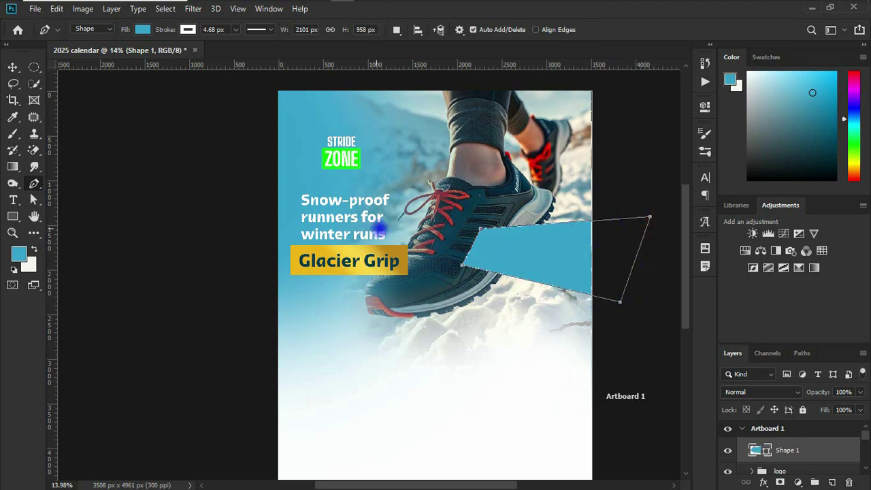
{"action": "left_click", "coordinate": [12, 67]}
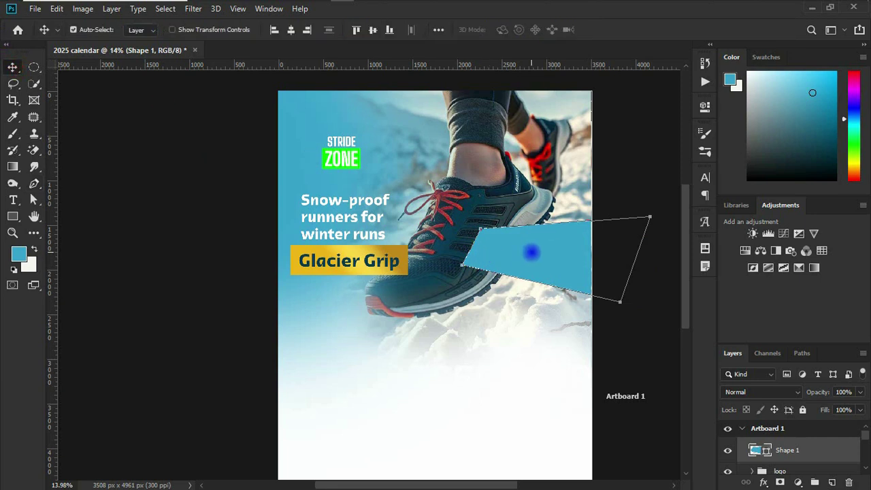
{"action": "left_click_drag", "start_coordinate": [531, 251], "coordinate": [544, 239]}
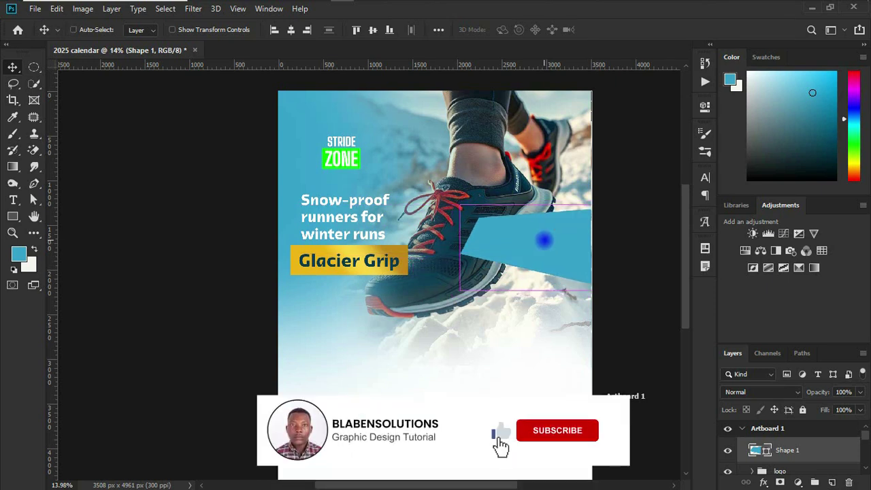
{"action": "key", "text": "ctrl+j"}
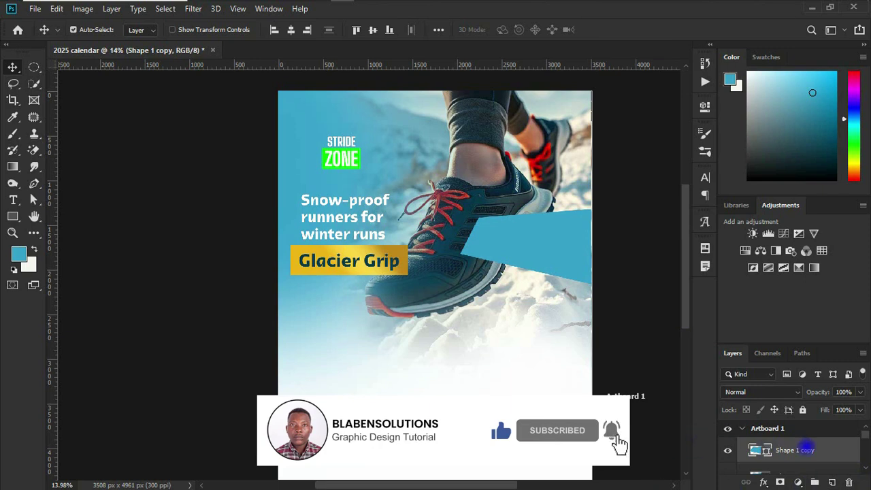
{"action": "scroll", "coordinate": [805, 449], "scroll_direction": "down", "scroll_amount": 3}
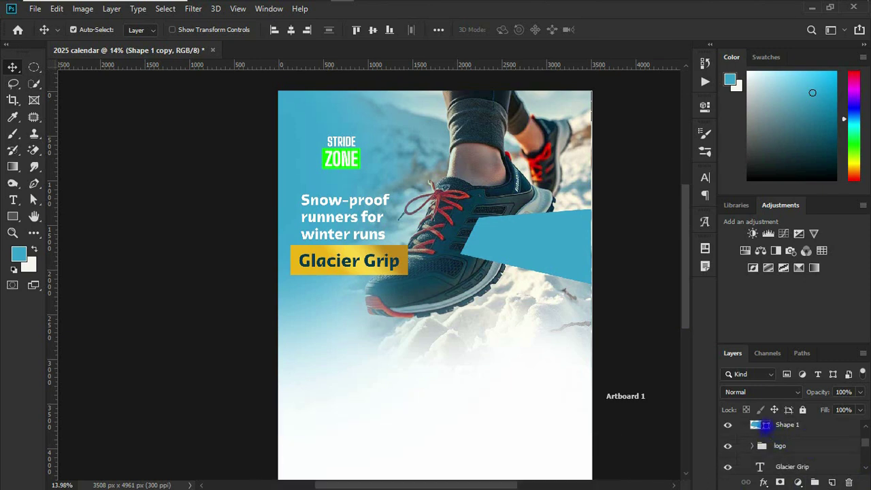
Fill the lower of the two Pen shapes with 05384d, the colour of the "Glacier Grip" text
{"action": "left_click", "coordinate": [348, 267]}
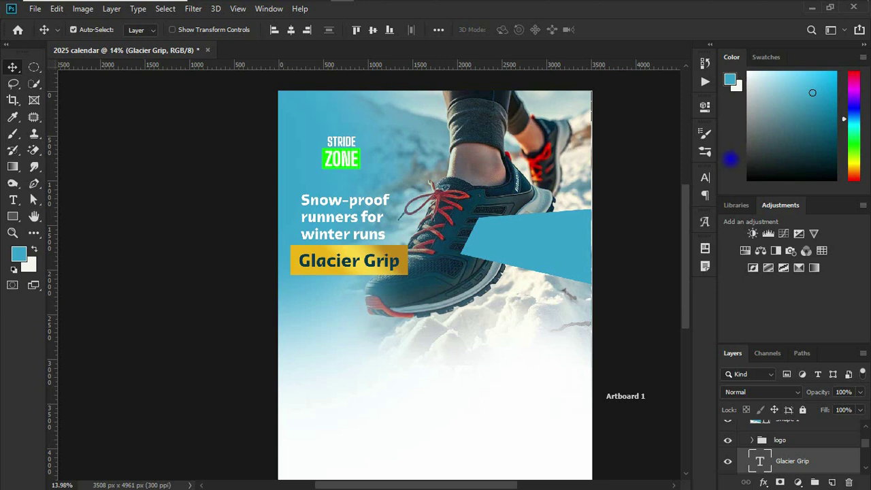
{"action": "left_click", "coordinate": [705, 178]}
{"action": "left_click", "coordinate": [653, 251]}
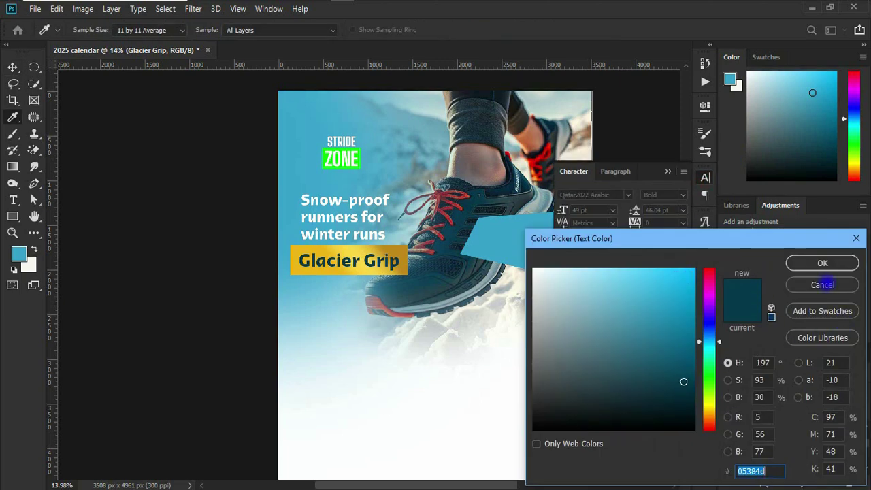
{"action": "left_click", "coordinate": [809, 262]}
{"action": "left_click", "coordinate": [531, 249]}
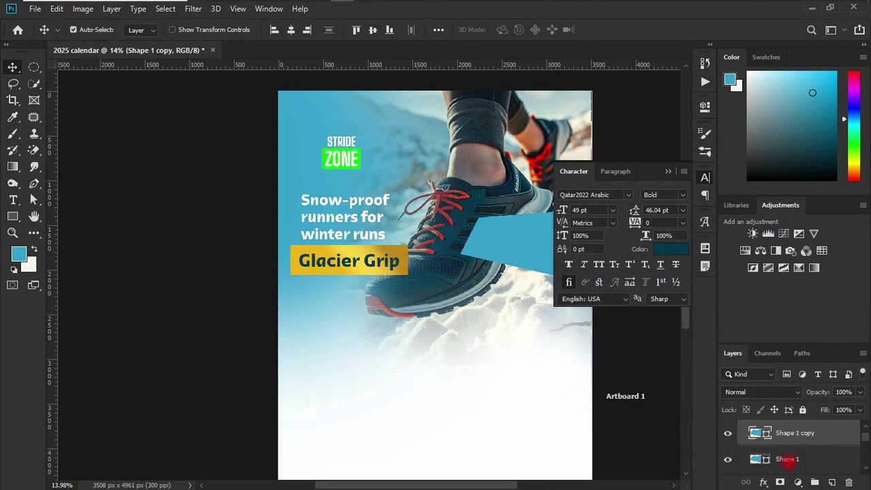
{"action": "left_click", "coordinate": [788, 459]}
{"action": "double_click", "coordinate": [760, 460]}
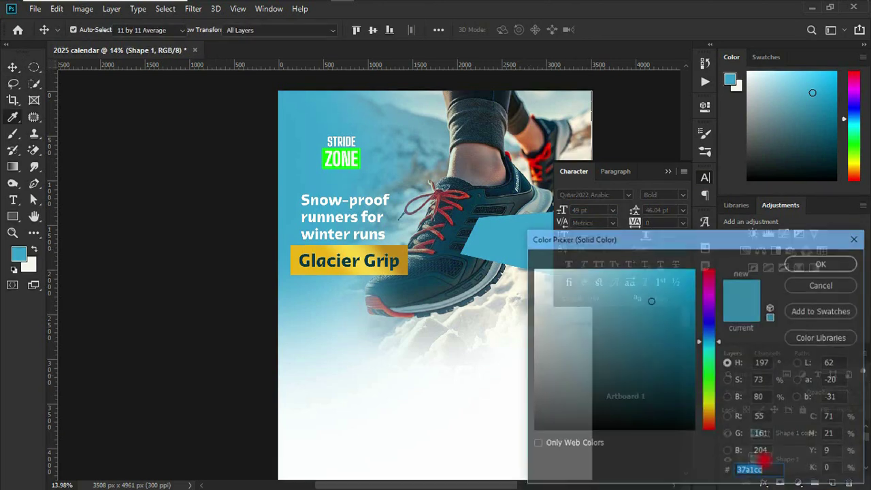
{"action": "type", "text": "05384d"}
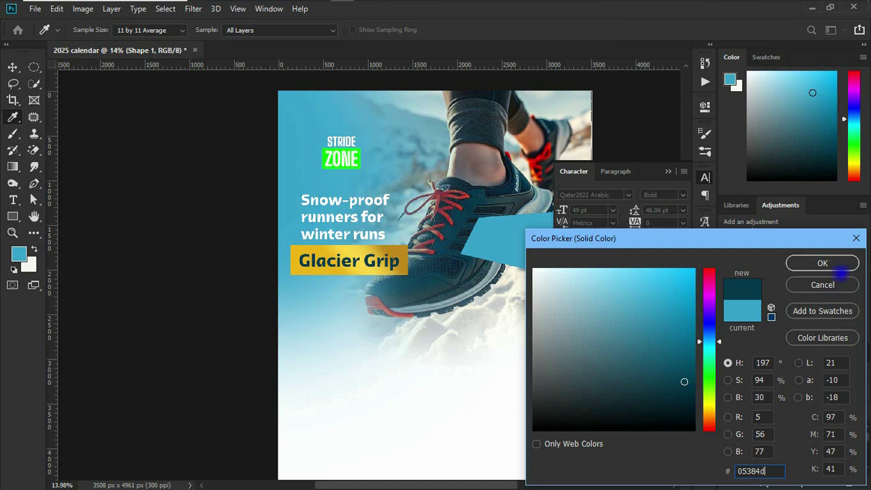
{"action": "left_click", "coordinate": [823, 262]}
{"action": "left_click", "coordinate": [668, 171]}
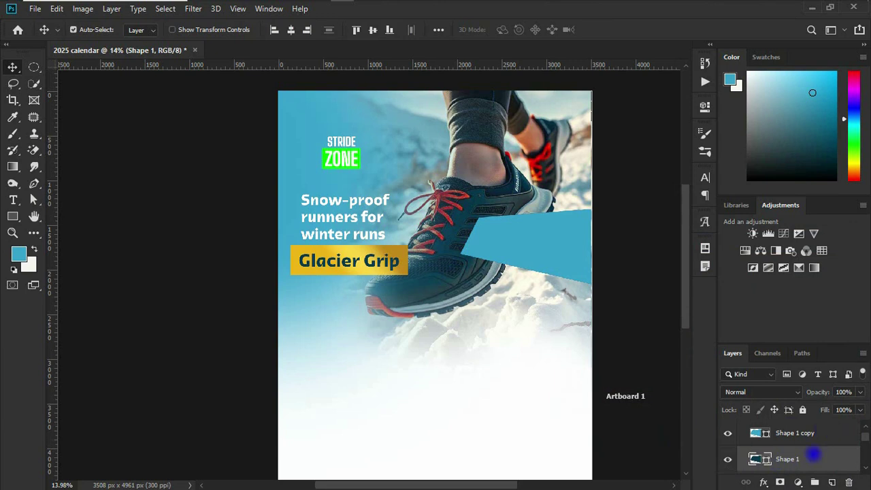
Transform the dark shape downward so it forms a dark edge beneath the light blue shape
{"action": "key", "text": "ctrl+t"}
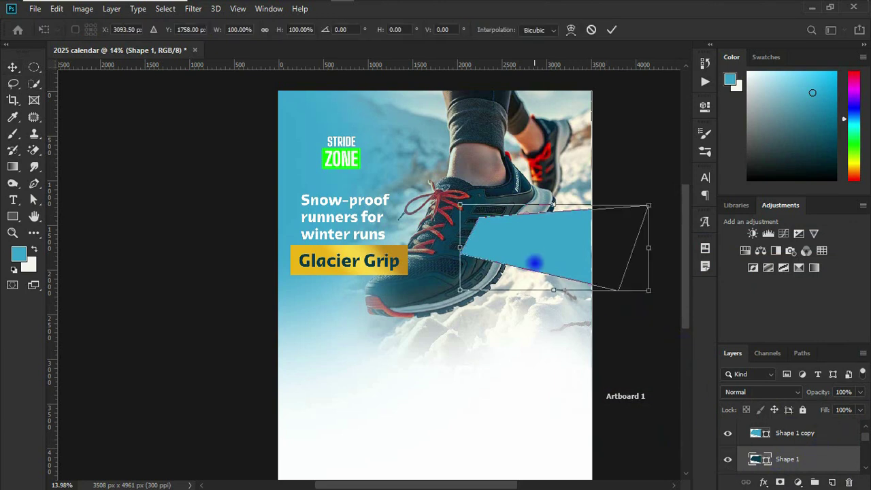
{"action": "left_click_drag", "start_coordinate": [558, 252], "coordinate": [551, 257]}
{"action": "key", "text": "Return"}
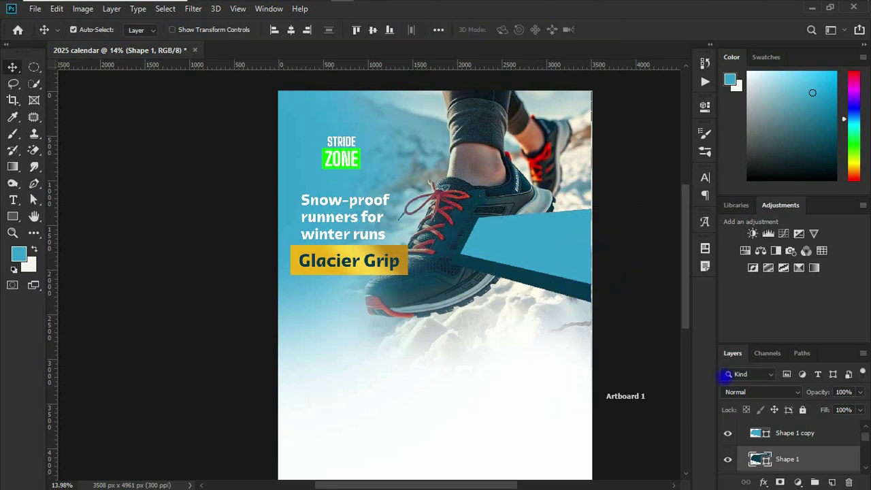
Recolour the upper Pen shape from light blue to a deeper teal blue
{"action": "left_click", "coordinate": [547, 246]}
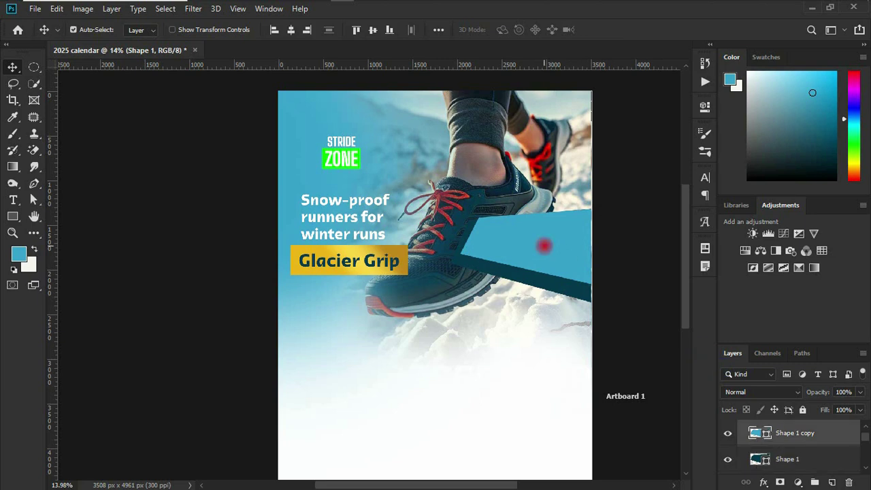
{"action": "double_click", "coordinate": [766, 433]}
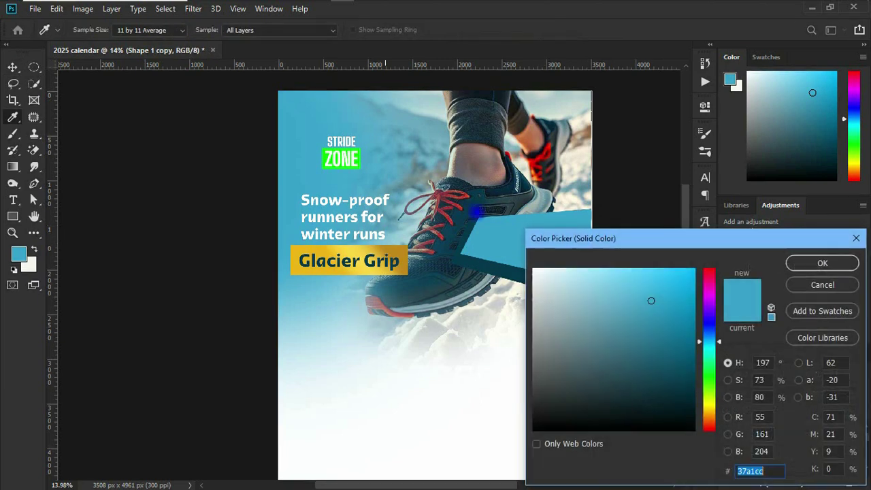
{"action": "left_click", "coordinate": [476, 260]}
{"action": "left_click_drag", "start_coordinate": [686, 355], "coordinate": [684, 346]}
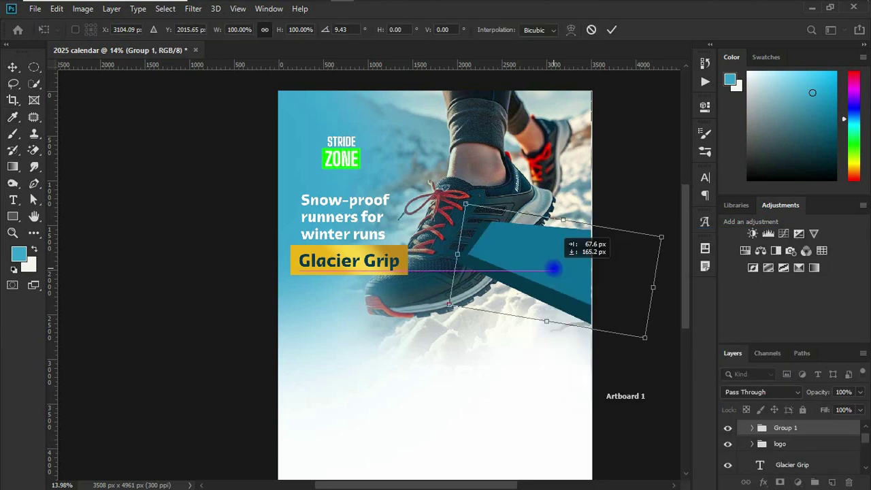
Group both Pen shapes and rotate the group 9.43°, positioning it lower against the page's right edge
{"action": "left_click_drag", "start_coordinate": [553, 269], "coordinate": [553, 269]}
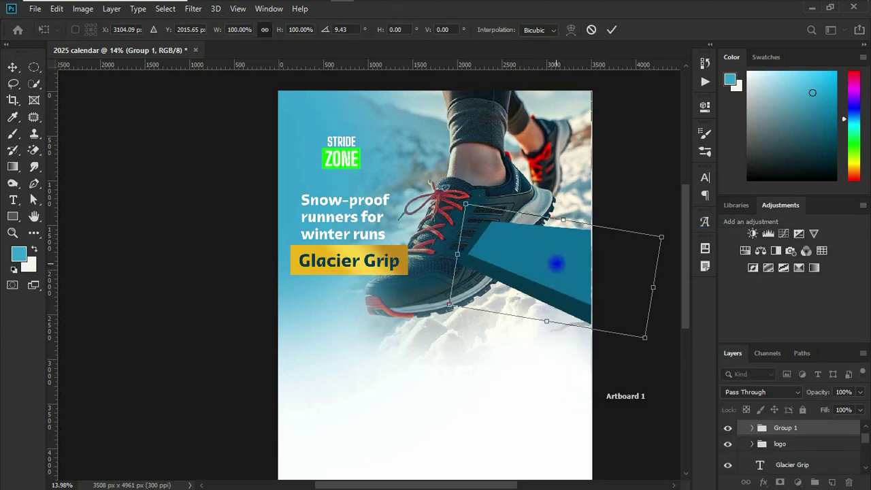
{"action": "key", "text": "Return"}
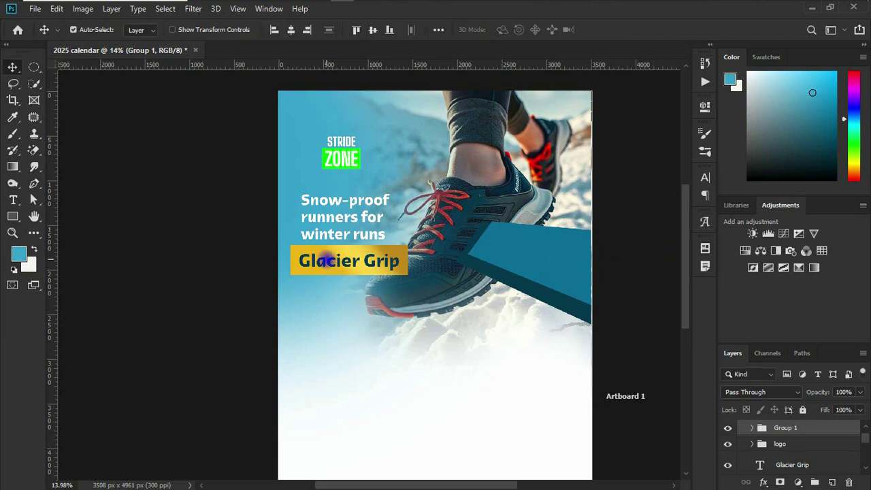
Add the text "2025" in Qatar2022 Arabic Bold at 49 pt and place it on the teal blue shape
{"action": "left_click", "coordinate": [330, 261]}
{"action": "left_click", "coordinate": [510, 258]}
{"action": "left_click", "coordinate": [12, 200]}
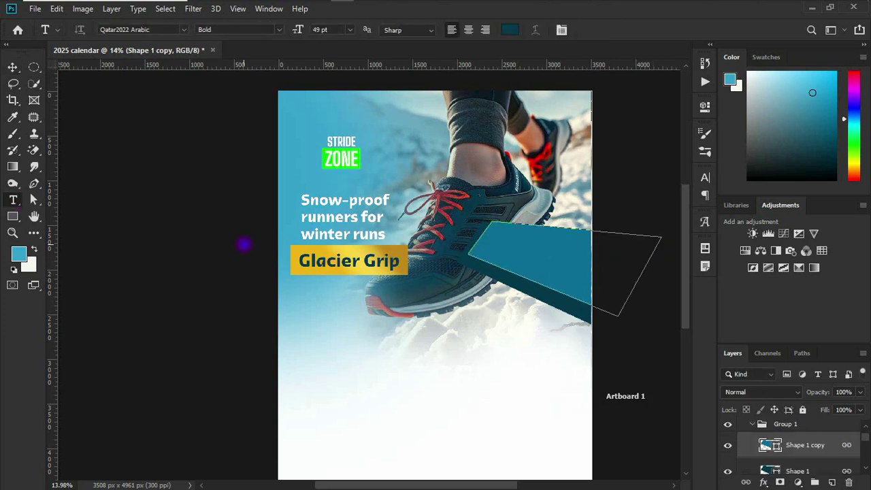
{"action": "left_click", "coordinate": [481, 334]}
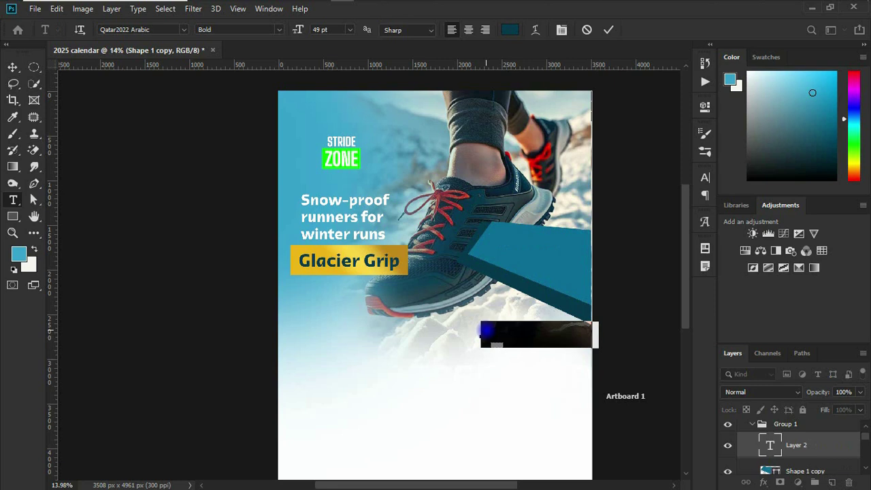
{"action": "type", "text": "2025"}
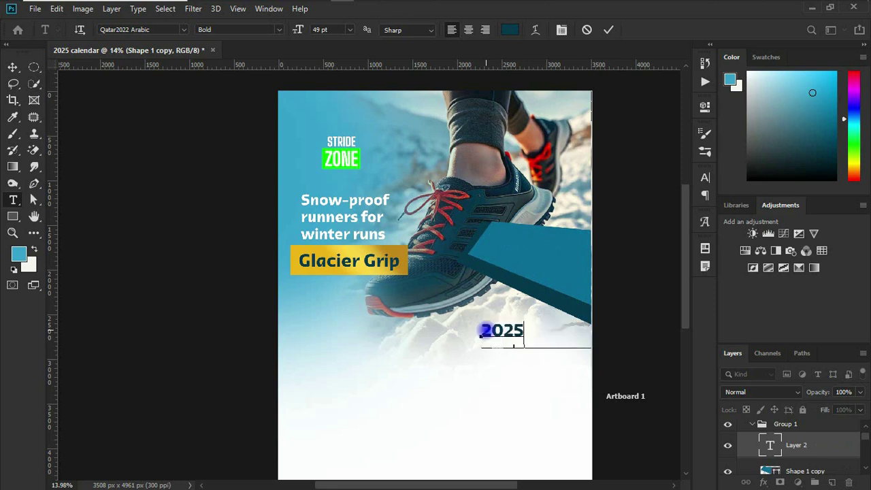
{"action": "left_click", "coordinate": [12, 66]}
{"action": "left_click_drag", "start_coordinate": [510, 332], "coordinate": [540, 256]}
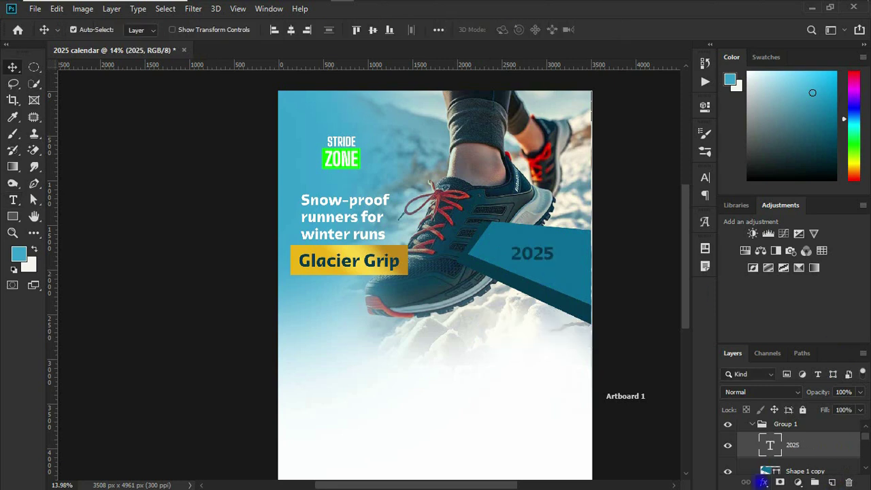
Apply a gold linear gradient overlay at -142° to the "2025" text and enlarge it to about 180%
{"action": "left_click", "coordinate": [762, 482]}
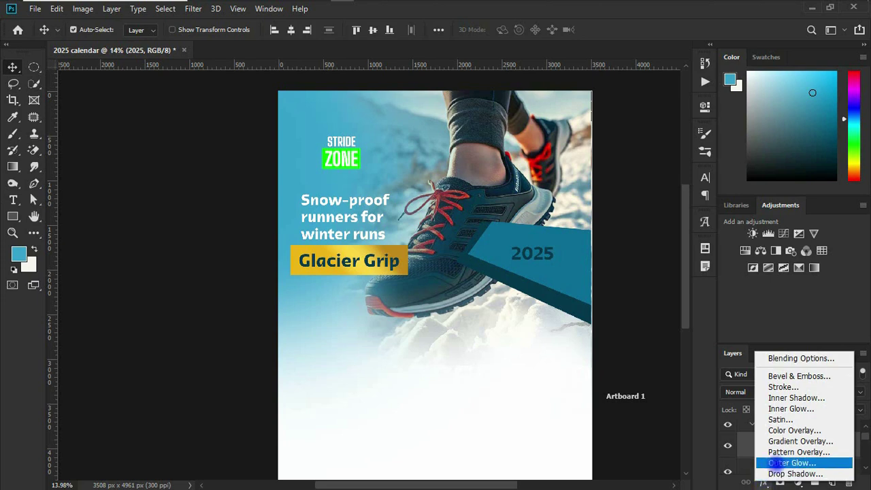
{"action": "left_click", "coordinate": [779, 441]}
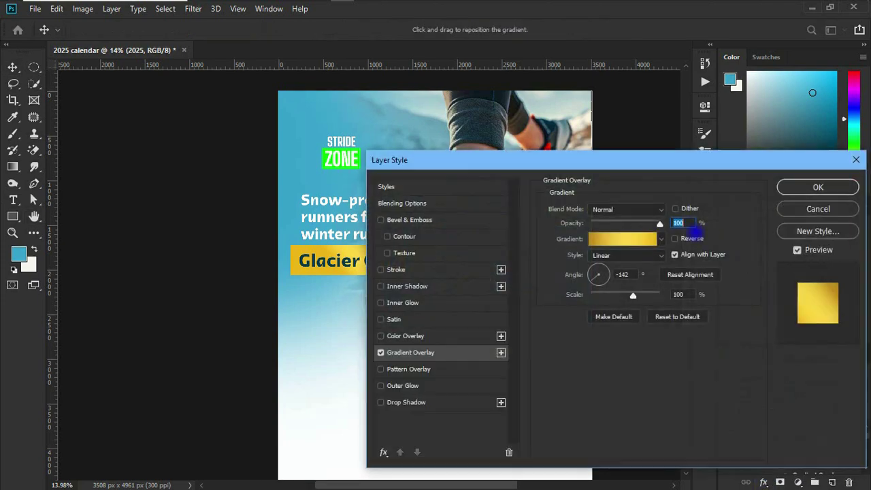
{"action": "left_click", "coordinate": [810, 187]}
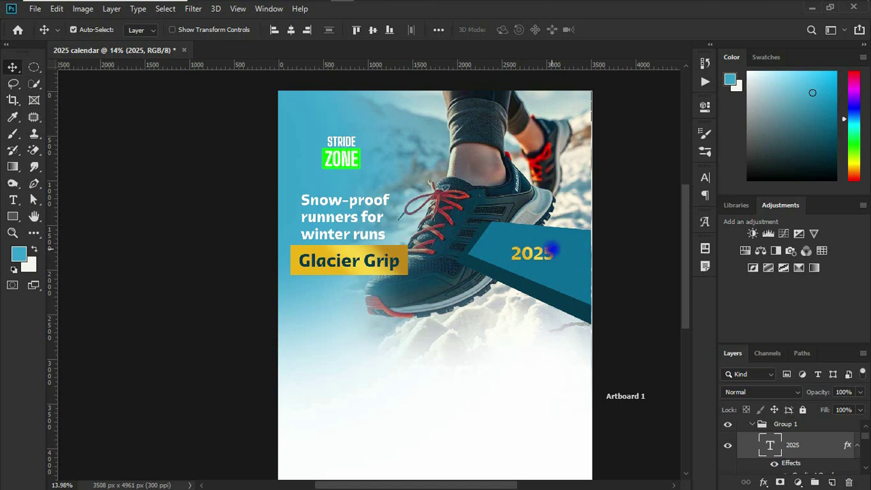
{"action": "key", "text": "ctrl+t"}
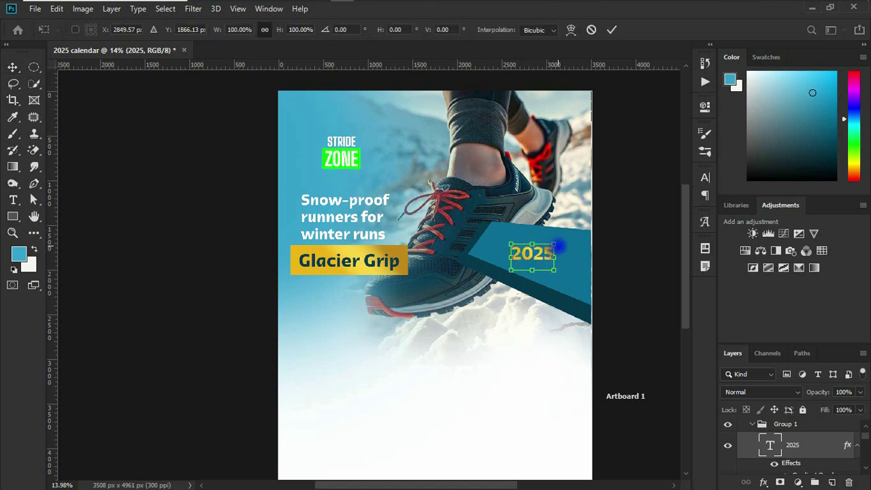
{"action": "mouse_move", "coordinate": [554, 245]}
{"action": "left_mouse_down"}
{"action": "mouse_move", "coordinate": [577, 241]}
{"action": "mouse_move", "coordinate": [551, 243]}
{"action": "left_mouse_up"}
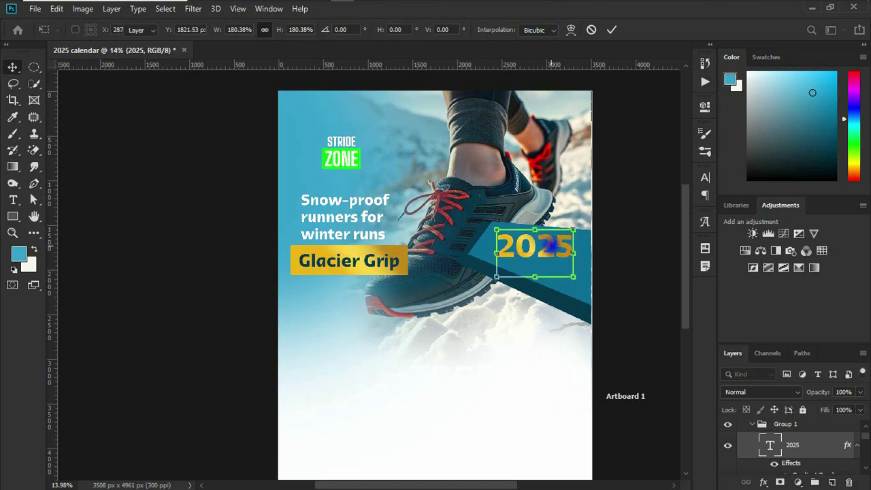
{"action": "key", "text": "Return"}
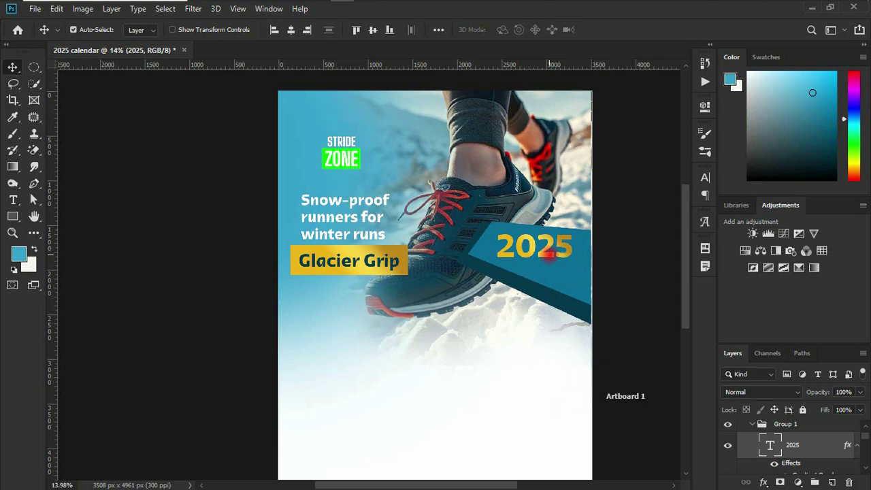
Duplicate the "2025" text beneath the original and change the copy to "CALENDAR" at about 35.66 pt, matching the width above
{"action": "left_click_drag", "start_coordinate": [548, 253], "coordinate": [542, 278]}
{"action": "key", "text": "t"}
{"action": "double_click", "coordinate": [540, 275]}
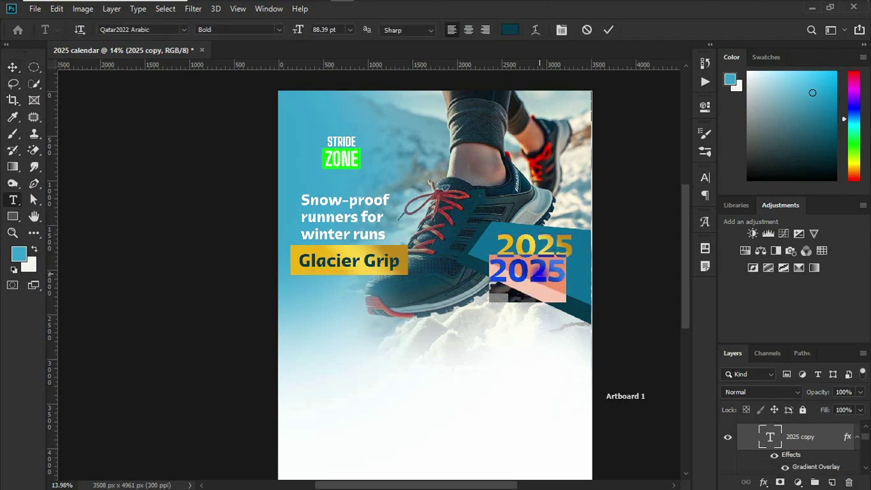
{"action": "type", "text": "CALENDAR"}
{"action": "key", "text": "ctrl+Return"}
{"action": "key", "text": "v"}
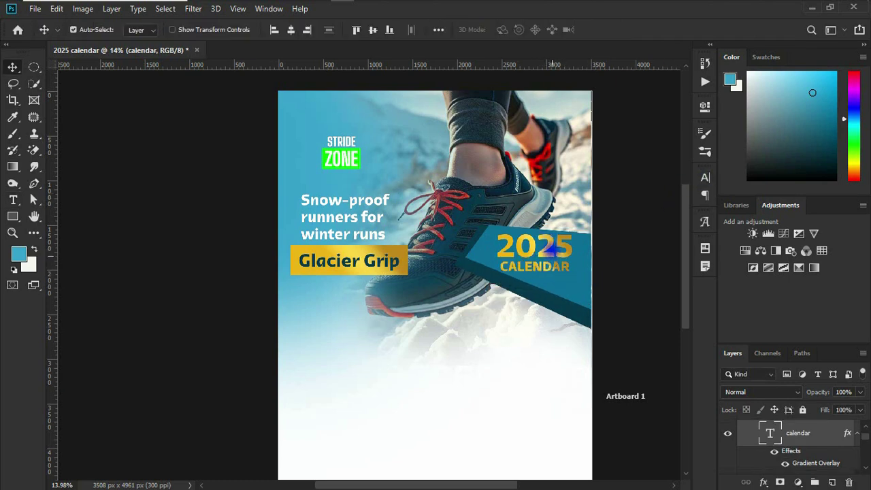
Change the font of the "CALENDAR" and "2025" texts to Big Shoulders Display Bold
{"action": "left_click", "coordinate": [704, 177]}
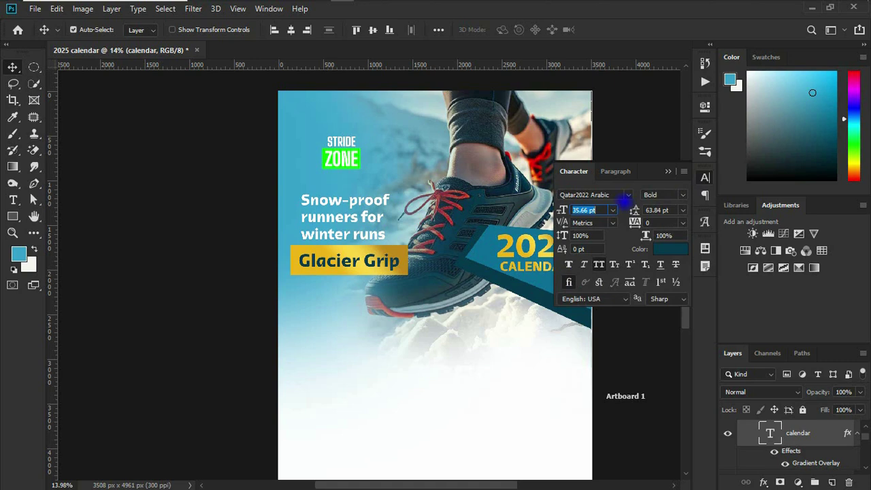
{"action": "left_click", "coordinate": [630, 194]}
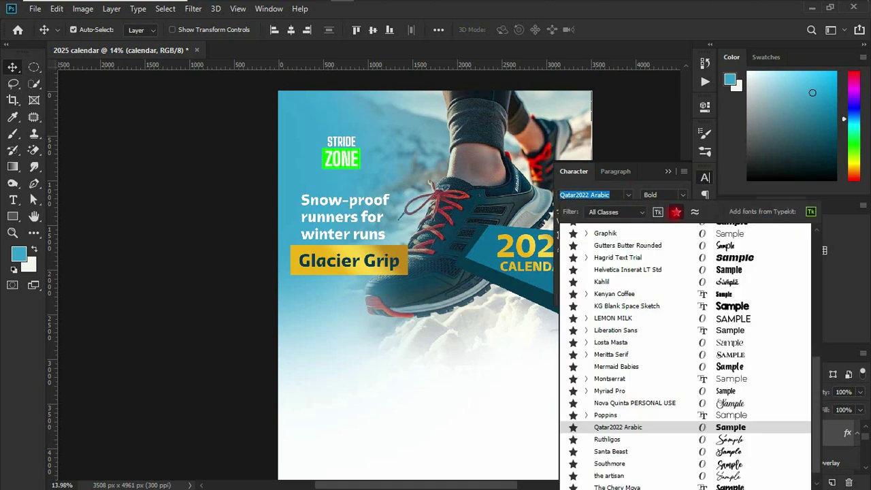
{"action": "scroll", "coordinate": [636, 249], "scroll_direction": "up", "scroll_amount": 10}
{"action": "left_click", "coordinate": [531, 284]}
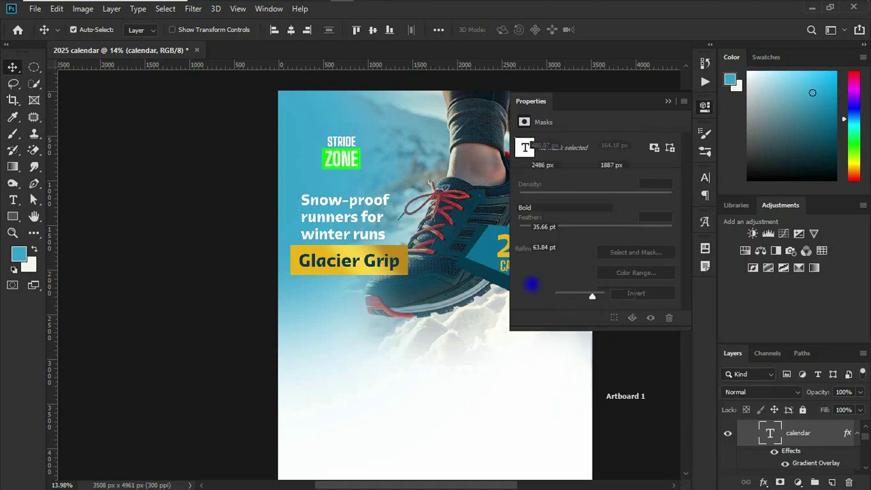
{"action": "left_click", "coordinate": [668, 100]}
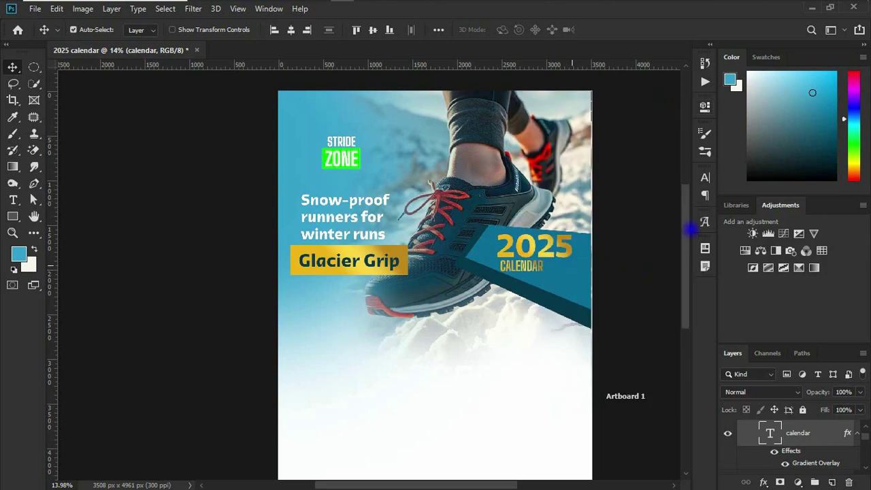
{"action": "left_click", "coordinate": [706, 178]}
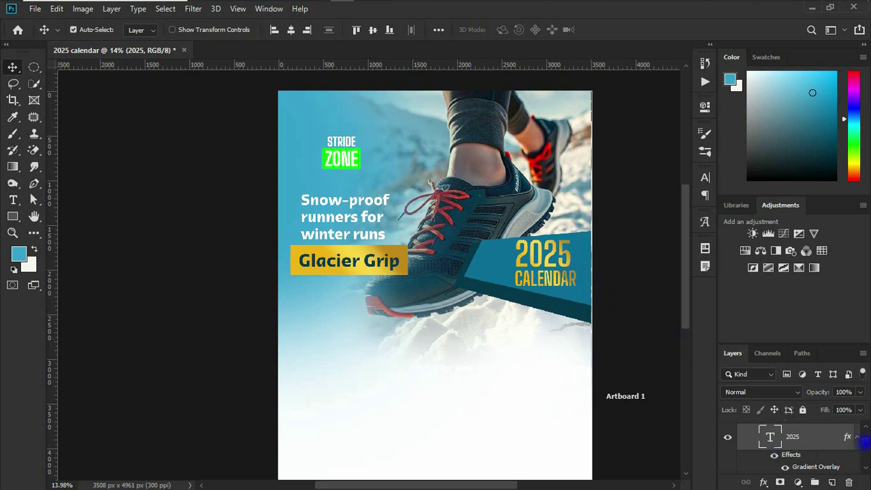
Link the "CALENDAR" and "2025" text layers and group them
{"action": "left_click", "coordinate": [857, 436]}
{"action": "left_click", "coordinate": [863, 422]}
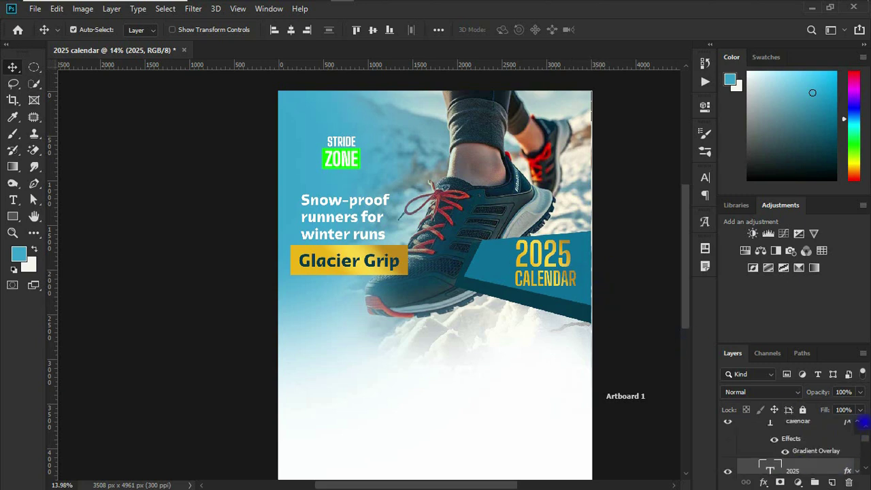
{"action": "left_click", "coordinate": [856, 422]}
{"action": "left_click", "coordinate": [803, 423], "text": "shift"}
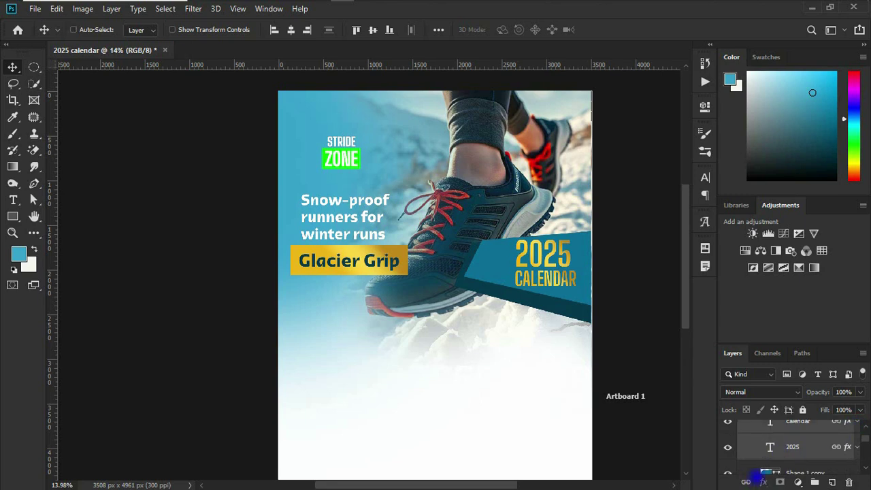
{"action": "key", "text": "ctrl+g"}
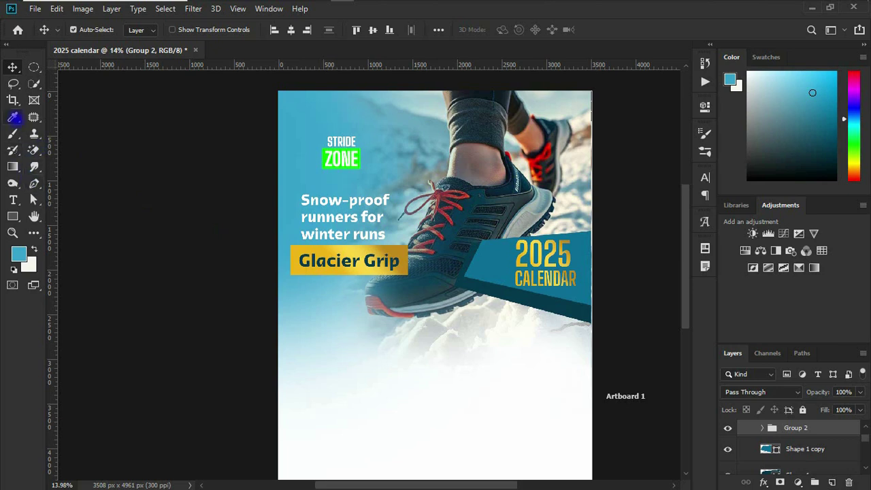
Add the text "January" in Big Shoulders Display Bold at 49 pt in the pale area below the shoe's toe
{"action": "left_click", "coordinate": [13, 199]}
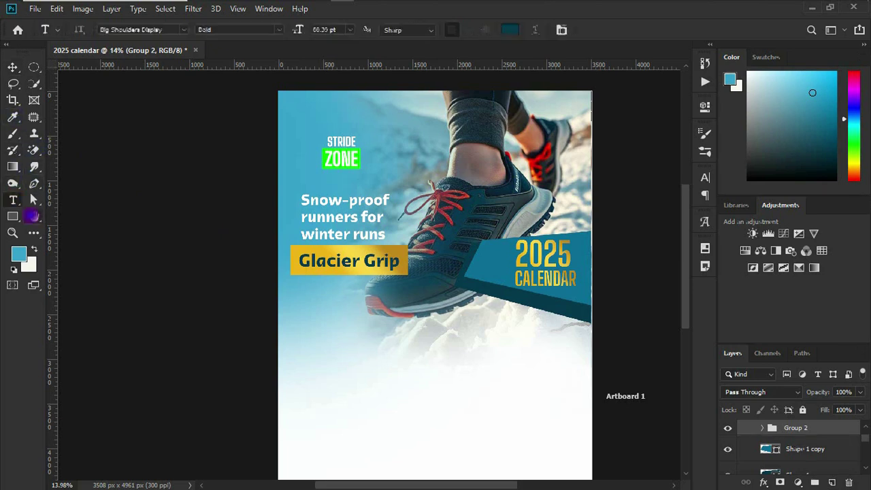
{"action": "left_click", "coordinate": [320, 344]}
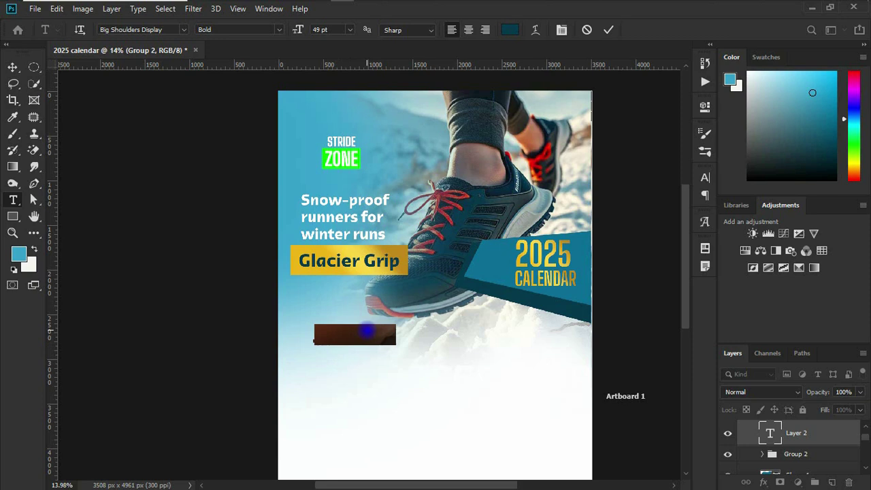
{"action": "type", "text": "January"}
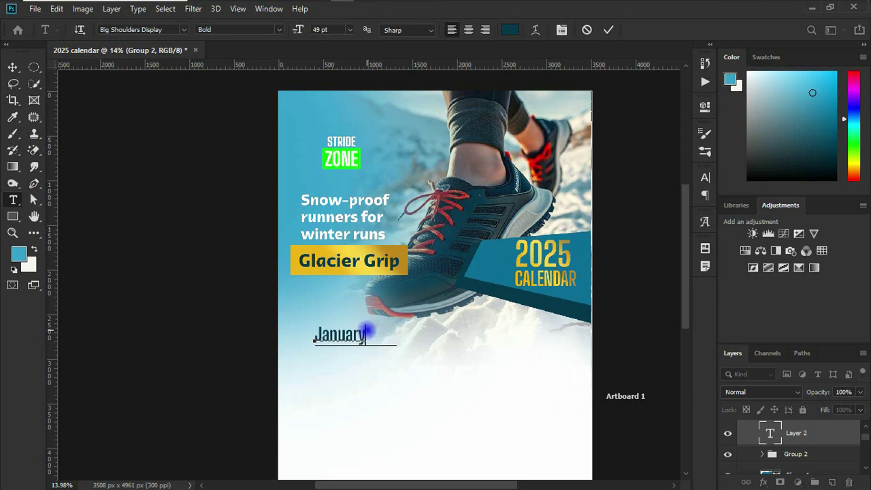
{"action": "key", "text": "ctrl+Return"}
{"action": "left_click", "coordinate": [12, 67]}
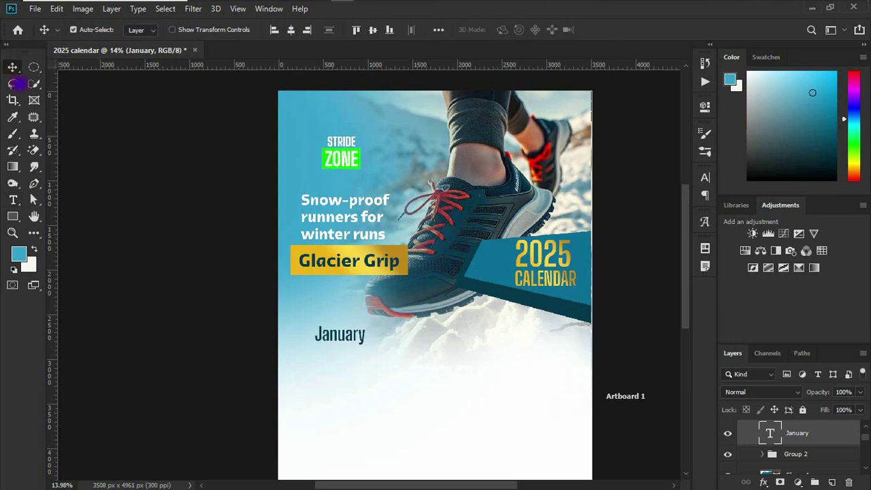
{"action": "left_click", "coordinate": [704, 180]}
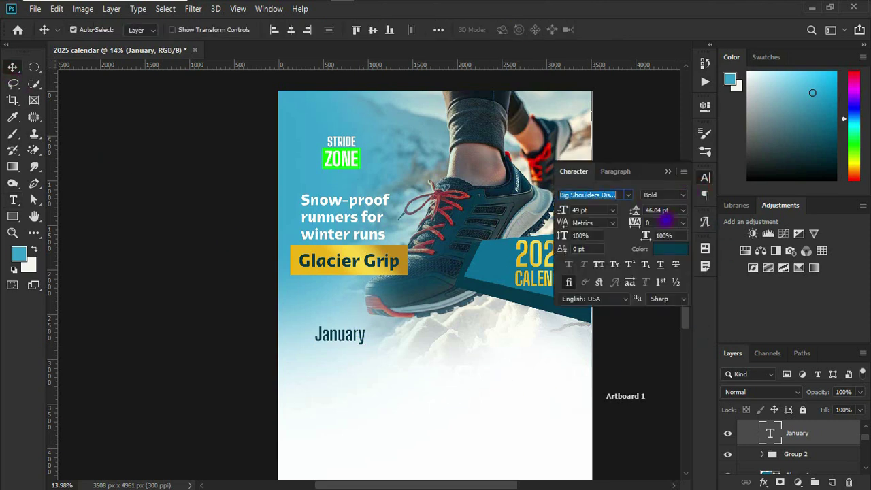
{"action": "left_click", "coordinate": [598, 265]}
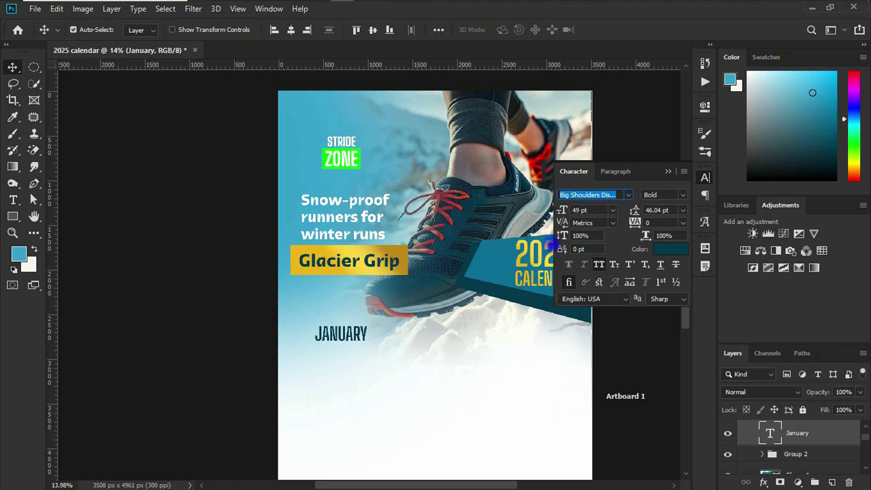
{"action": "left_click", "coordinate": [669, 171]}
{"action": "key", "text": "ctrl+z"}
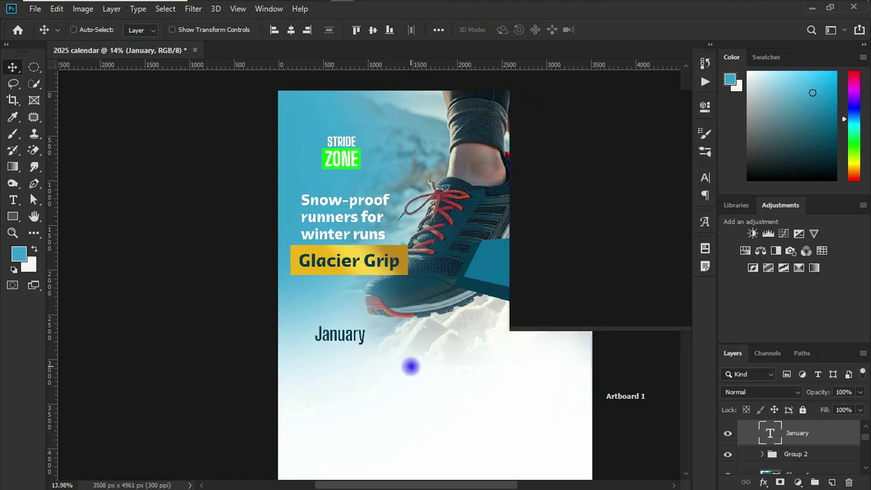
Enlarge the "January" text to about 90.2 pt, keeping it below the Glacier Grip label
{"action": "key", "text": "ctrl+t"}
{"action": "left_click_drag", "start_coordinate": [364, 343], "coordinate": [376, 320]}
{"action": "key", "text": "Return"}
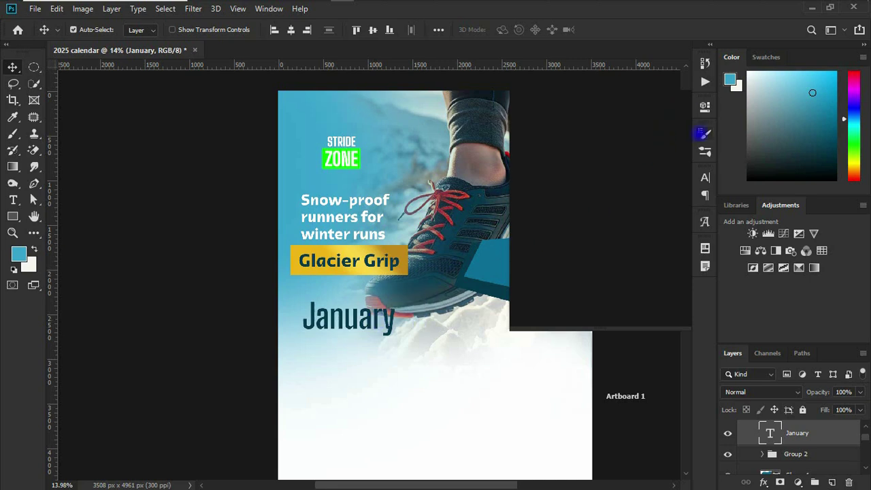
Set the "January" text in all caps and move it slightly lower, clear of the shoe
{"action": "left_click", "coordinate": [705, 178]}
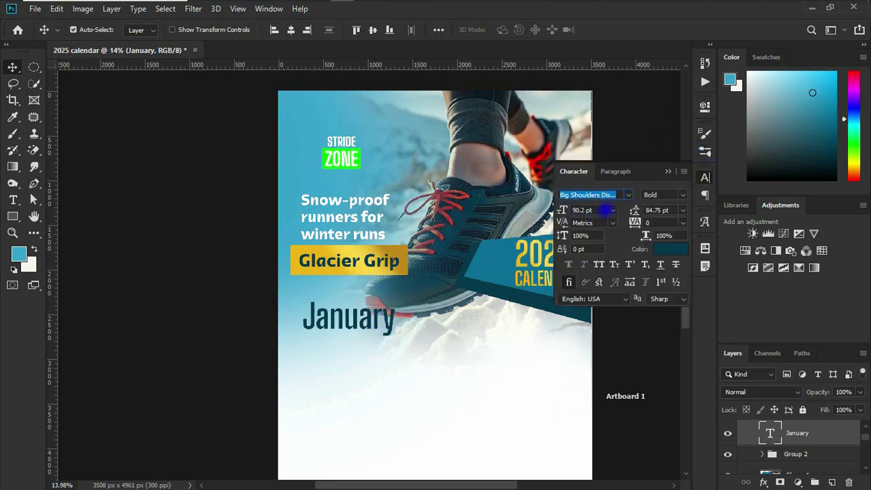
{"action": "left_click", "coordinate": [598, 264]}
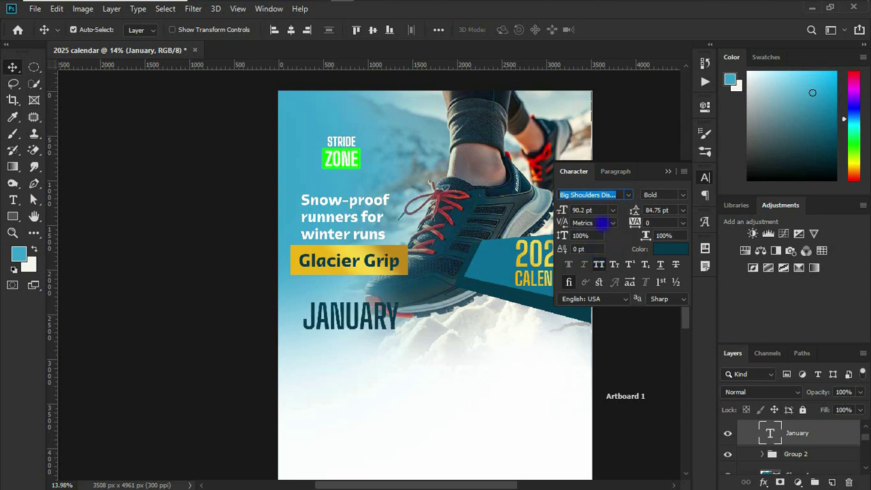
{"action": "scroll", "coordinate": [435, 272], "scroll_direction": "down", "scroll_amount": 3}
{"action": "left_click_drag", "start_coordinate": [364, 216], "coordinate": [358, 244]}
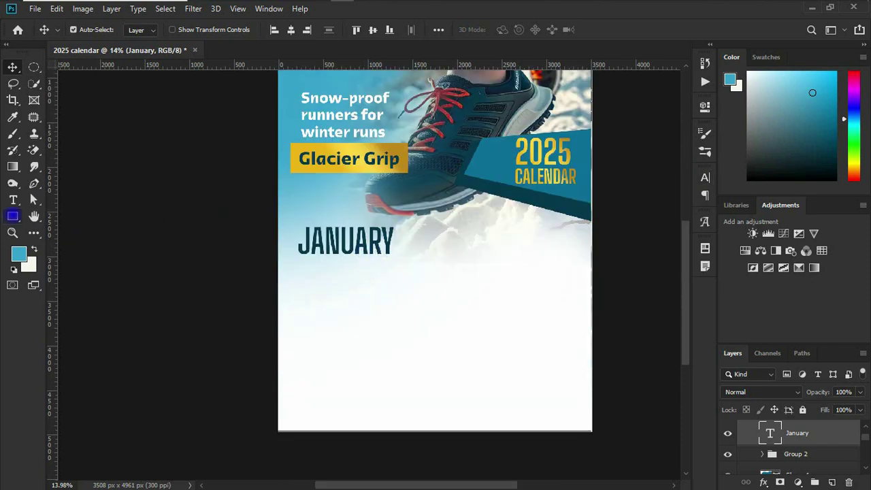
Draw a circle about 472 px wide with the Ellipse tool and place it just right of the JANUARY text
{"action": "left_click_drag", "start_coordinate": [14, 216], "coordinate": [68, 239]}
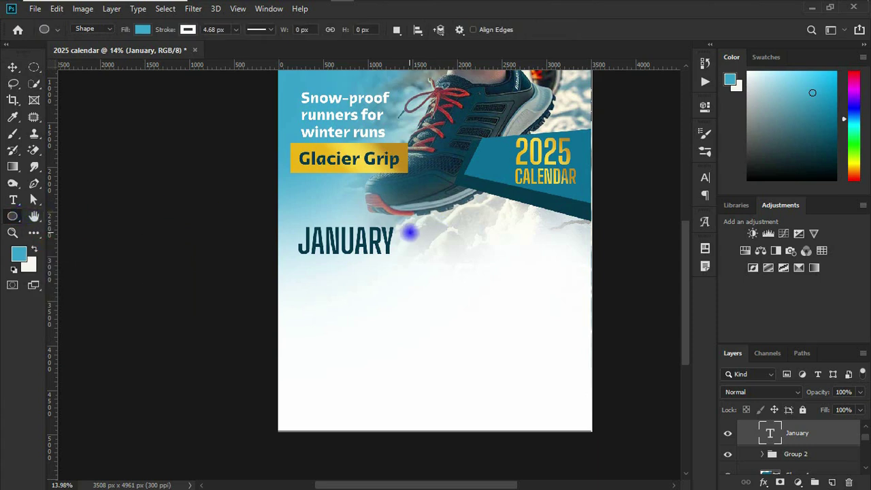
{"action": "left_click_drag", "start_coordinate": [409, 234], "coordinate": [454, 279]}
{"action": "key", "text": "v"}
{"action": "mouse_move", "coordinate": [429, 258]}
{"action": "left_mouse_down"}
{"action": "mouse_move", "coordinate": [413, 235]}
{"action": "mouse_move", "coordinate": [403, 249]}
{"action": "mouse_move", "coordinate": [417, 239]}
{"action": "left_mouse_up"}
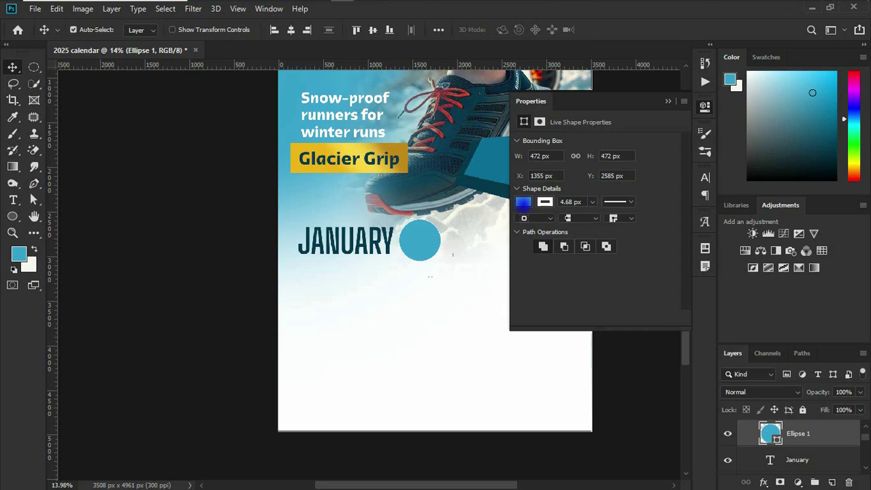
Remove the circle's stroke and fill it with bright green
{"action": "left_click", "coordinate": [544, 202]}
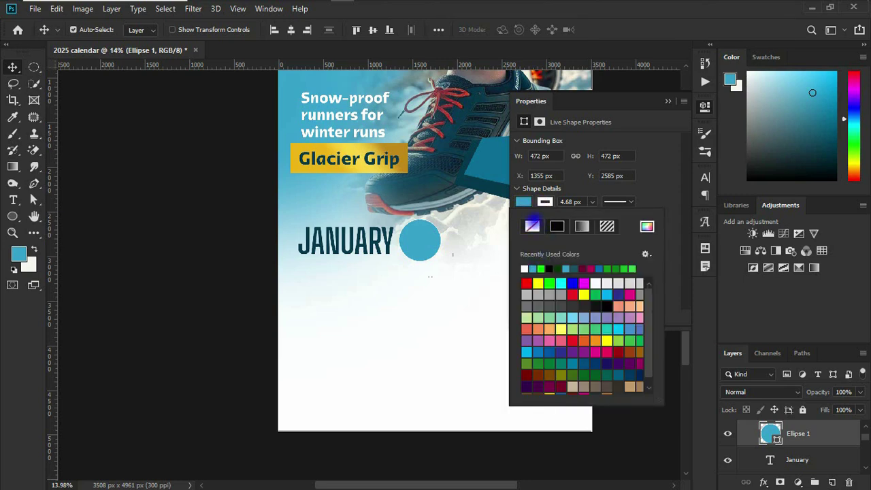
{"action": "left_click", "coordinate": [532, 226]}
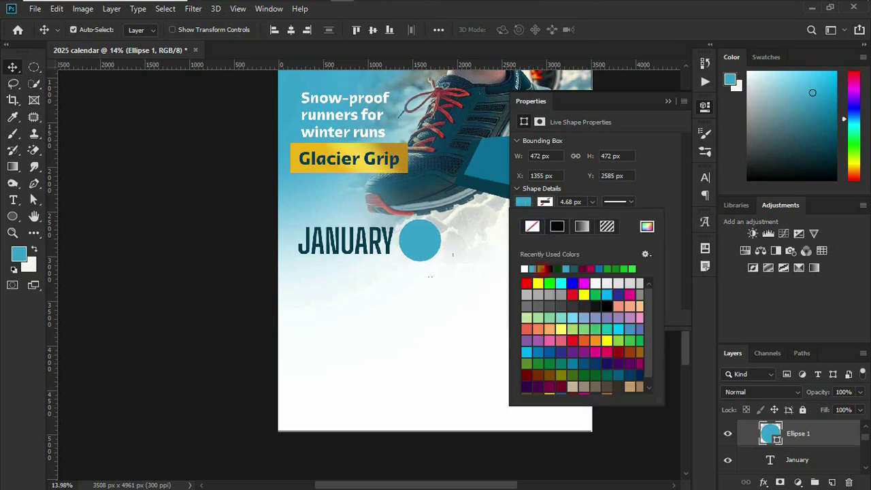
{"action": "left_click", "coordinate": [549, 283]}
{"action": "left_click", "coordinate": [666, 102]}
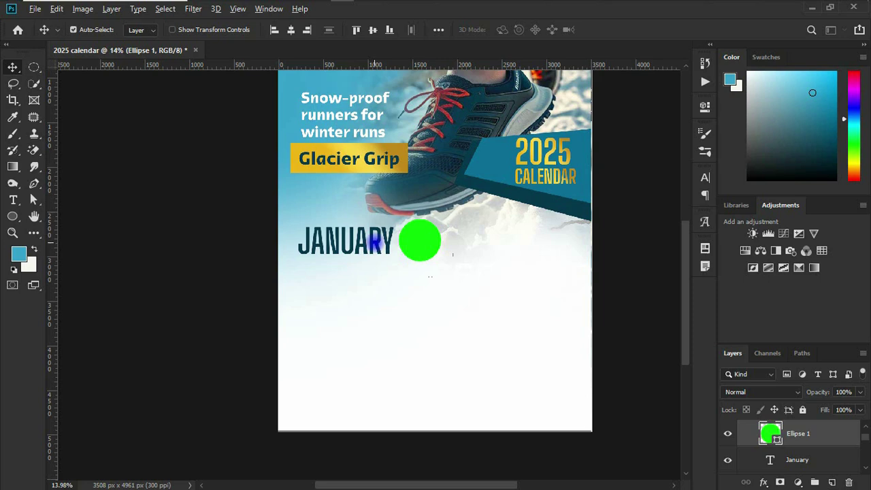
Duplicate the JANUARY text, put the copy above the green circle in the layer order, and change its text to 01
{"action": "left_click_drag", "start_coordinate": [373, 242], "coordinate": [436, 241]}
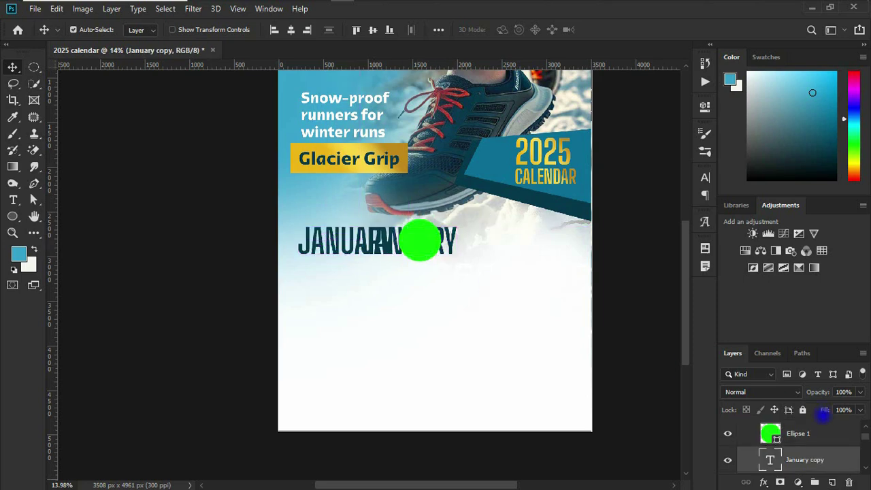
{"action": "left_click_drag", "start_coordinate": [813, 434], "coordinate": [792, 469]}
{"action": "double_click", "coordinate": [423, 240]}
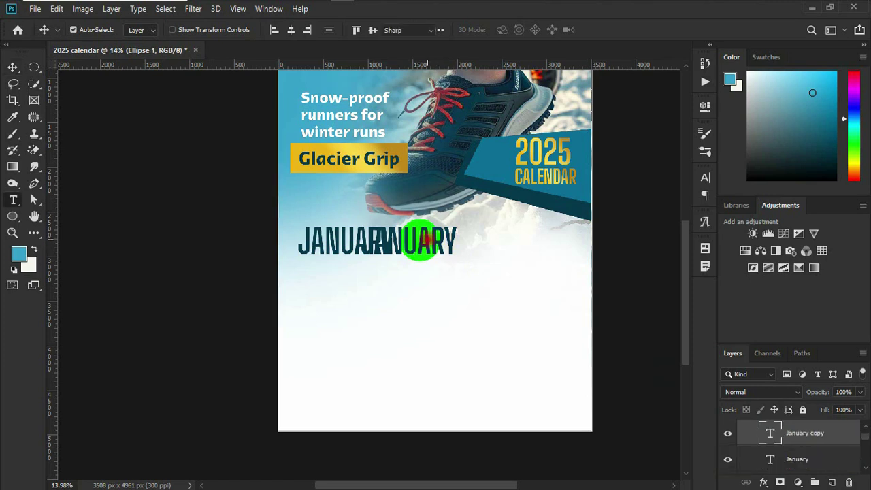
{"action": "type", "text": "FE"}
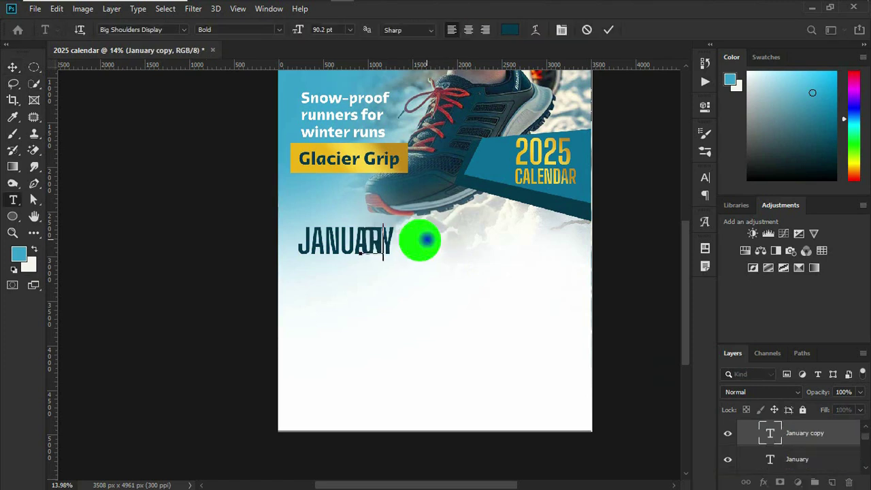
{"action": "left_click", "coordinate": [16, 68]}
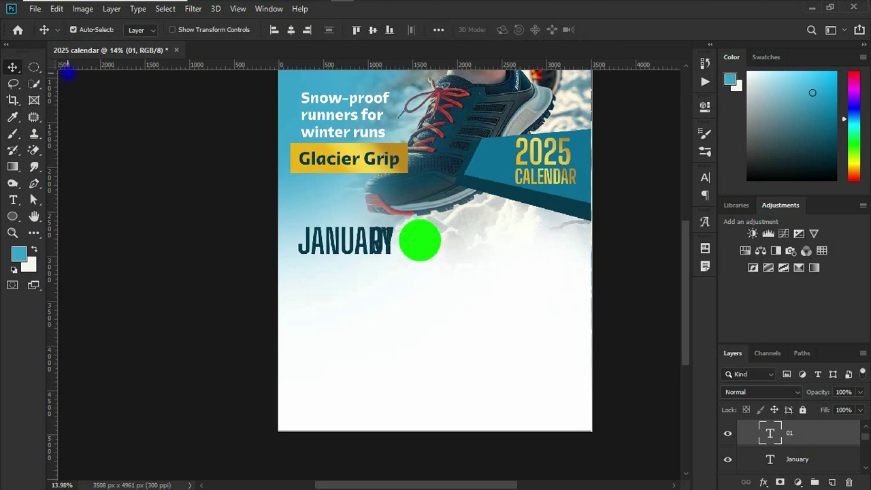
Move the 01 text rightward so it sits centred on the green circle
{"action": "key", "text": "shift+Right"}
{"action": "key", "text": "shift+Right"}
{"action": "key", "text": "shift+Right"}
{"action": "key", "text": "shift+Right"}
{"action": "key", "text": "shift+Right"}
{"action": "key", "text": "shift+Right"}
{"action": "key", "text": "shift+Right"}
{"action": "key", "text": "shift+Right"}
{"action": "key", "text": "shift+Right"}
{"action": "key", "text": "shift+Right"}
{"action": "key", "text": "shift+Right"}
{"action": "key", "text": "shift+Right"}
{"action": "key", "text": "shift+Right"}
{"action": "key", "text": "shift+Right"}
{"action": "key", "text": "shift+Right"}
{"action": "key", "text": "shift+Right"}
{"action": "key", "text": "shift+Right"}
{"action": "key", "text": "shift+Right"}
{"action": "key", "text": "shift+Right"}
{"action": "key", "text": "shift+Right"}
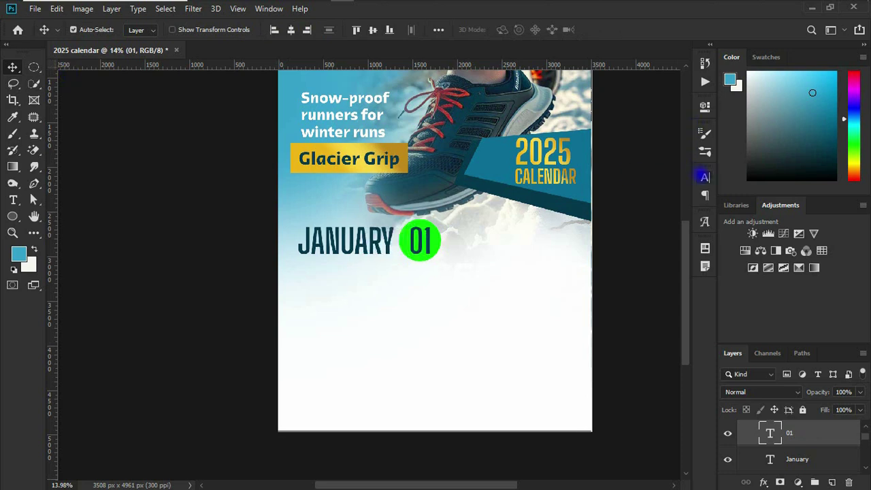
Change the 01 text color to white (ffffff)
{"action": "left_click", "coordinate": [705, 177]}
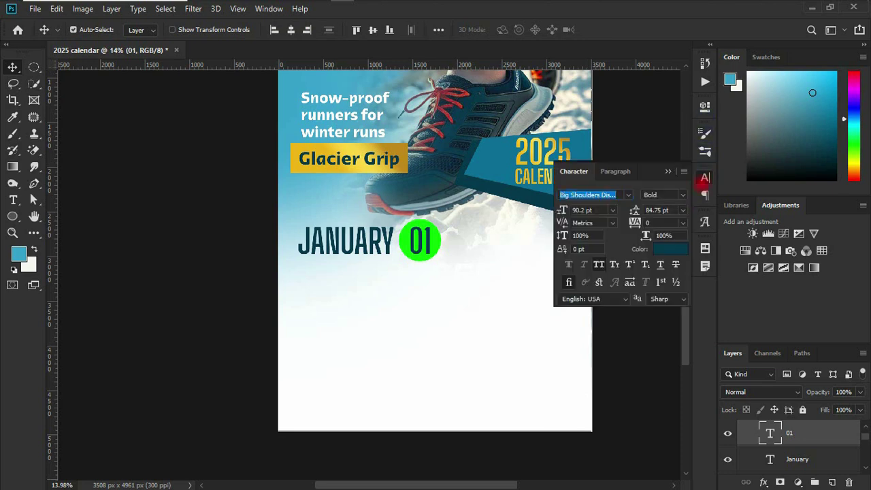
{"action": "left_click", "coordinate": [670, 248]}
{"action": "left_click", "coordinate": [472, 318]}
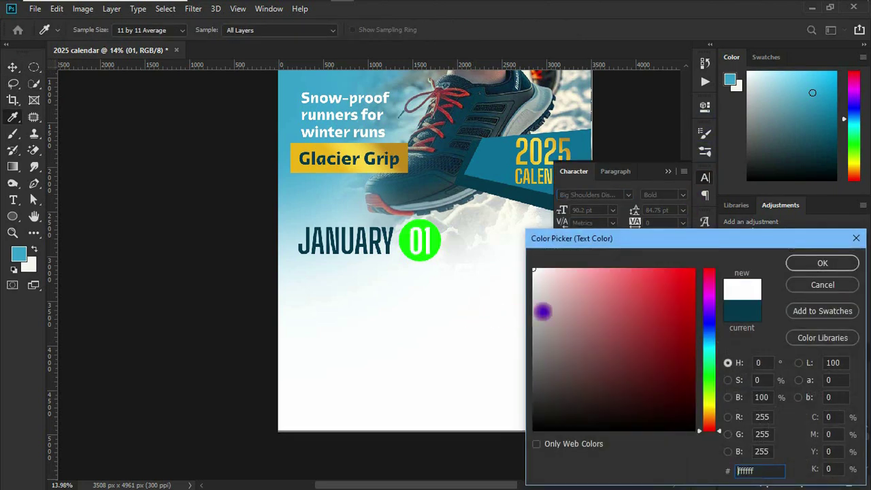
{"action": "left_click", "coordinate": [813, 263]}
{"action": "key", "text": "v"}
{"action": "scroll", "coordinate": [673, 225], "scroll_direction": "up", "scroll_amount": 2}
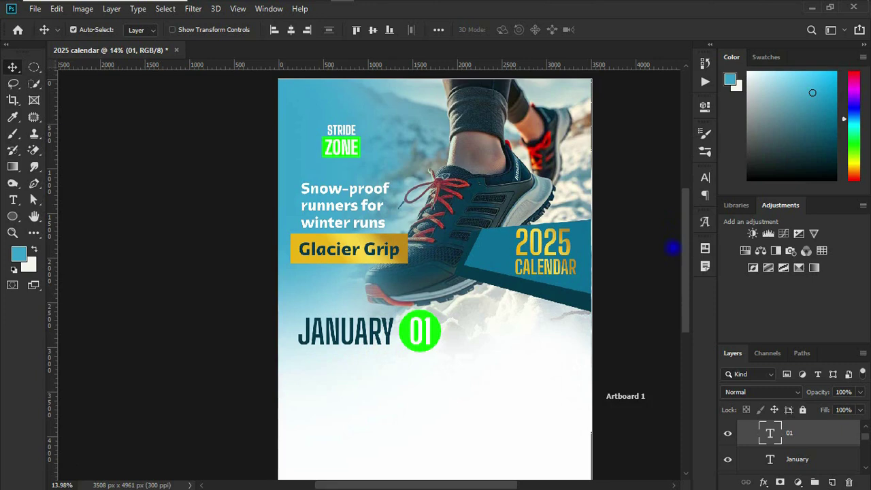
{"action": "scroll", "coordinate": [670, 259], "scroll_direction": "up", "scroll_amount": 1}
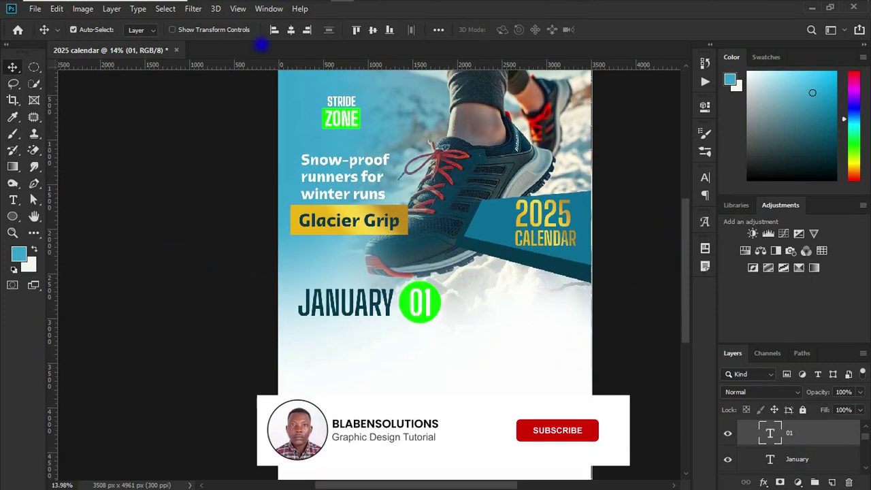
Find 2025-calendar-portrait-format.pdf in File Explorer and open its page in Photoshop at 300 pixels/inch, RGB Color
{"action": "left_click", "coordinate": [248, 9]}
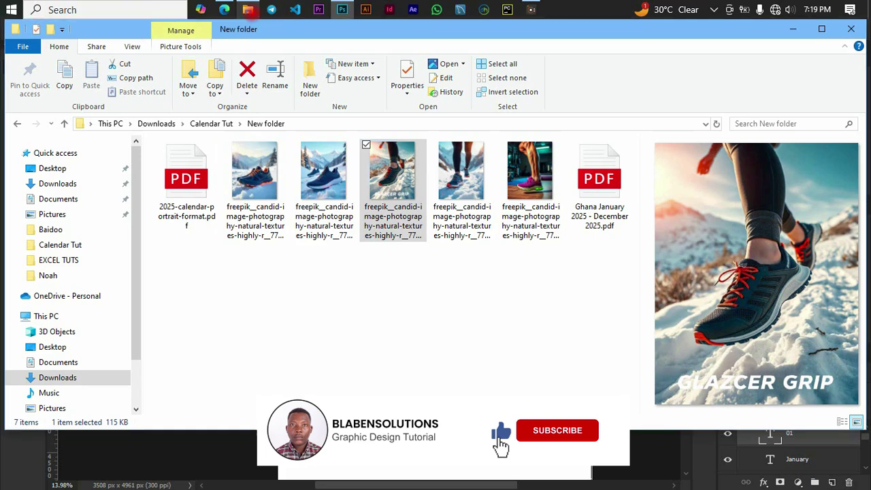
{"action": "left_click", "coordinate": [583, 192]}
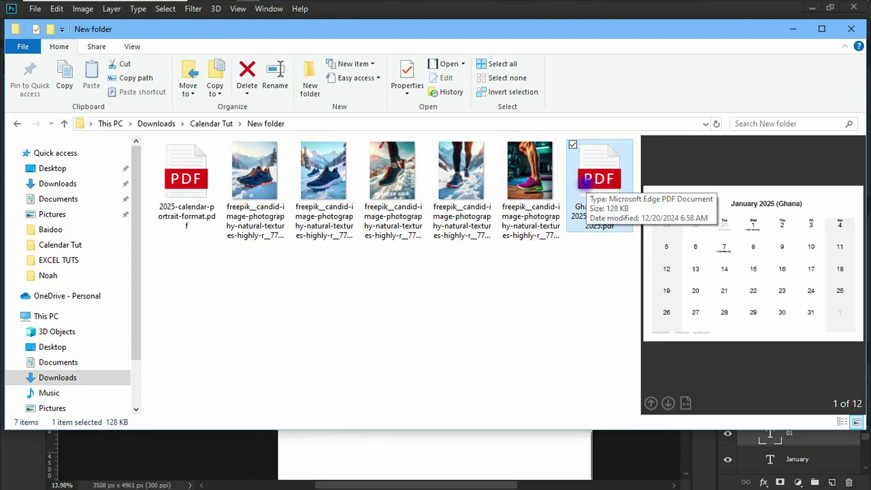
{"action": "left_click", "coordinate": [211, 169]}
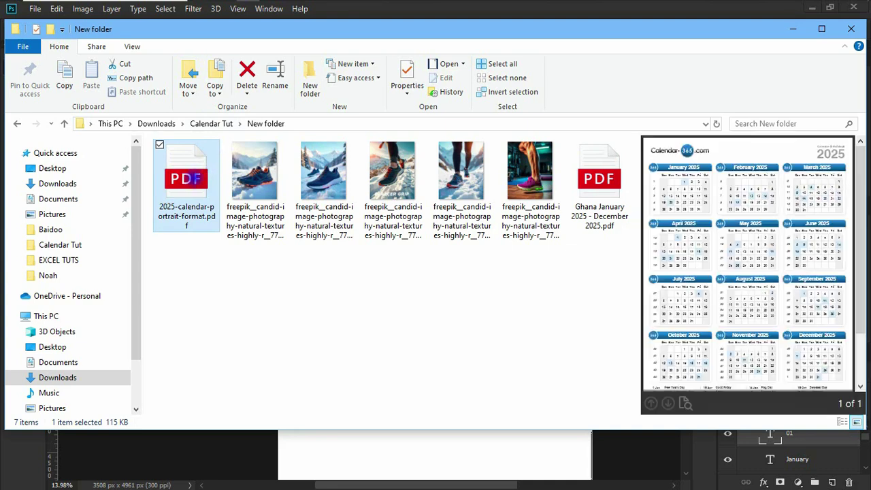
{"action": "left_click_drag", "start_coordinate": [205, 178], "coordinate": [343, 10]}
{"action": "left_click_drag", "start_coordinate": [573, 262], "coordinate": [809, 446]}
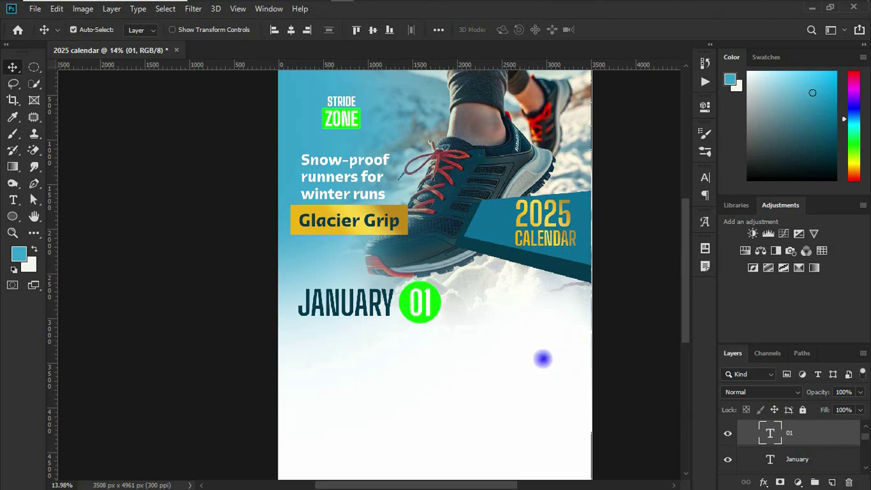
{"action": "left_click_drag", "start_coordinate": [543, 359], "coordinate": [374, 202]}
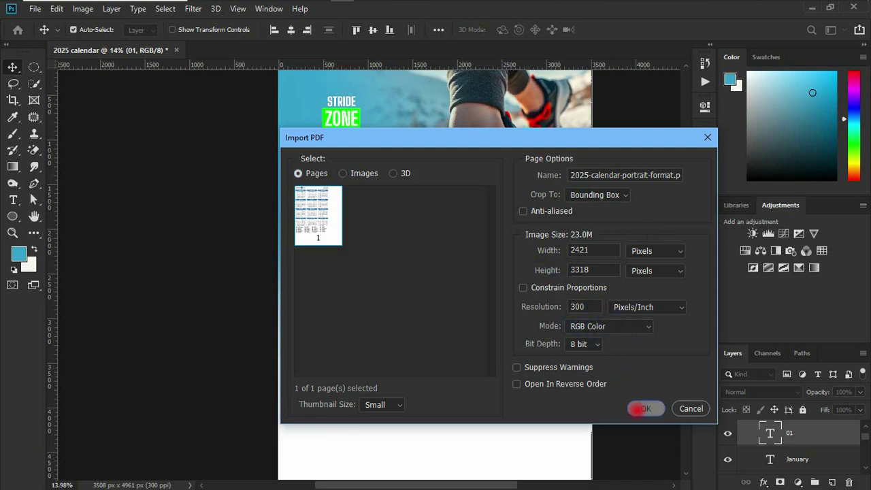
{"action": "left_click", "coordinate": [644, 408]}
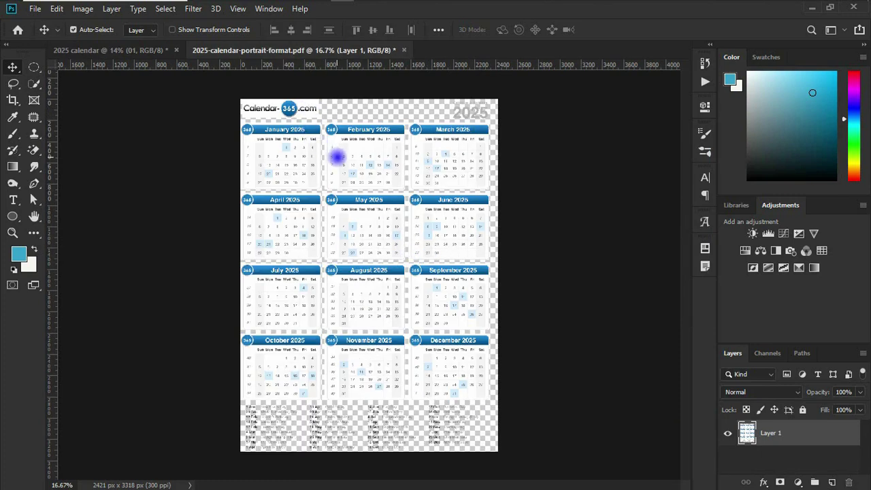
Select the January 2025 block with the Rectangular Marquee tool and copy it to a new layer
{"action": "scroll", "coordinate": [337, 157], "scroll_direction": "up", "scroll_amount": 5}
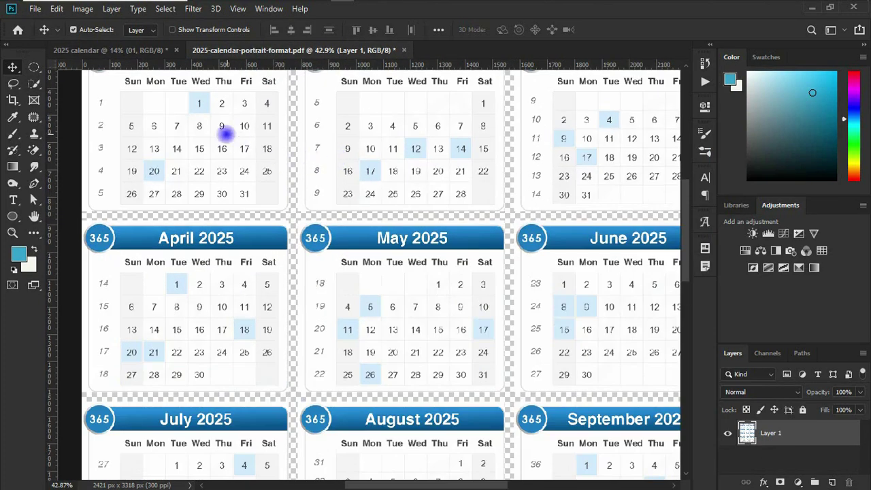
{"action": "left_click_drag", "start_coordinate": [225, 134], "coordinate": [278, 229]}
{"action": "key", "text": "ctrl+r"}
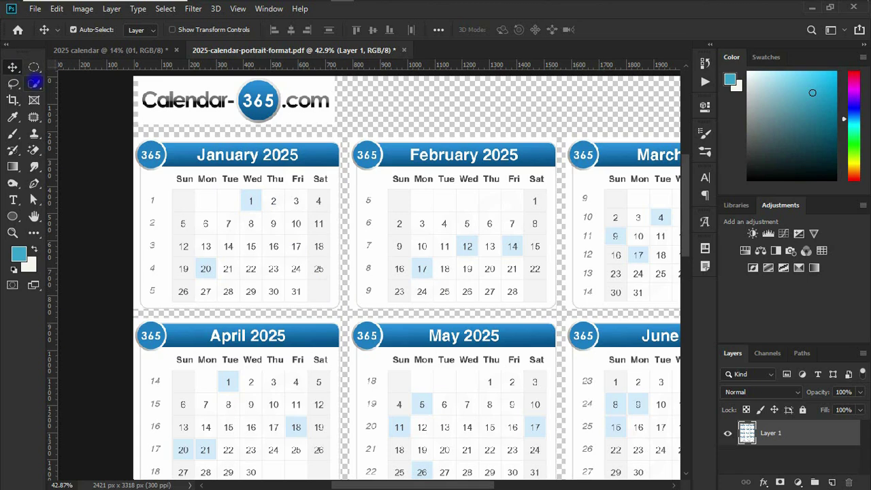
{"action": "left_click", "coordinate": [34, 67]}
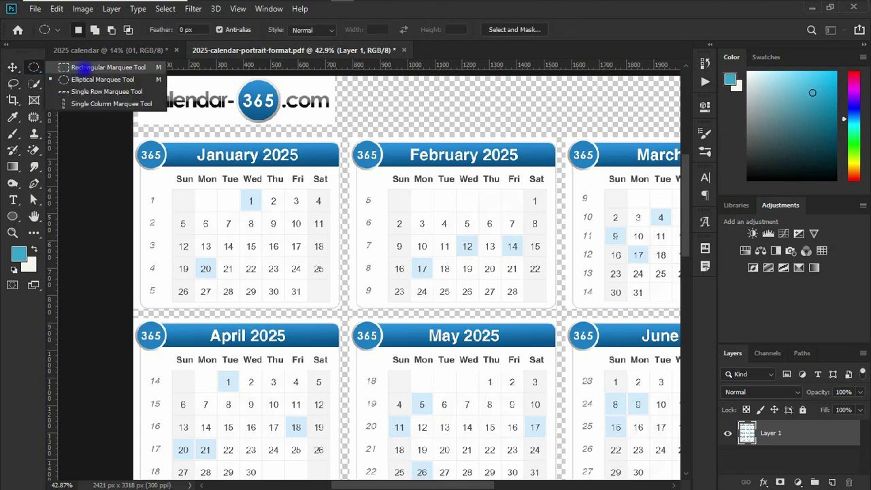
{"action": "left_click", "coordinate": [83, 67]}
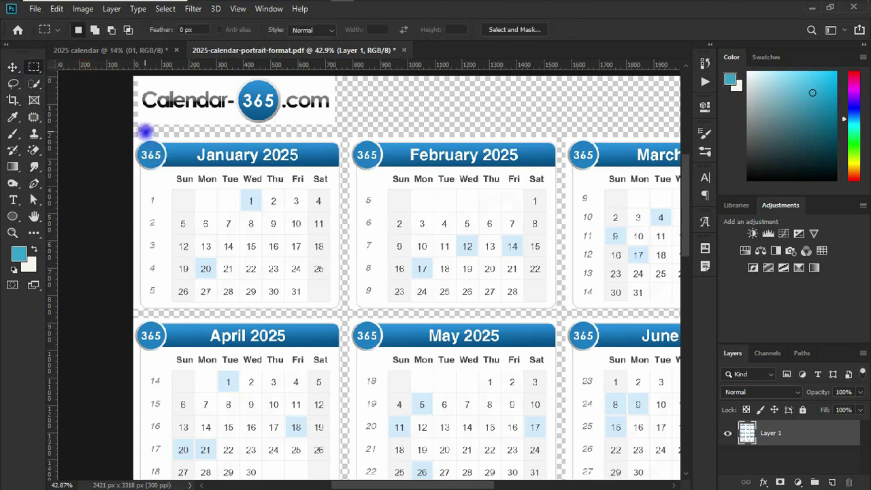
{"action": "right_click", "coordinate": [39, 67]}
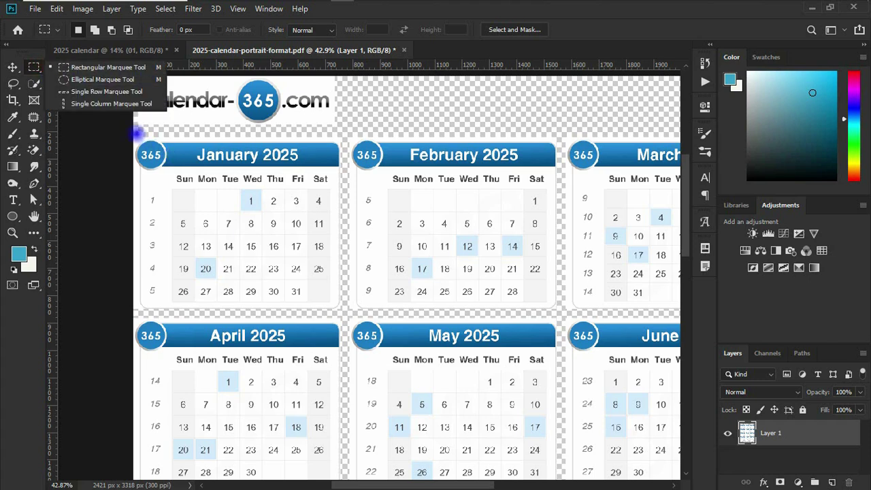
{"action": "left_click_drag", "start_coordinate": [136, 133], "coordinate": [345, 317]}
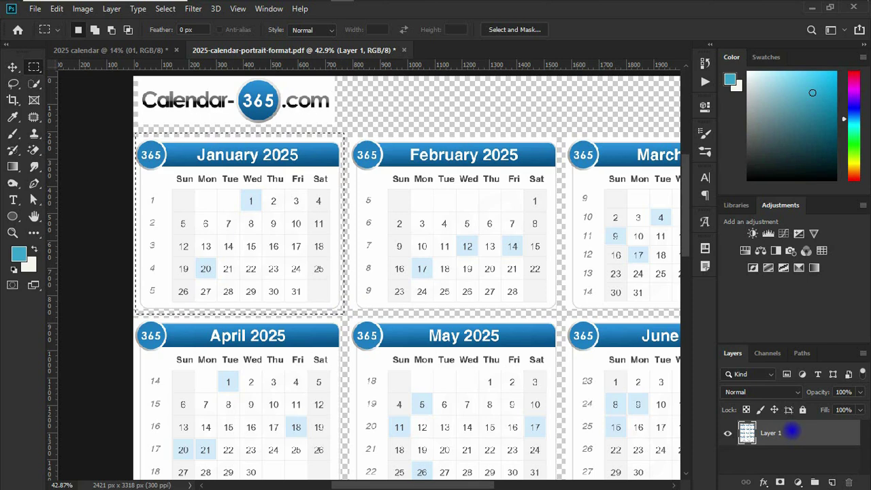
{"action": "key", "text": "ctrl+j"}
{"action": "right_click", "coordinate": [776, 429]}
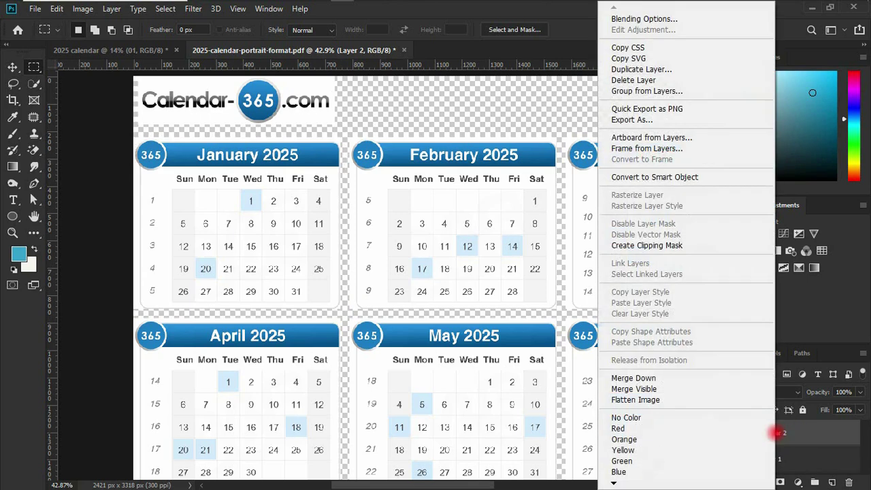
{"action": "left_click", "coordinate": [792, 433]}
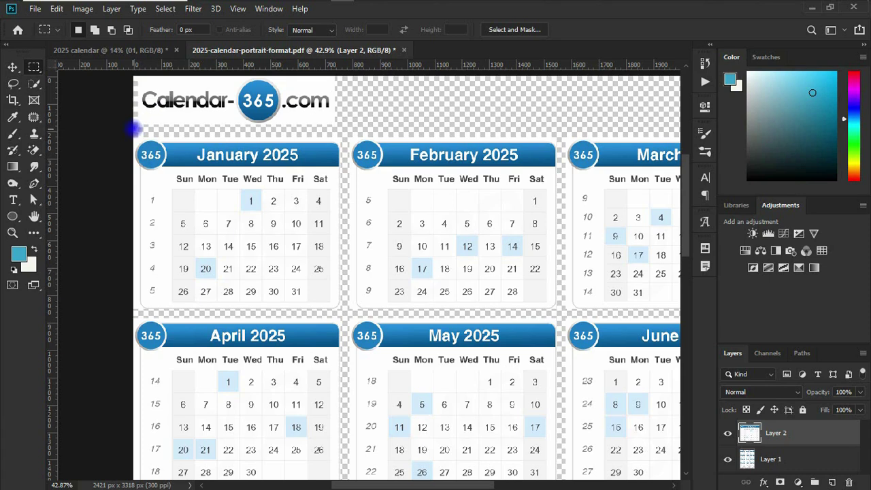
Hide the full-year calendar layer and delete the blue January 2025 header strip from the copied block, leaving nothing selected
{"action": "left_click", "coordinate": [728, 458]}
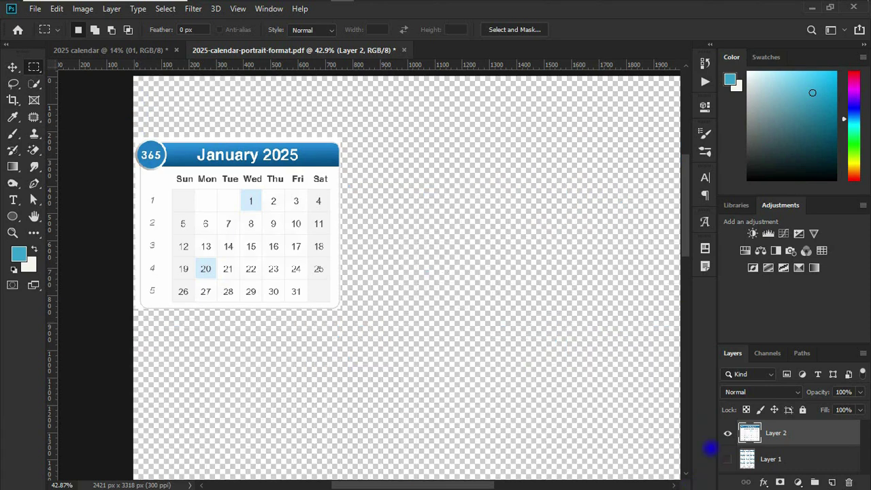
{"action": "left_click_drag", "start_coordinate": [134, 125], "coordinate": [353, 173]}
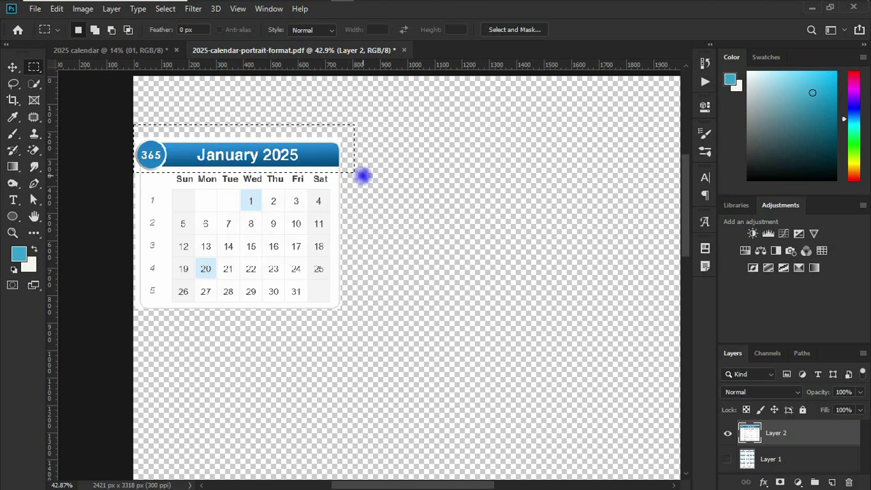
{"action": "key", "text": "Delete"}
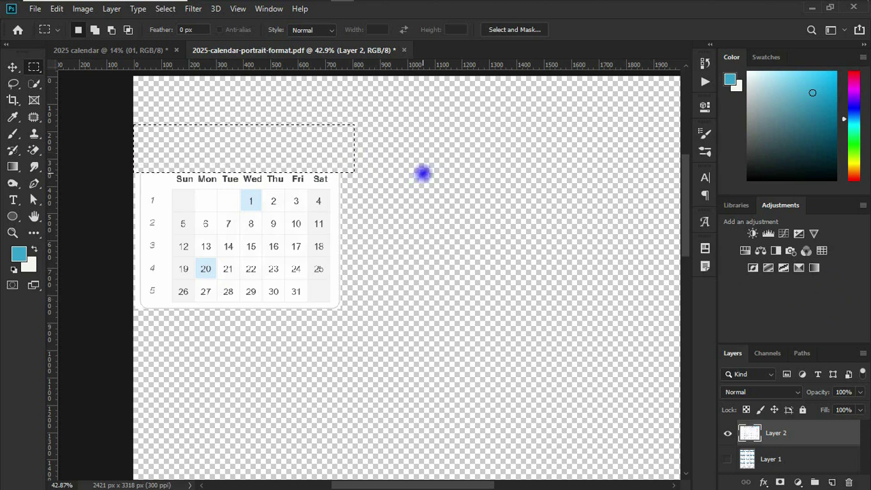
{"action": "key", "text": "ctrl+d"}
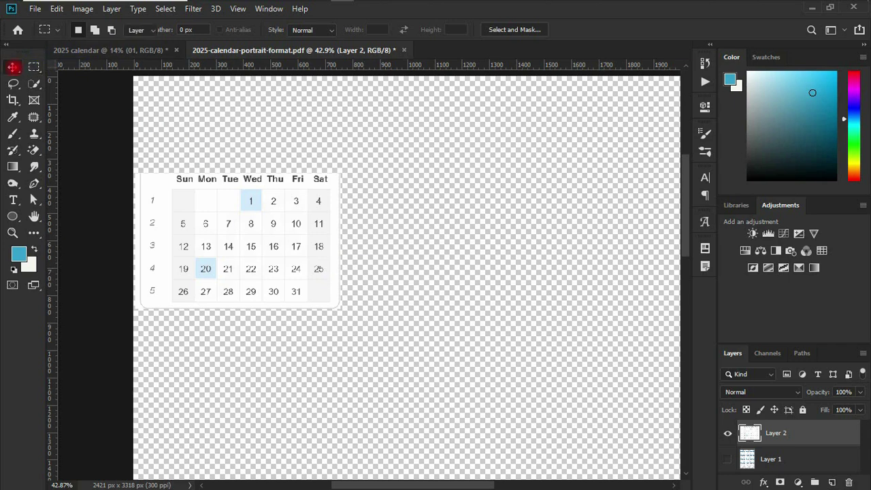
Convert the January grid layer to a smart object and move it into the 2025 calendar document
{"action": "left_click", "coordinate": [12, 67]}
{"action": "right_click", "coordinate": [791, 433]}
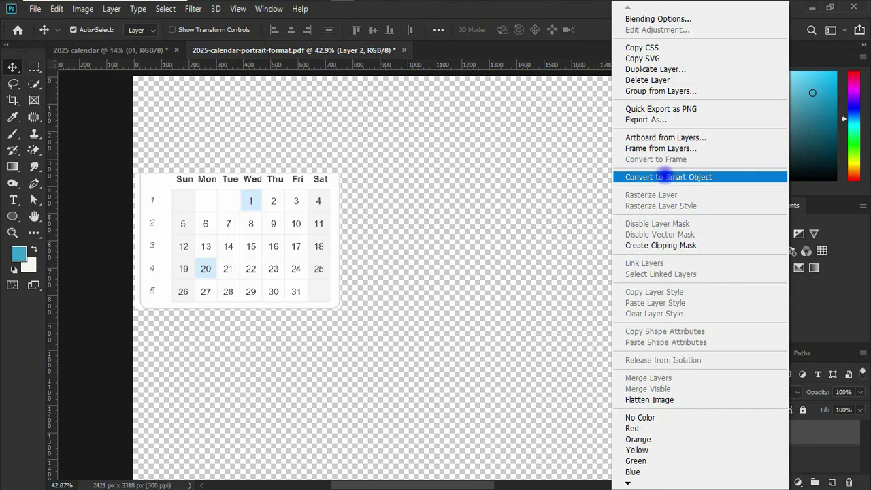
{"action": "left_click", "coordinate": [664, 177]}
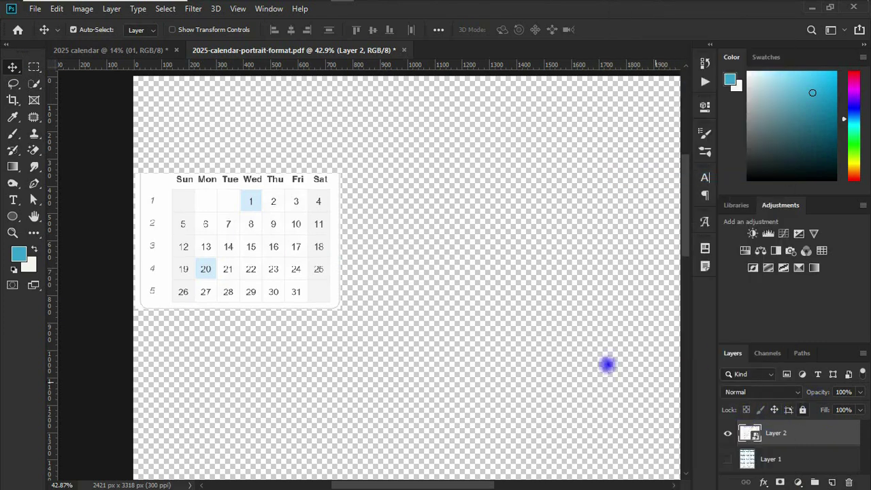
{"action": "left_click_drag", "start_coordinate": [269, 231], "coordinate": [383, 374]}
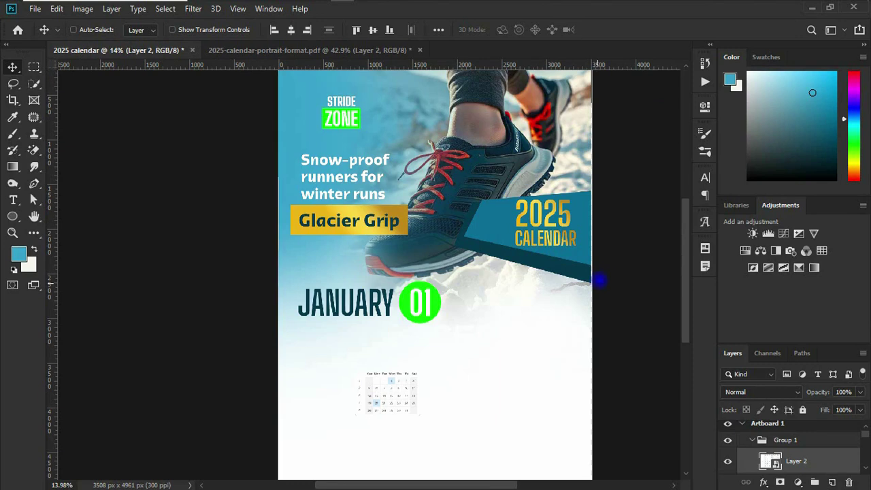
Enlarge the January grid to about half the page width and place it just below the JANUARY heading
{"action": "key", "text": "ctrl+t"}
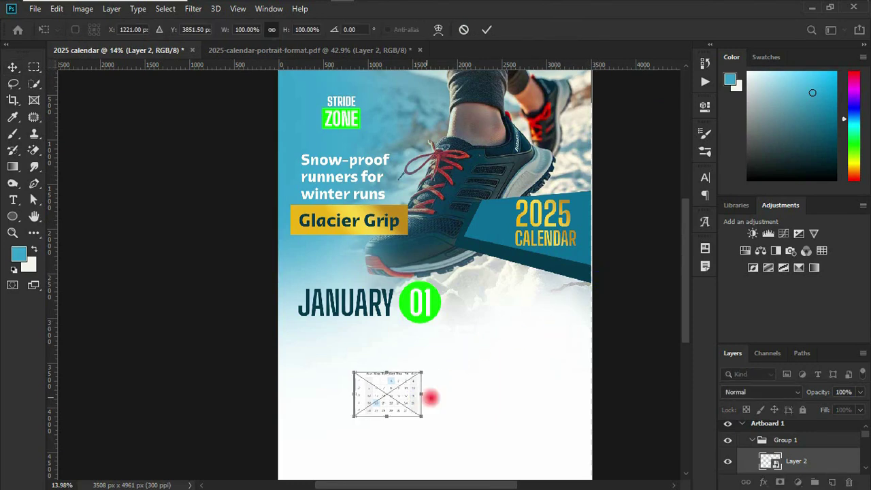
{"action": "left_click_drag", "start_coordinate": [431, 398], "coordinate": [483, 394]}
{"action": "key", "text": "Return"}
{"action": "scroll", "coordinate": [449, 326], "scroll_direction": "down", "scroll_amount": 2}
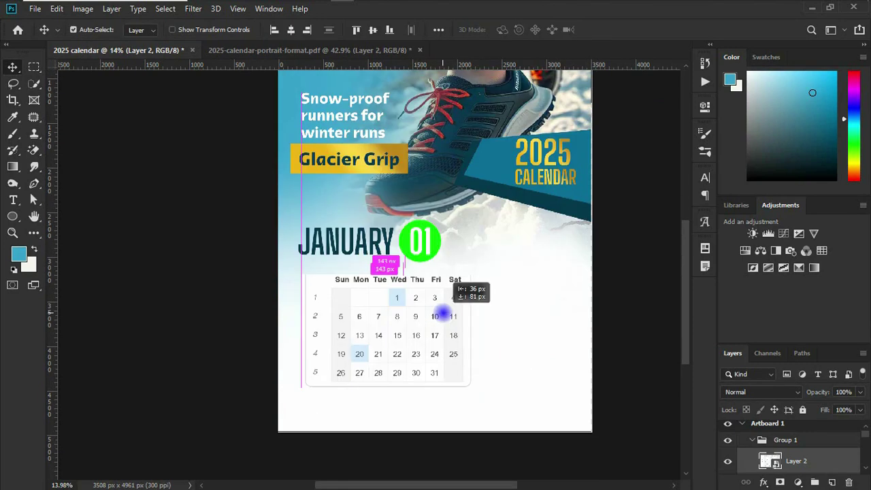
{"action": "left_click_drag", "start_coordinate": [442, 313], "coordinate": [438, 315]}
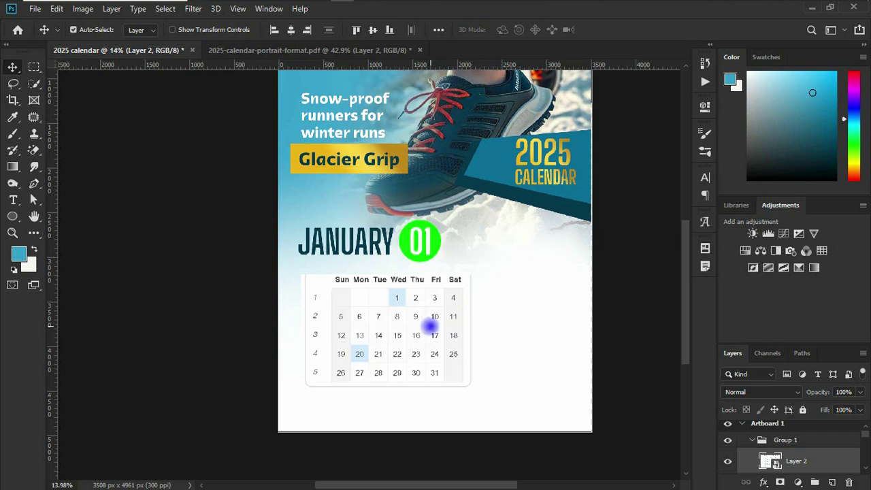
Nudge the January grid left so its edge lines up with the JANUARY heading
{"action": "key", "text": "shift+Left"}
{"action": "key", "text": "shift+Left"}
{"action": "key", "text": "shift+Left"}
{"action": "key", "text": "shift+Left"}
{"action": "key", "text": "shift+Left"}
{"action": "key", "text": "shift+Left"}
{"action": "key", "text": "shift+Left"}
{"action": "key", "text": "shift+Left"}
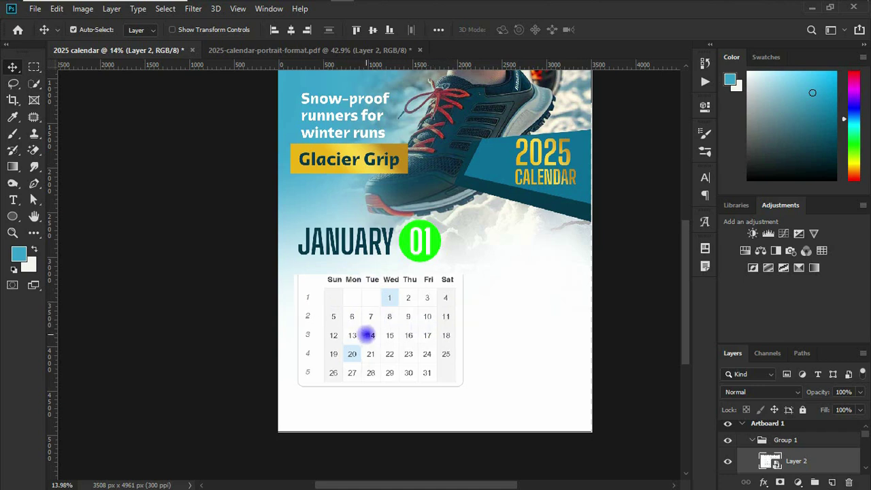
{"action": "mouse_move", "coordinate": [247, 6]}
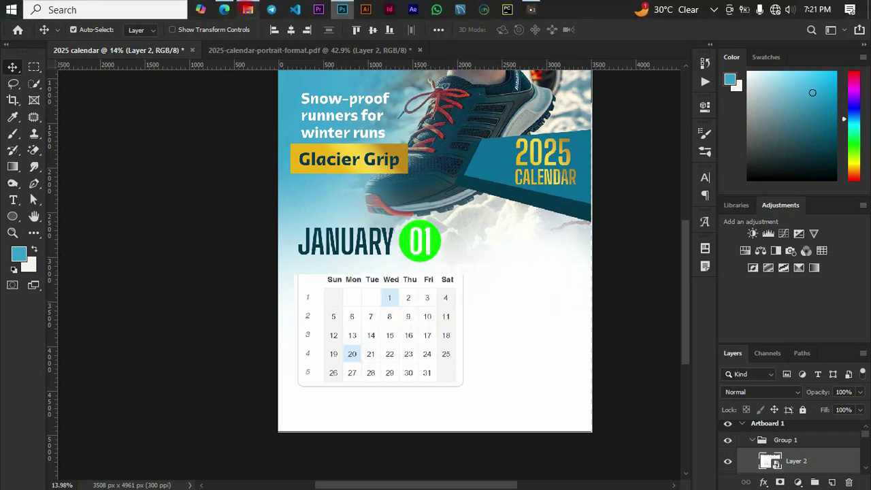
Bring the photo of the blue shoes with orange laces from the image folder into the 2025 calendar document
{"action": "left_click", "coordinate": [247, 9]}
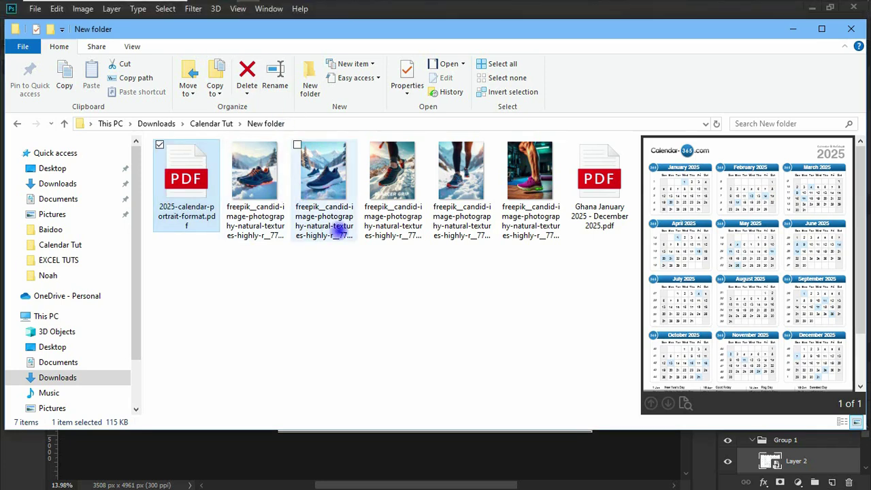
{"action": "left_click", "coordinate": [248, 185]}
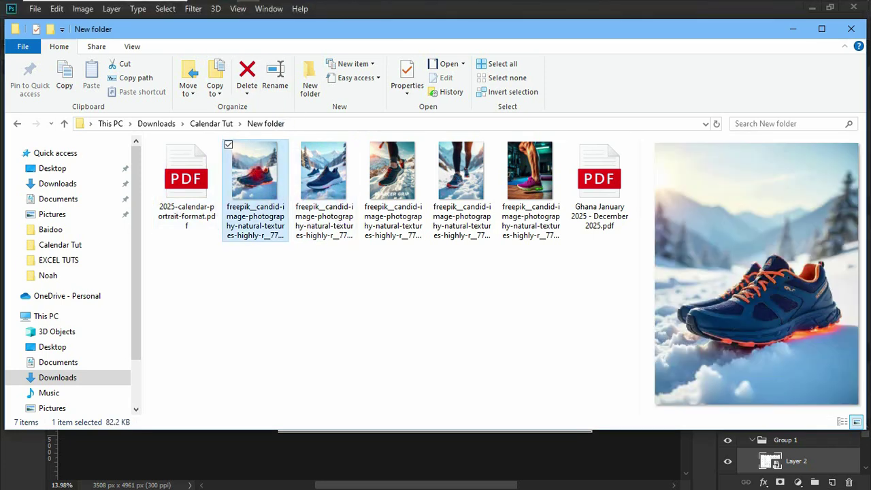
{"action": "left_click", "coordinate": [342, 3]}
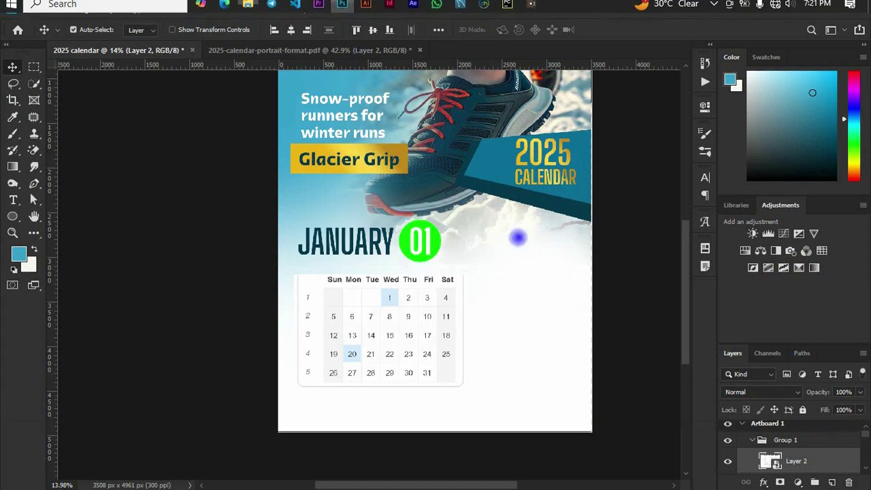
{"action": "left_click_drag", "start_coordinate": [517, 238], "coordinate": [533, 336]}
Scale the placed shoe photo to 53.49% and position it beside the January date grid, running off the page's right edge
{"action": "left_click_drag", "start_coordinate": [502, 311], "coordinate": [575, 364]}
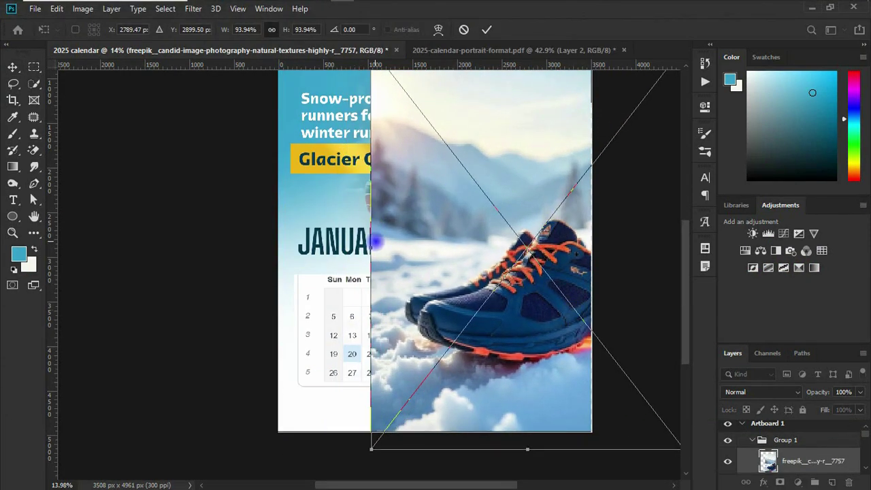
{"action": "left_click_drag", "start_coordinate": [375, 241], "coordinate": [495, 238]}
{"action": "left_click_drag", "start_coordinate": [549, 249], "coordinate": [517, 303]}
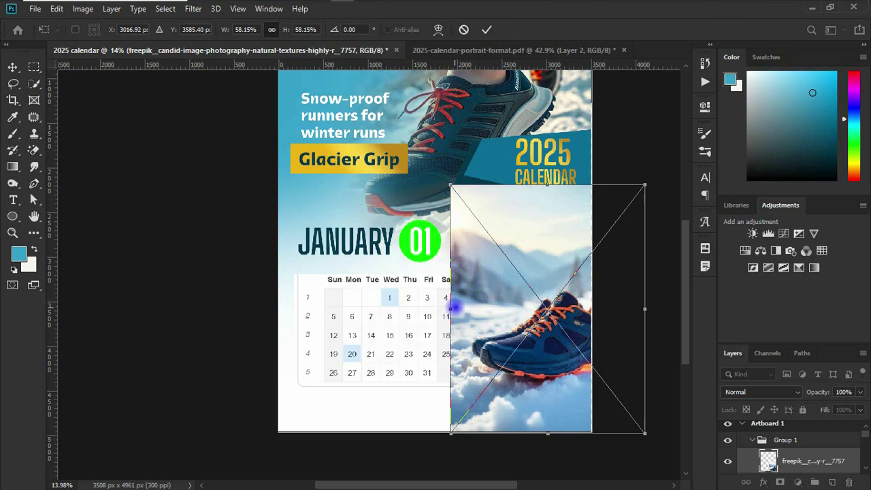
{"action": "left_click_drag", "start_coordinate": [452, 307], "coordinate": [469, 300]}
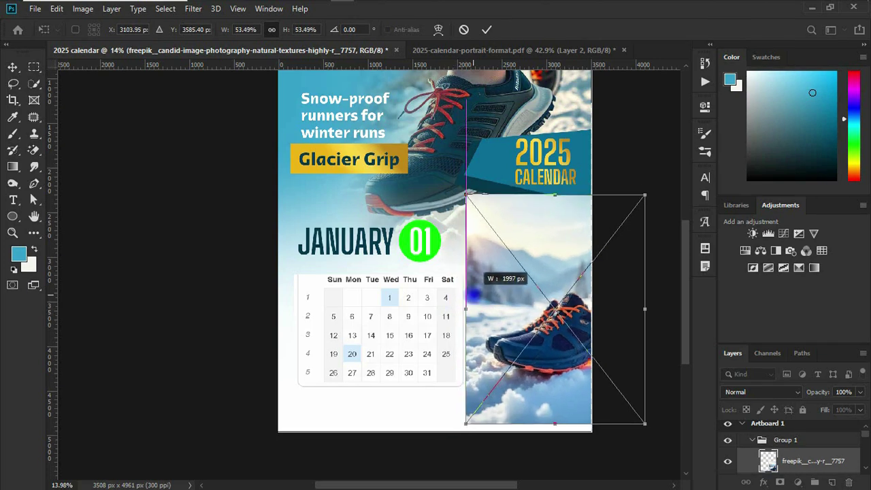
{"action": "mouse_move", "coordinate": [534, 325]}
{"action": "left_mouse_down"}
{"action": "mouse_move", "coordinate": [538, 306]}
{"action": "mouse_move", "coordinate": [526, 314]}
{"action": "left_mouse_up"}
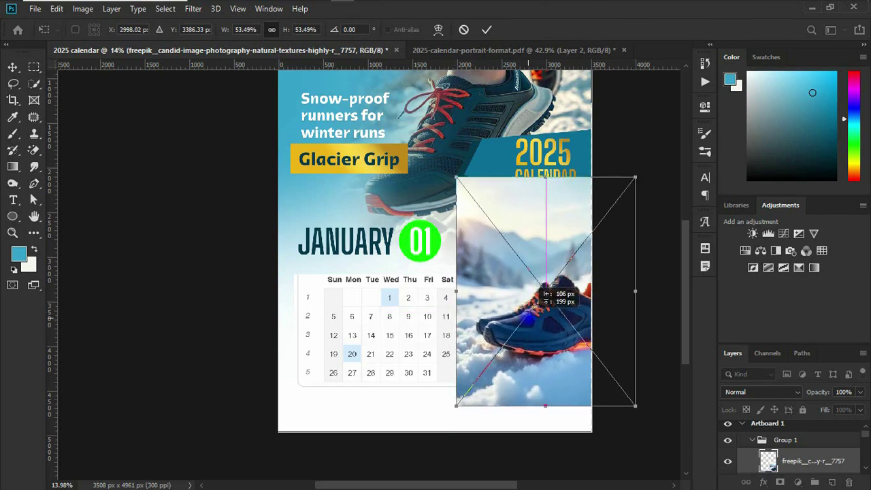
{"action": "key", "text": "Return"}
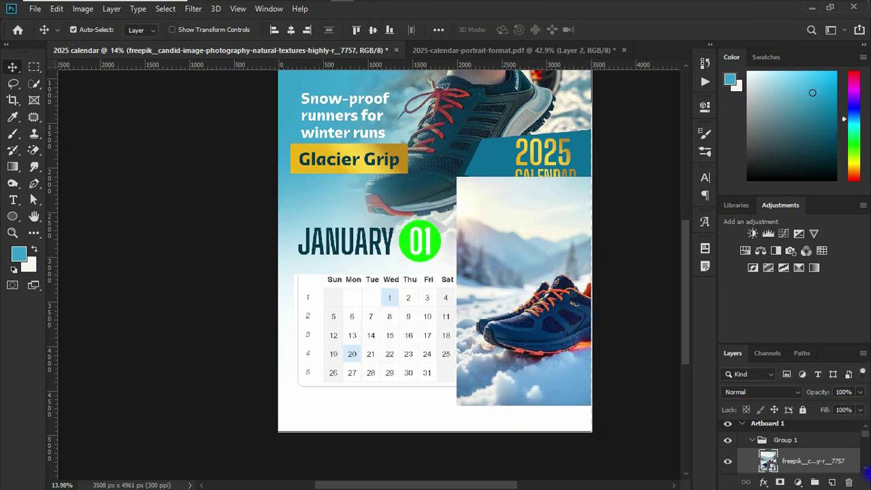
Stack the blue shoe photo beneath the 2025 banner and date grid, just above the main shoe photo, and adjust its position slightly
{"action": "mouse_move", "coordinate": [795, 462]}
{"action": "left_mouse_down"}
{"action": "mouse_move", "coordinate": [791, 476]}
{"action": "mouse_move", "coordinate": [790, 415]}
{"action": "mouse_move", "coordinate": [793, 457]}
{"action": "mouse_move", "coordinate": [795, 417]}
{"action": "mouse_move", "coordinate": [777, 481]}
{"action": "mouse_move", "coordinate": [793, 462]}
{"action": "mouse_move", "coordinate": [787, 442]}
{"action": "mouse_move", "coordinate": [785, 457]}
{"action": "mouse_move", "coordinate": [801, 448]}
{"action": "left_mouse_up"}
{"action": "mouse_move", "coordinate": [536, 269]}
{"action": "left_mouse_down"}
{"action": "mouse_move", "coordinate": [535, 288]}
{"action": "mouse_move", "coordinate": [537, 277]}
{"action": "mouse_move", "coordinate": [527, 273]}
{"action": "left_mouse_up"}
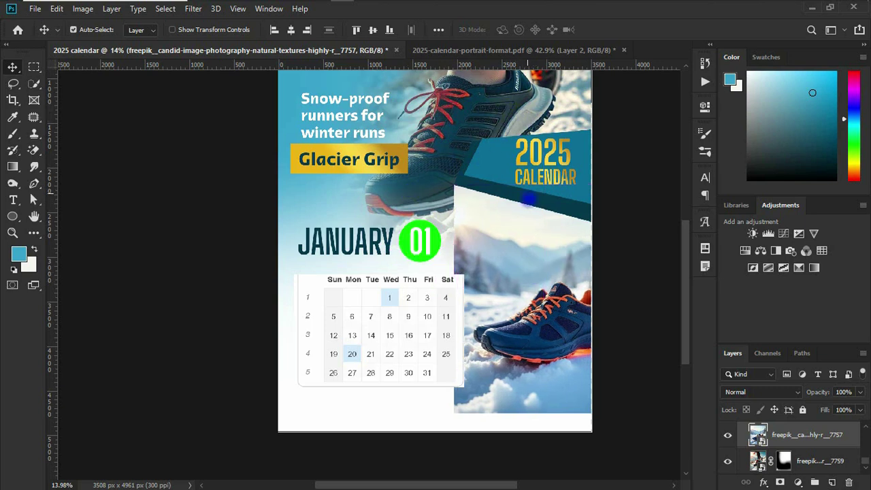
Mask the blue shoe photo with a soft 1700 px black brush along its bottom, top and left edges, and nudge it up slightly
{"action": "left_click", "coordinate": [780, 482]}
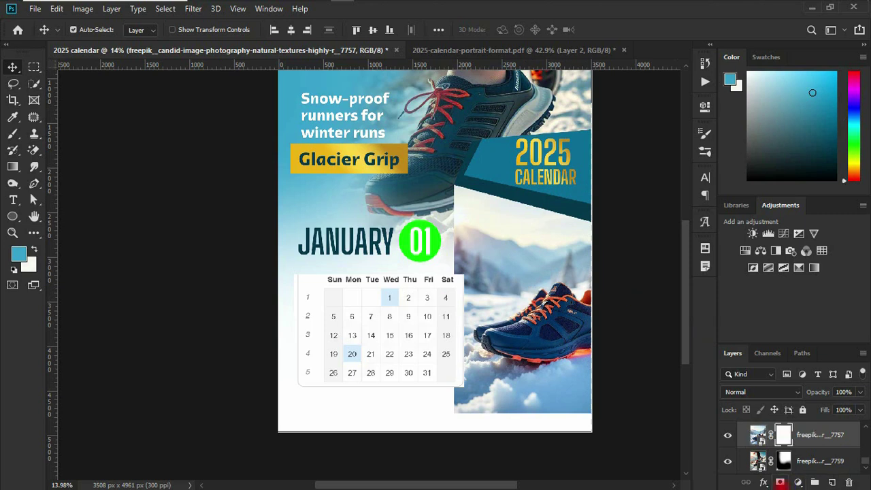
{"action": "left_click", "coordinate": [12, 133]}
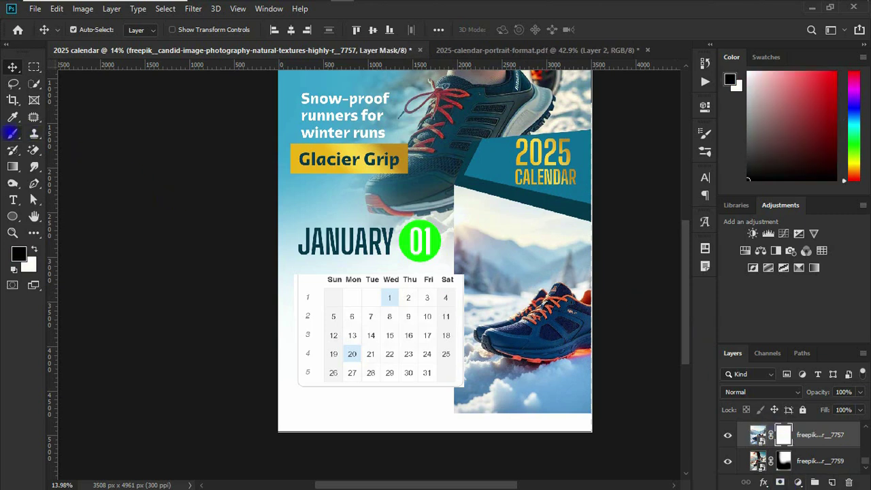
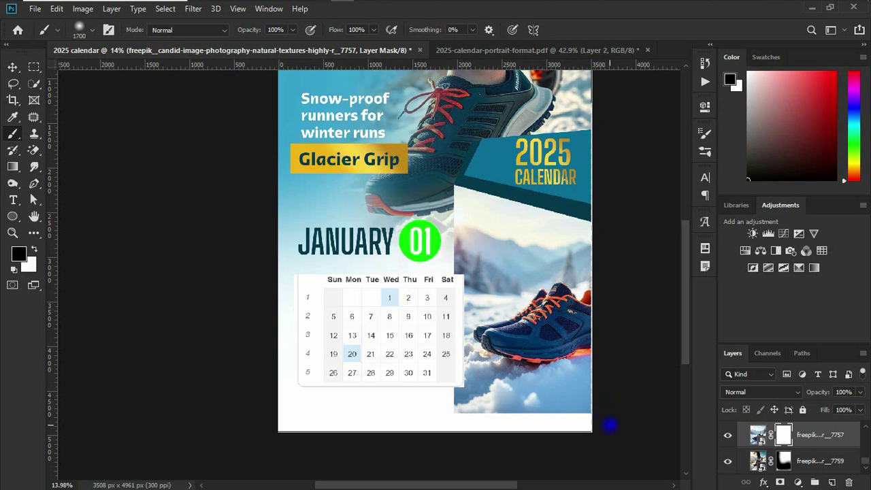
{"action": "mouse_move", "coordinate": [620, 423]}
{"action": "left_mouse_down"}
{"action": "mouse_move", "coordinate": [445, 451]}
{"action": "mouse_move", "coordinate": [535, 457]}
{"action": "left_mouse_up"}
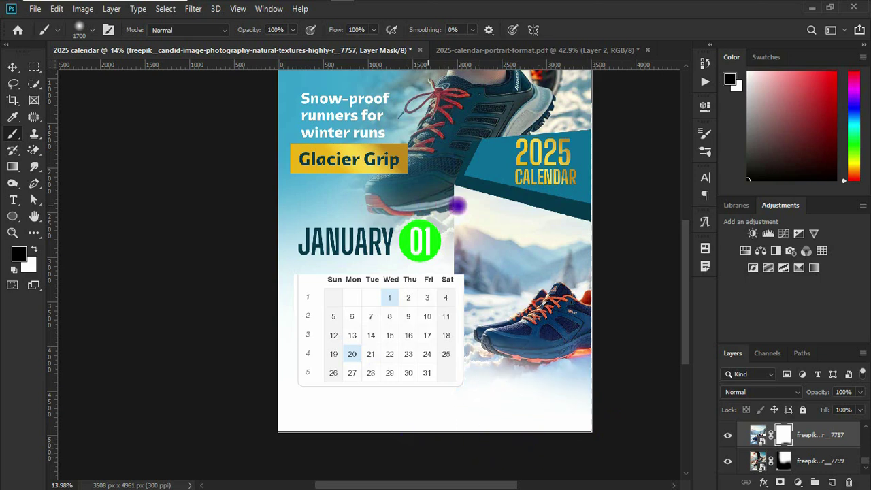
{"action": "mouse_move", "coordinate": [459, 207]}
{"action": "left_mouse_down"}
{"action": "mouse_move", "coordinate": [592, 197]}
{"action": "mouse_move", "coordinate": [476, 174]}
{"action": "left_mouse_up"}
{"action": "mouse_move", "coordinate": [421, 201]}
{"action": "left_mouse_down"}
{"action": "mouse_move", "coordinate": [402, 336]}
{"action": "mouse_move", "coordinate": [417, 389]}
{"action": "left_mouse_up"}
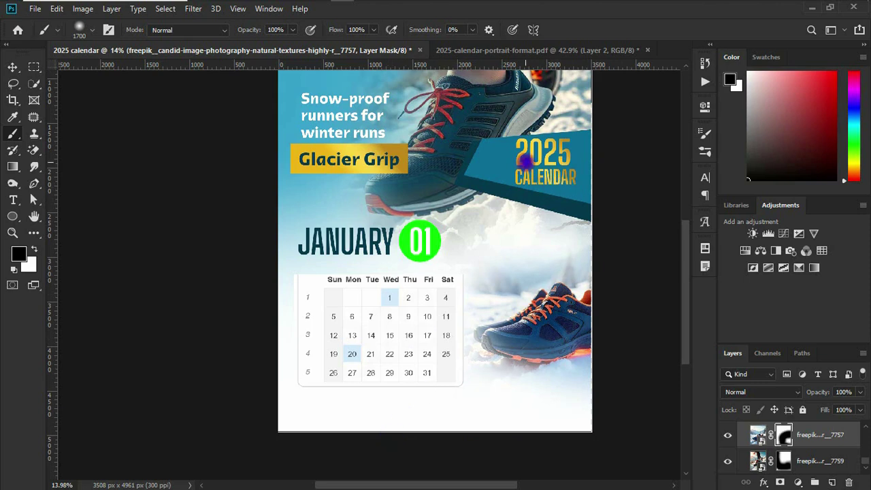
{"action": "left_click", "coordinate": [14, 66]}
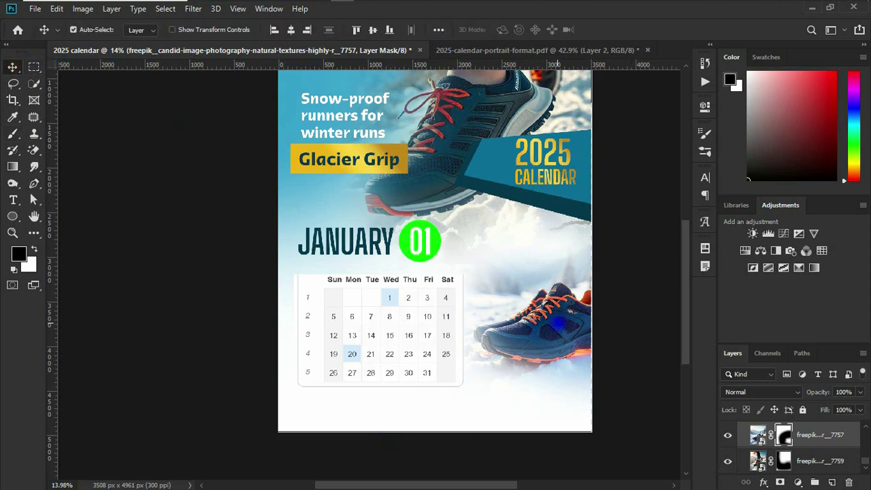
{"action": "mouse_move", "coordinate": [555, 324]}
{"action": "left_mouse_down"}
{"action": "mouse_move", "coordinate": [578, 286]}
{"action": "mouse_move", "coordinate": [562, 311]}
{"action": "left_mouse_up"}
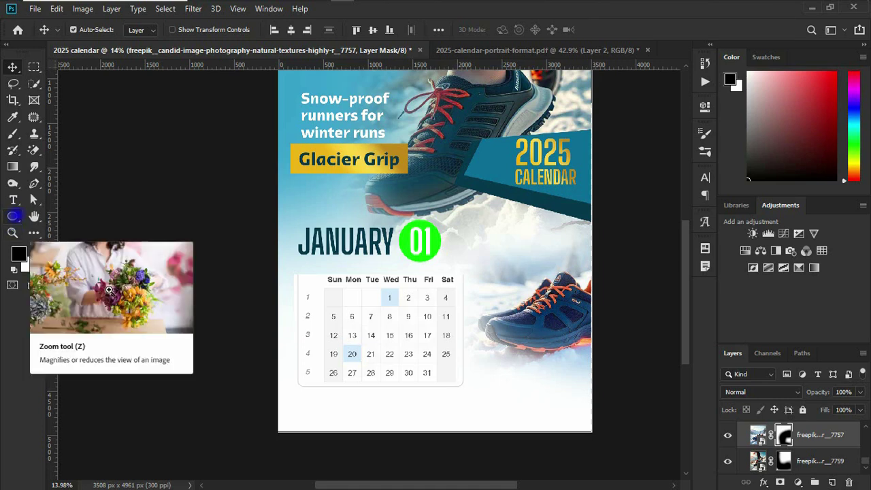
Draw a blue rectangle of about 4403 × 444 px without a stroke and place it across the full width of the page's bottom edge
{"action": "left_click_drag", "start_coordinate": [13, 216], "coordinate": [45, 213]}
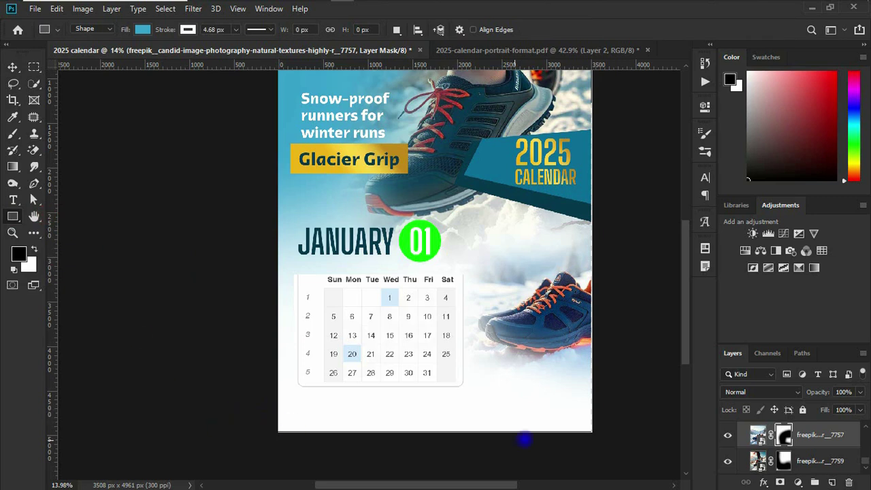
{"action": "left_click_drag", "start_coordinate": [279, 409], "coordinate": [475, 426]}
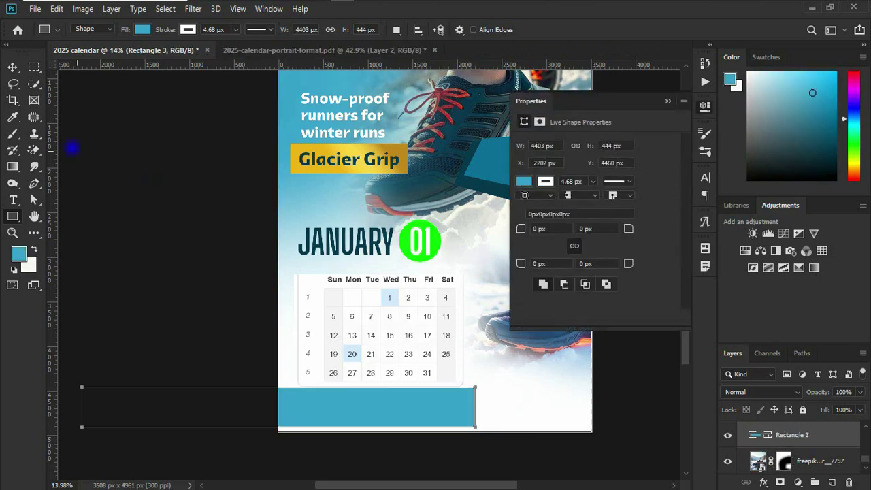
{"action": "left_click", "coordinate": [546, 181]}
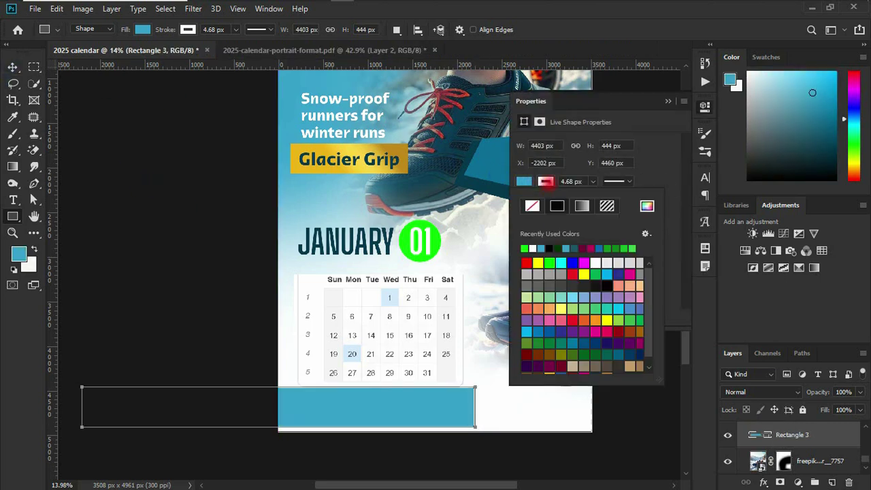
{"action": "left_click", "coordinate": [532, 207]}
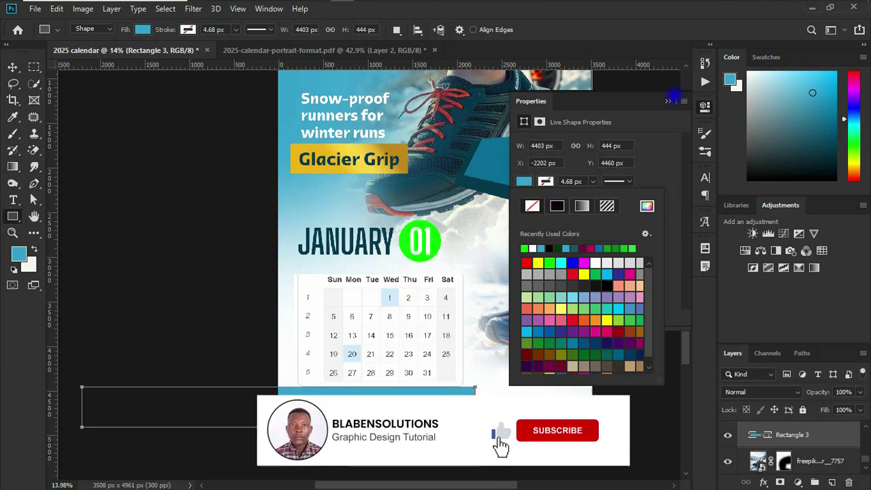
{"action": "left_click", "coordinate": [669, 100]}
{"action": "left_click", "coordinate": [667, 101]}
{"action": "key", "text": "v"}
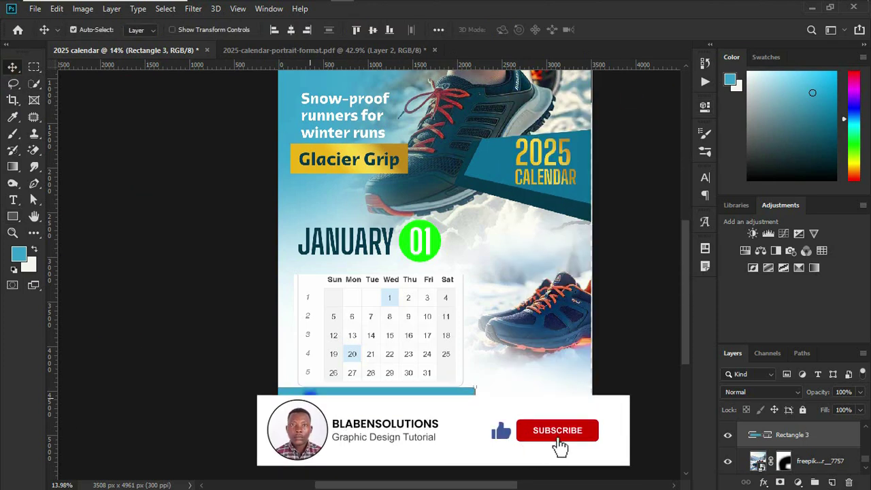
{"action": "left_click_drag", "start_coordinate": [352, 396], "coordinate": [491, 413]}
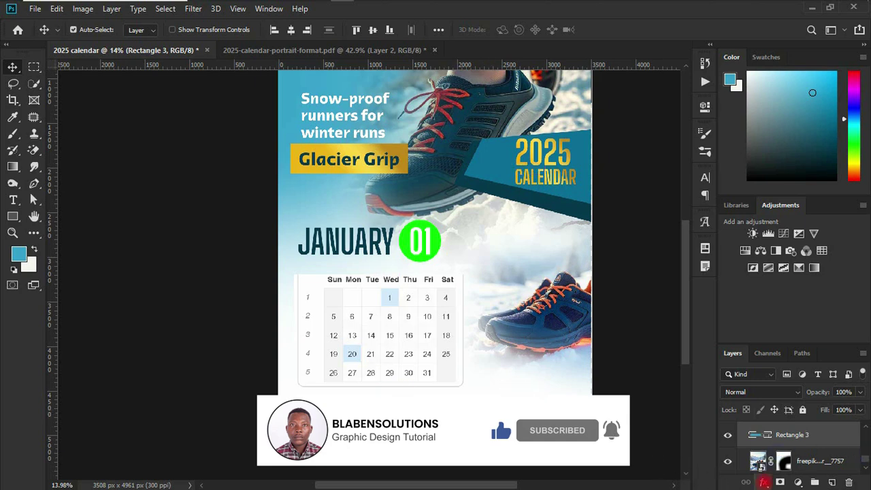
Apply the gold Gradient Overlay to the footer rectangle and lower it about 77 px to make the visible strip slimmer
{"action": "left_click", "coordinate": [764, 482]}
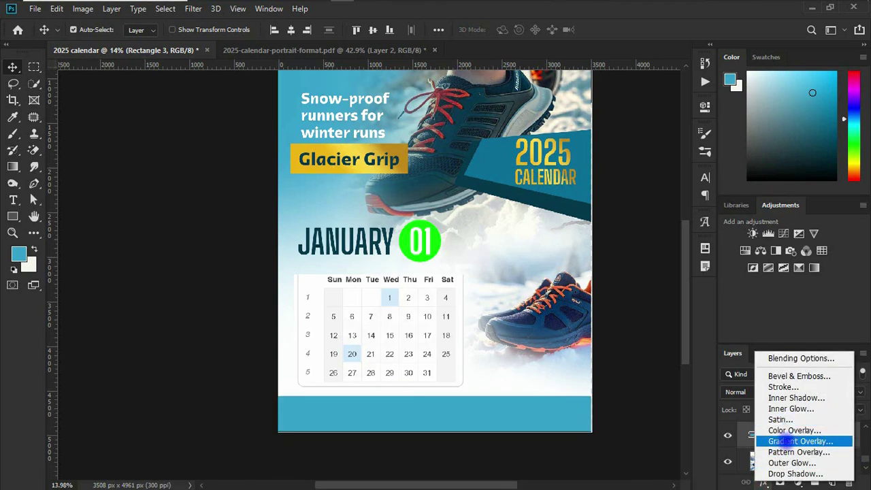
{"action": "left_click", "coordinate": [781, 441]}
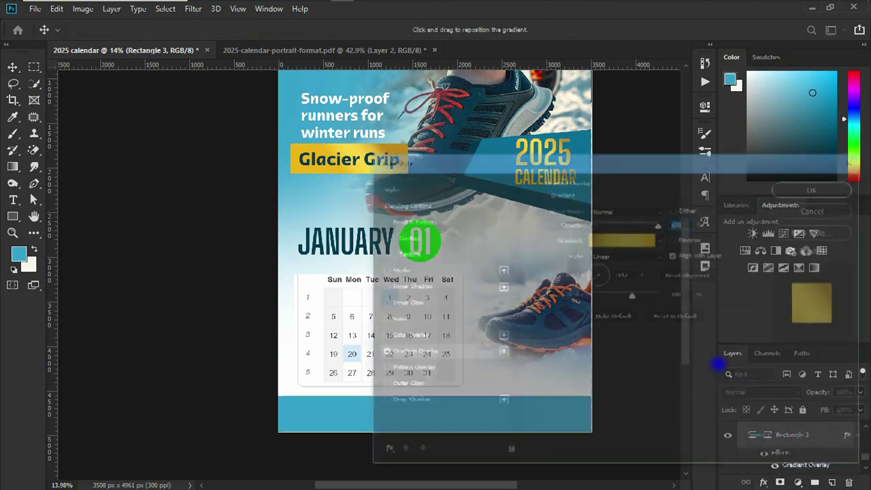
{"action": "left_click", "coordinate": [817, 187]}
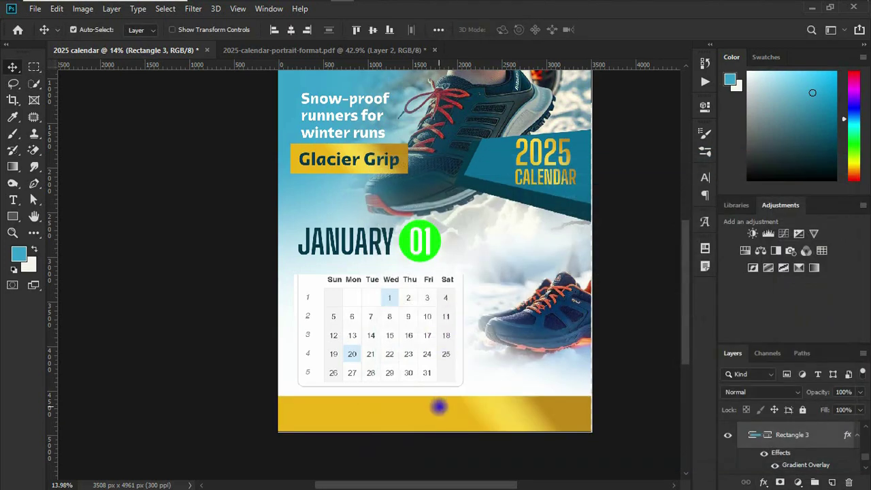
{"action": "left_click_drag", "start_coordinate": [439, 409], "coordinate": [438, 415]}
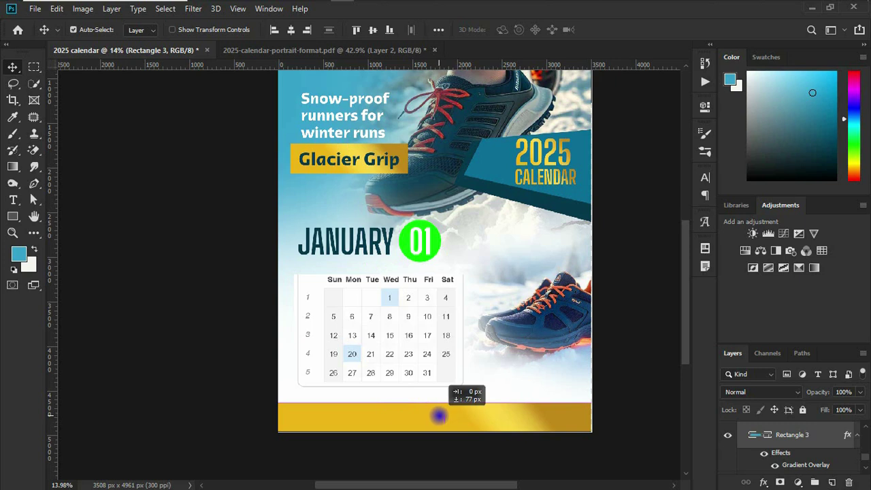
{"action": "left_click_drag", "start_coordinate": [439, 415], "coordinate": [439, 413]}
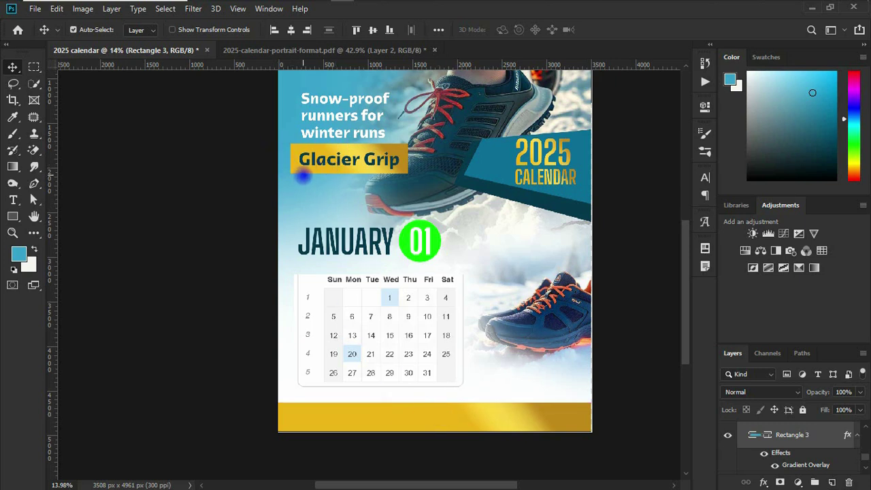
Switch to the ChatGPT conversation in the browser and look through it for StrideZone's contact details
{"action": "left_click", "coordinate": [225, 4]}
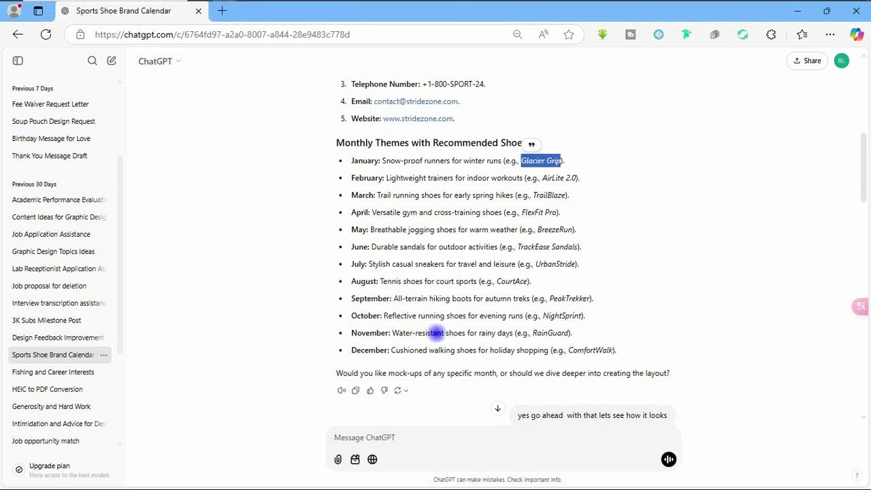
{"action": "scroll", "coordinate": [436, 333], "scroll_direction": "down", "scroll_amount": 6}
{"action": "scroll", "coordinate": [433, 309], "scroll_direction": "up", "scroll_amount": 10}
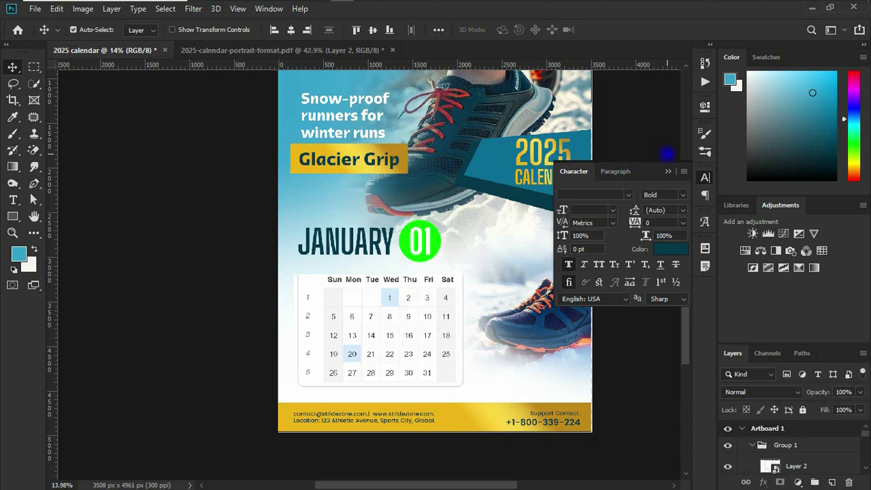
Collapse Artboard 1 in the layer list and rename it January
{"action": "left_click", "coordinate": [667, 171]}
{"action": "left_click_drag", "start_coordinate": [685, 272], "coordinate": [685, 249]}
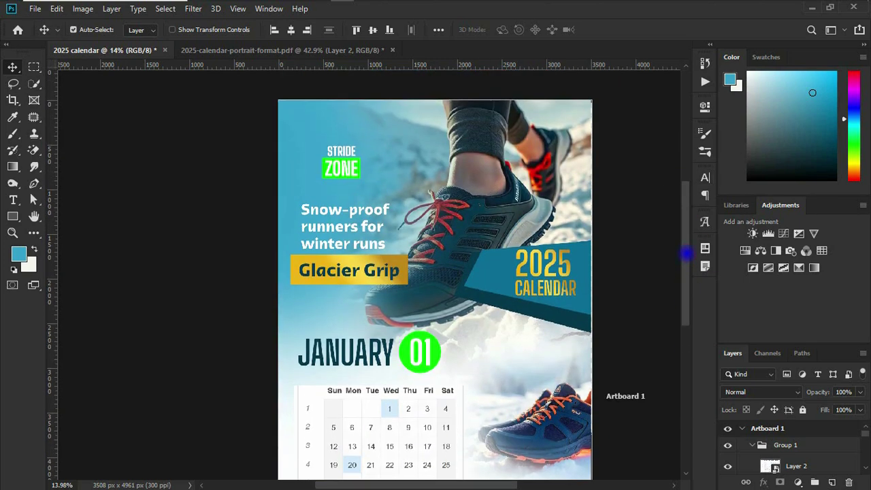
{"action": "scroll", "coordinate": [467, 211], "scroll_direction": "down", "scroll_amount": 2}
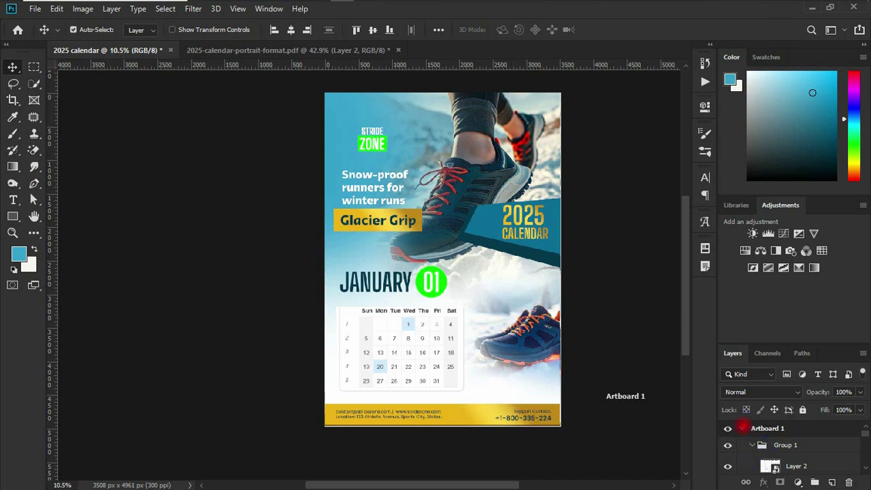
{"action": "left_click", "coordinate": [741, 427]}
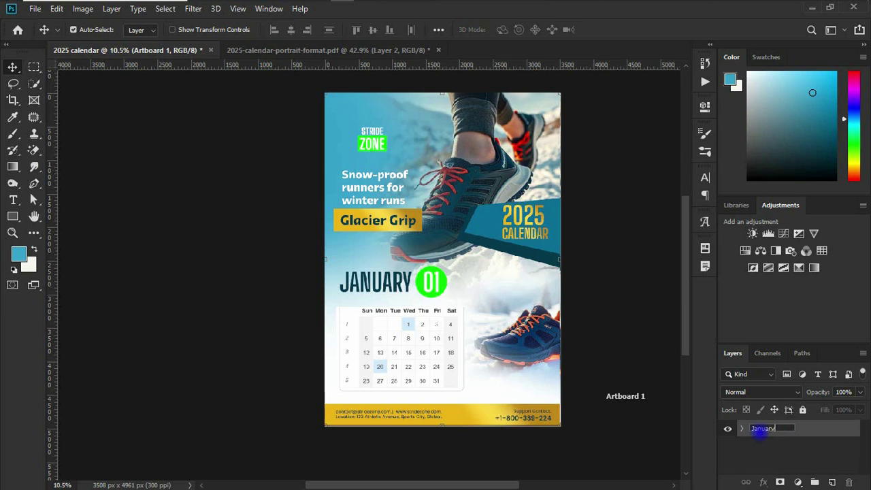
{"action": "key", "text": "Return"}
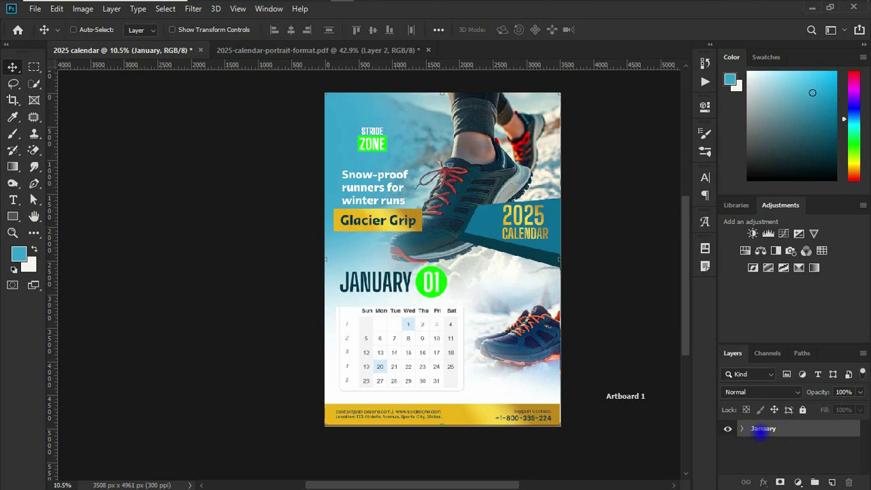
Duplicate the January artboard and name the copy February
{"action": "key", "text": "ctrl+j"}
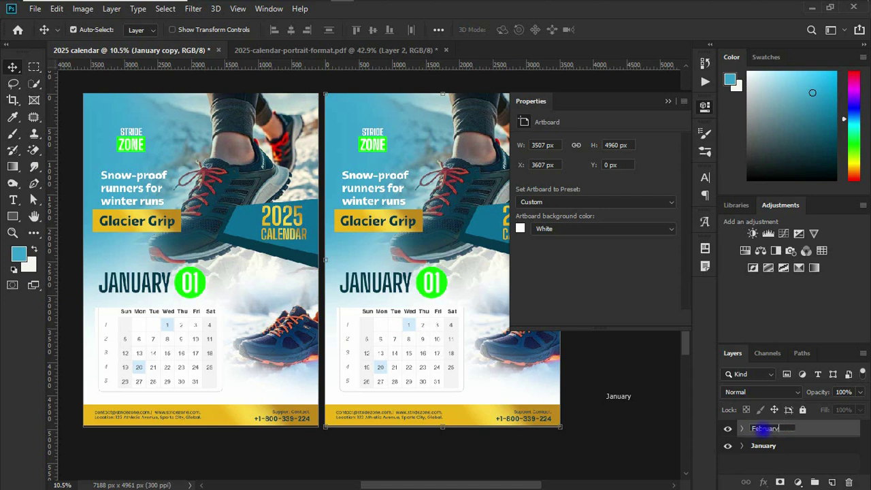
{"action": "key", "text": "Return"}
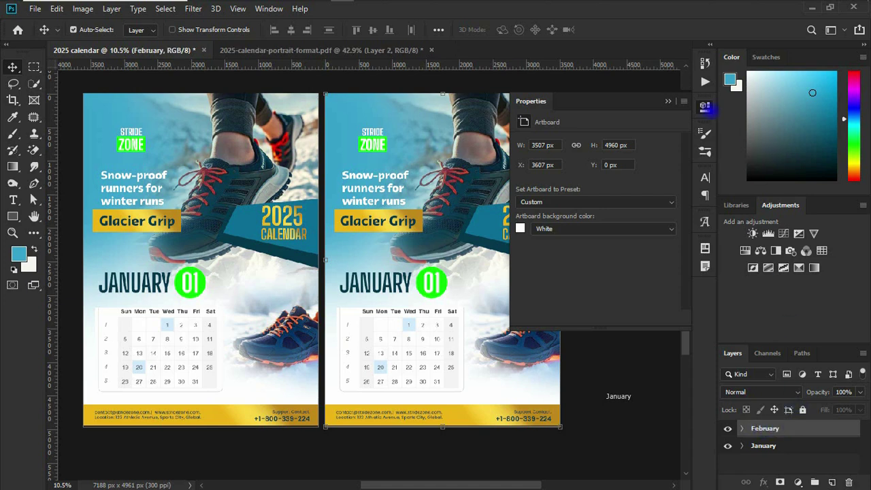
Collapse the artboard properties and change the month heading on the duplicated page to FEBRUARY
{"action": "left_click", "coordinate": [669, 101]}
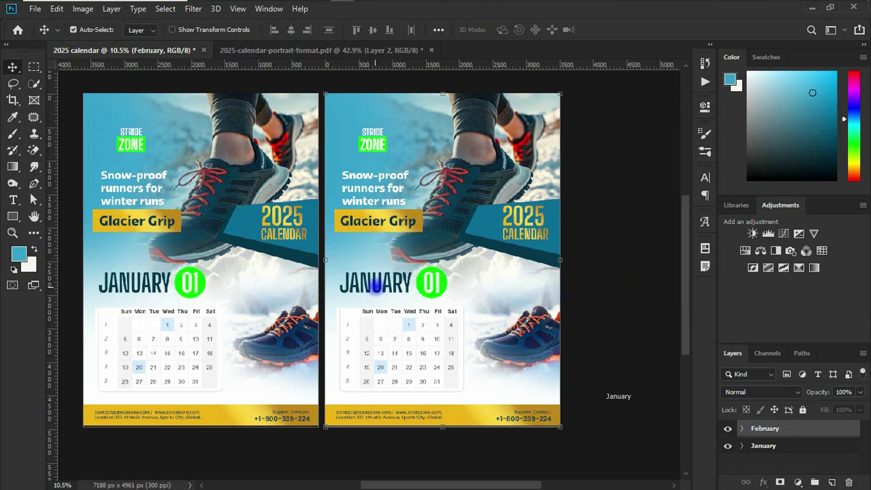
{"action": "left_click", "coordinate": [349, 279]}
{"action": "double_click", "coordinate": [349, 280]}
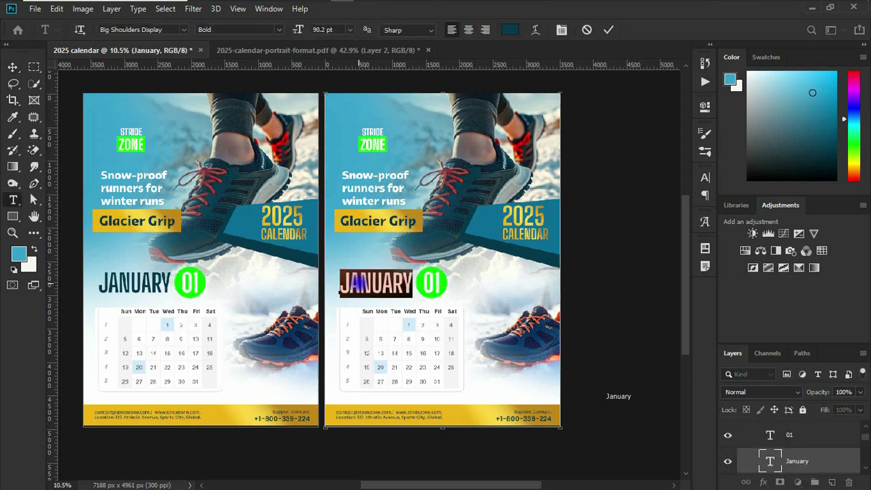
{"action": "type", "text": "FEBRUARY"}
{"action": "key", "text": "ctrl+Return"}
{"action": "key", "text": "v"}
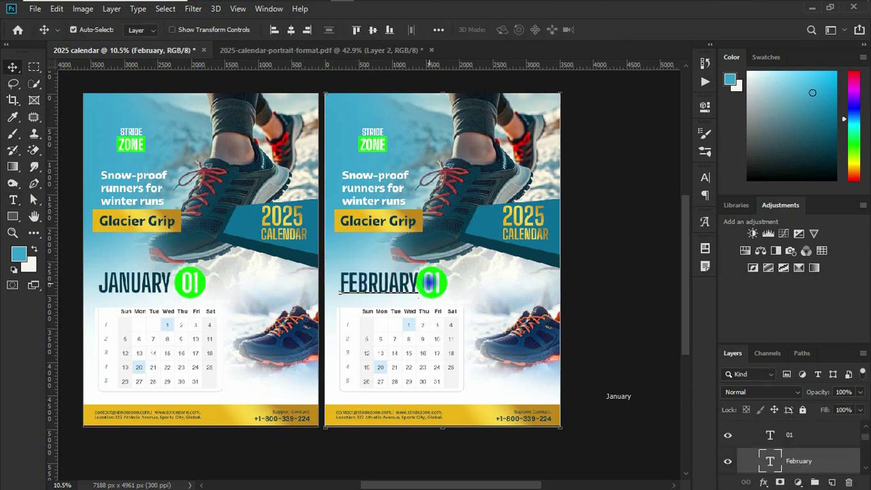
Nudge the 01 and its green circle right to clear the end of the FEBRUARY heading
{"action": "left_click", "coordinate": [430, 281]}
{"action": "scroll", "coordinate": [810, 452], "scroll_direction": "down", "scroll_amount": 1}
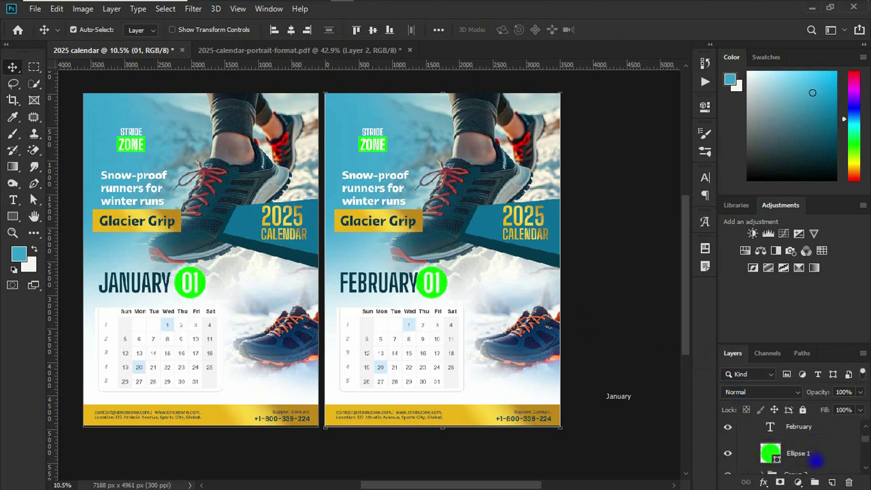
{"action": "scroll", "coordinate": [816, 451], "scroll_direction": "up", "scroll_amount": 1}
{"action": "key", "text": "shift+Right"}
{"action": "key", "text": "shift+Right"}
{"action": "key", "text": "shift+Right"}
{"action": "key", "text": "shift+Right"}
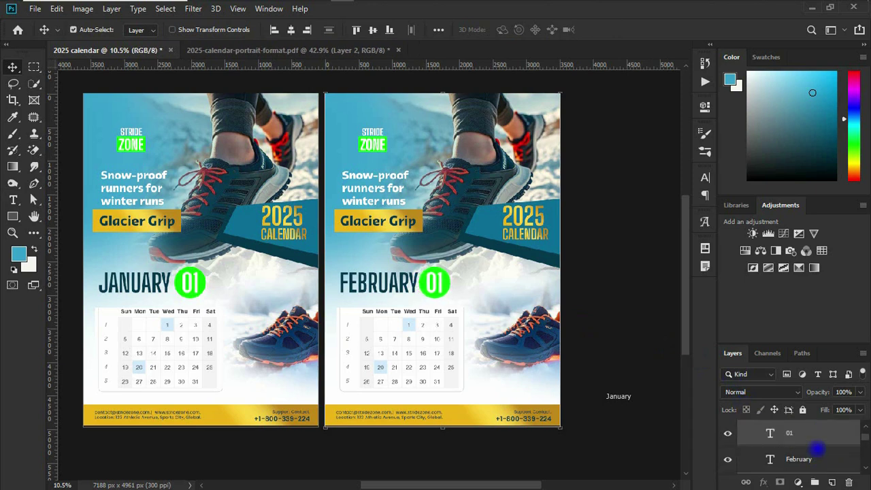
Change the month number in the February page's green circle to 02
{"action": "double_click", "coordinate": [769, 433]}
{"action": "type", "text": "02"}
{"action": "left_click", "coordinate": [603, 309]}
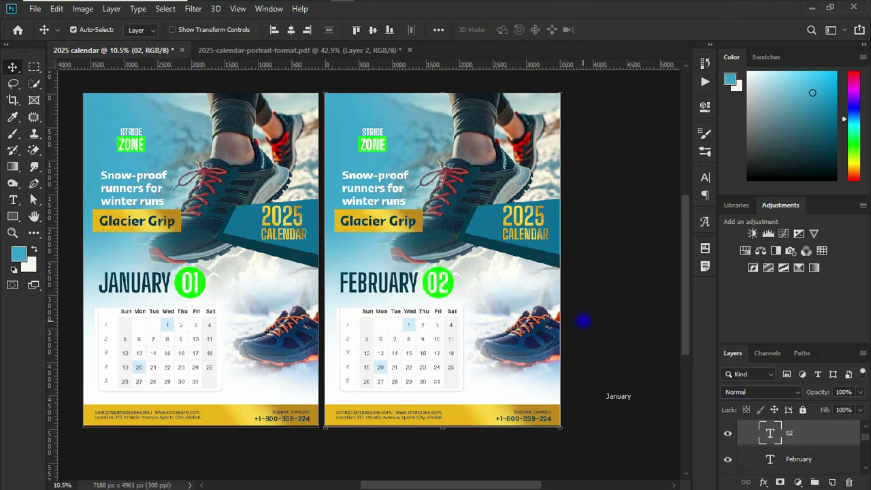
Replace the February page's main photo with the purple gym shoe image from the New folder in File Explorer
{"action": "left_click", "coordinate": [518, 343]}
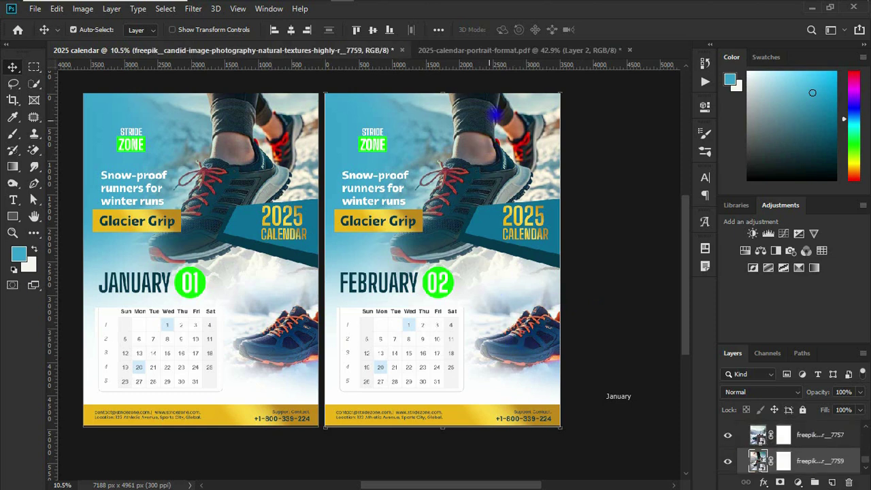
{"action": "left_click", "coordinate": [379, 186]}
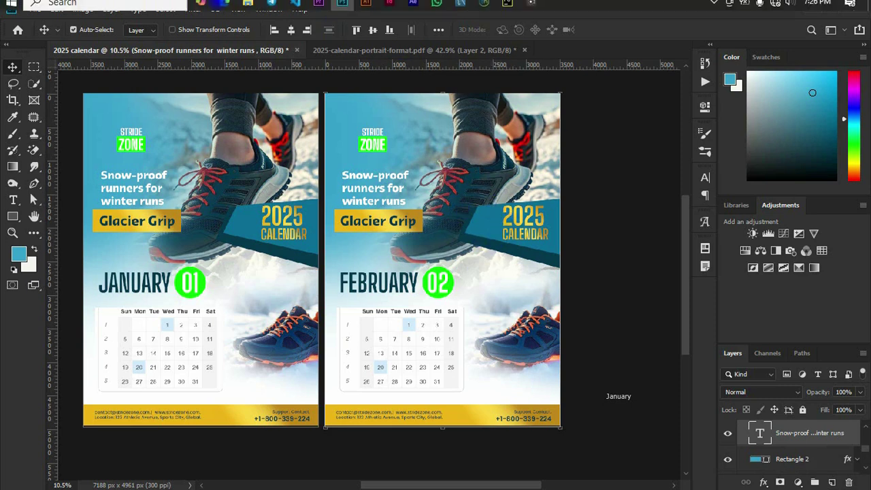
{"action": "left_click", "coordinate": [467, 126]}
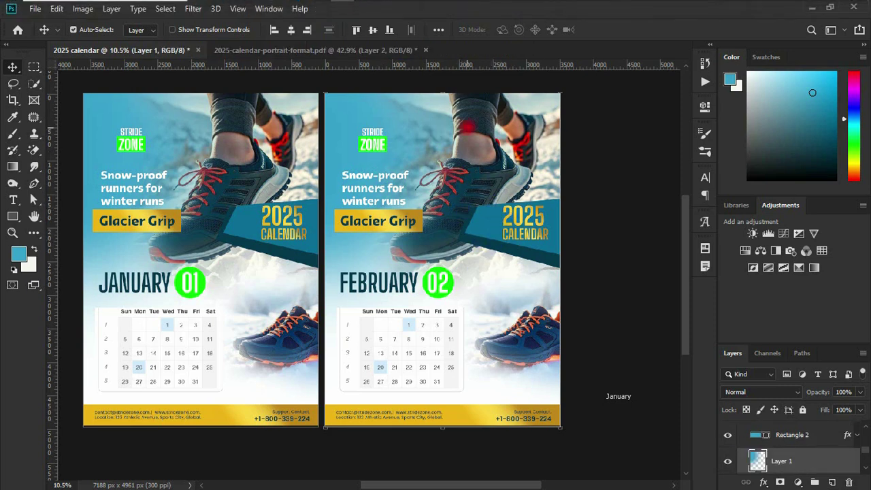
{"action": "left_click", "coordinate": [546, 149]}
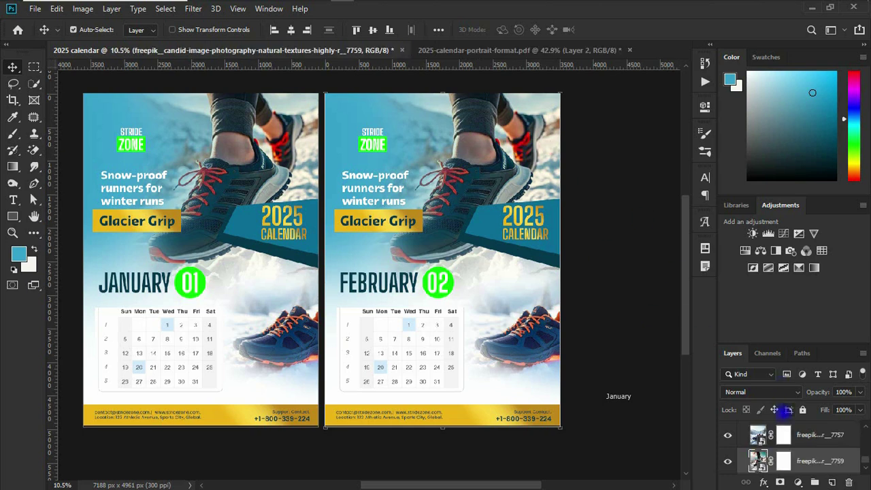
{"action": "key", "text": "alt+Tab"}
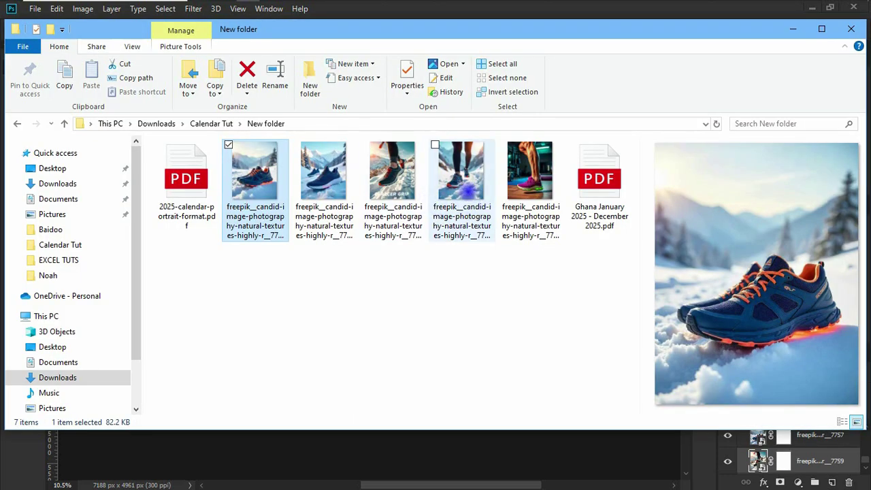
{"action": "key", "text": "alt+Tab"}
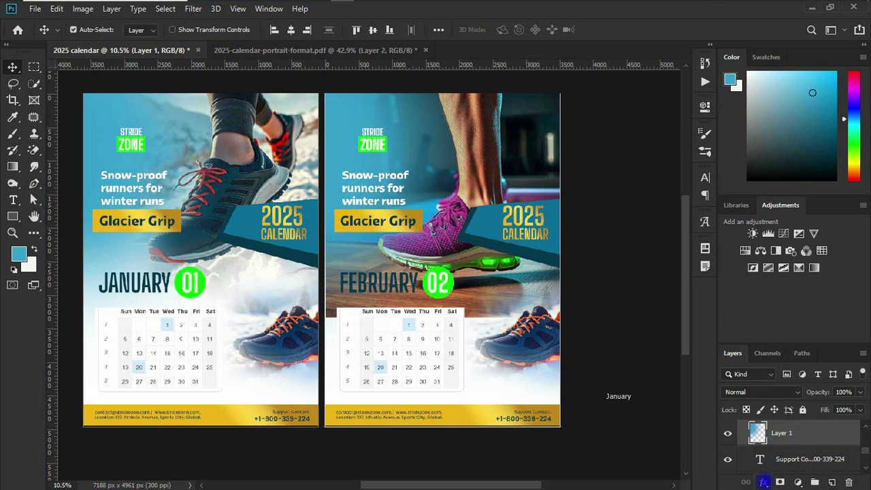
Apply a black Color Overlay at 100% opacity in Normal mode to Layer 1, the blue fade over the February photo
{"action": "left_click", "coordinate": [763, 482]}
{"action": "left_click", "coordinate": [791, 429]}
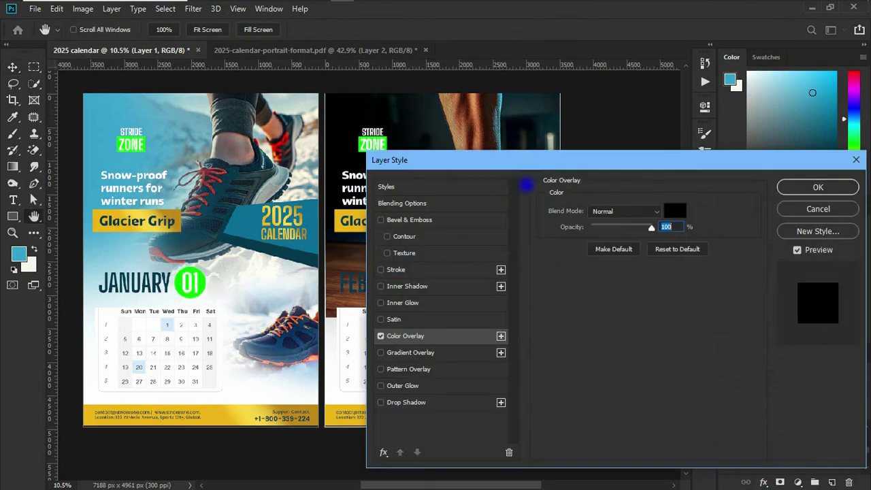
{"action": "left_click_drag", "start_coordinate": [535, 153], "coordinate": [753, 149]}
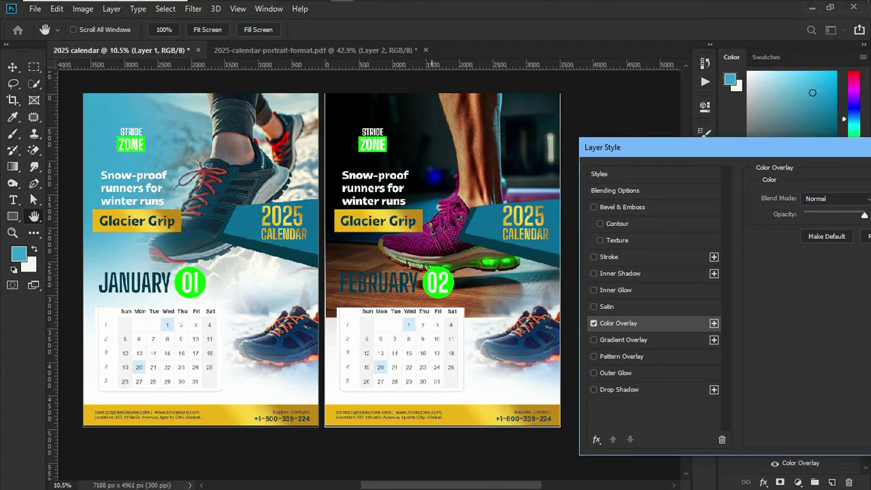
{"action": "left_click_drag", "start_coordinate": [663, 145], "coordinate": [612, 109]}
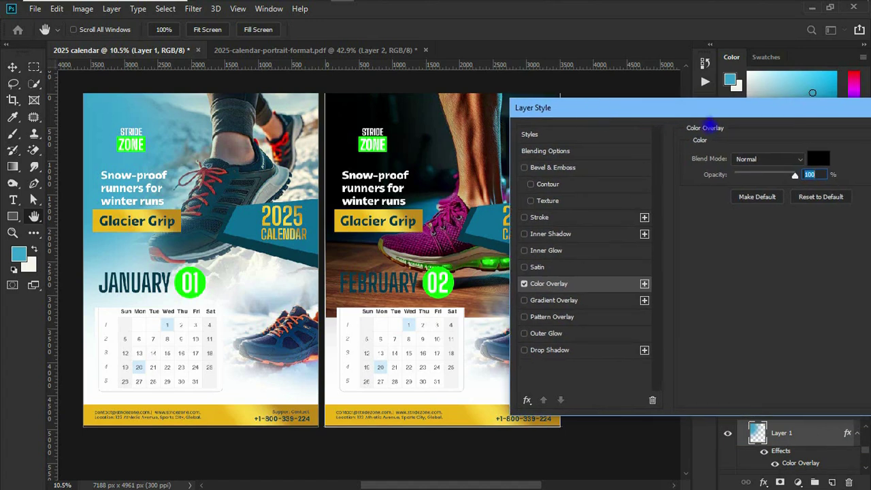
{"action": "left_click_drag", "start_coordinate": [593, 111], "coordinate": [483, 95]}
{"action": "left_click", "coordinate": [836, 118]}
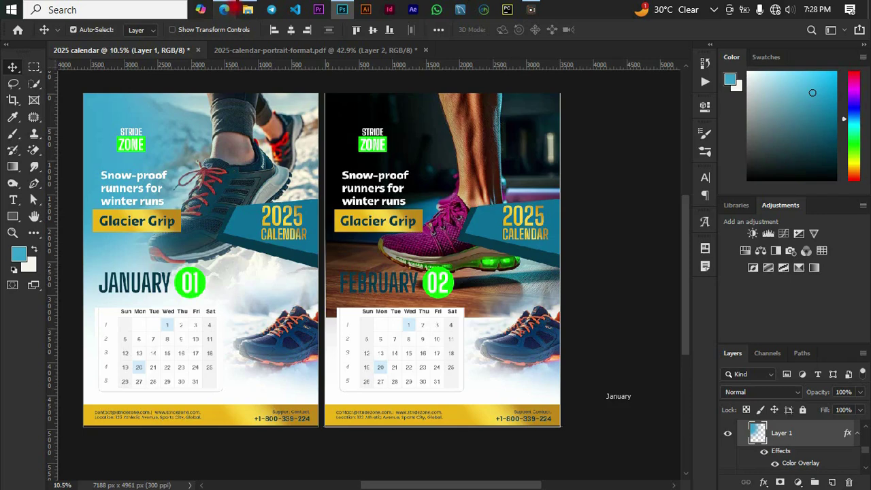
Copy February's theme text "Lightweight trainers for indoor workouts" from the ChatGPT conversation in the browser and return to Photoshop
{"action": "left_click", "coordinate": [224, 9]}
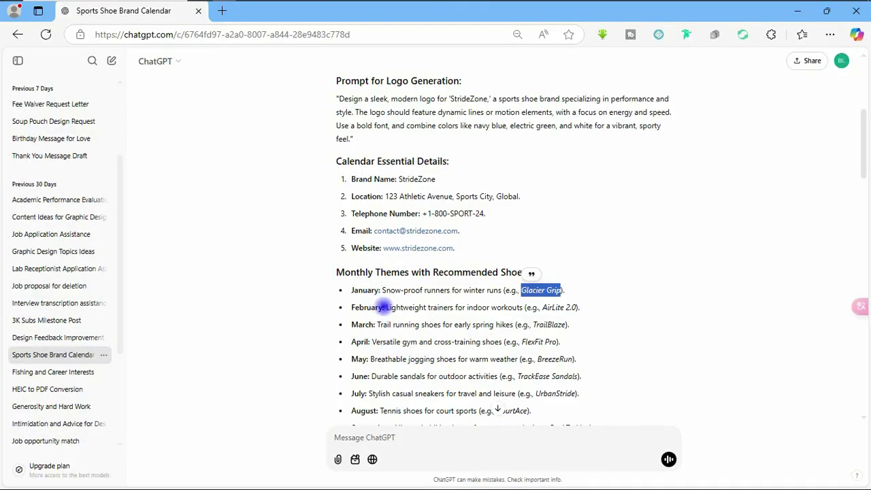
{"action": "left_click_drag", "start_coordinate": [386, 307], "coordinate": [528, 307]}
{"action": "key", "text": "ctrl+c"}
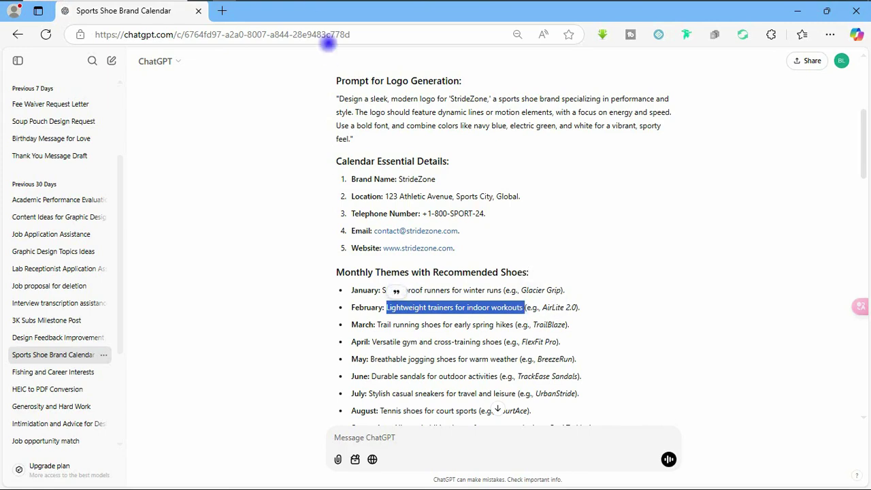
{"action": "left_click", "coordinate": [343, 9]}
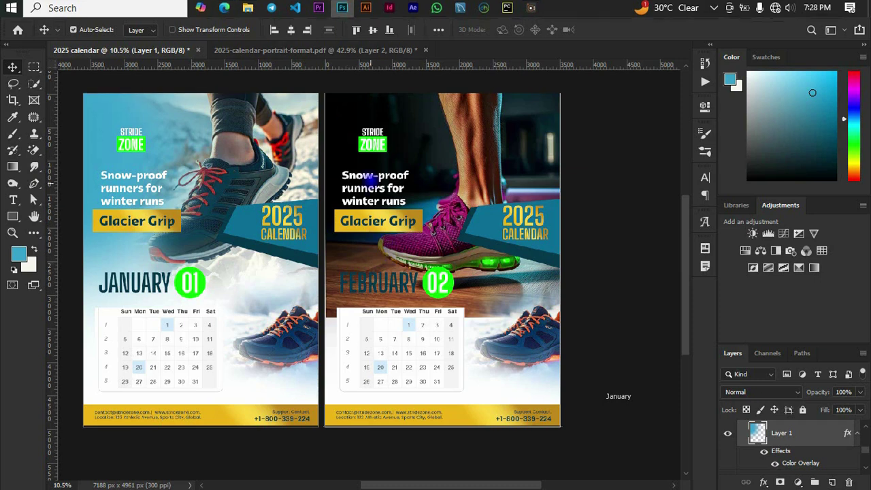
Replace the February tagline with "Lightweight trainers for indoor workouts" broken over three lines, and nudge it slightly left
{"action": "left_click", "coordinate": [365, 175]}
{"action": "key", "text": "t"}
{"action": "left_click", "coordinate": [364, 176]}
{"action": "key", "text": "ctrl+a"}
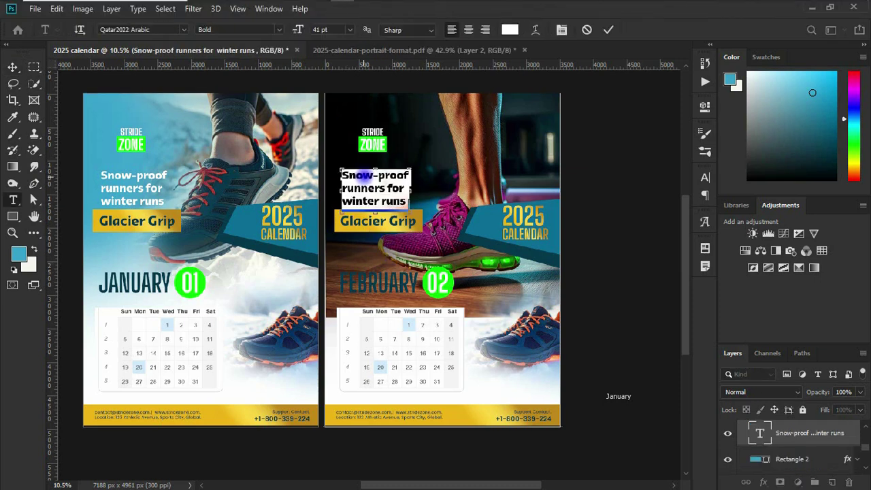
{"action": "key", "text": "ctrl+v"}
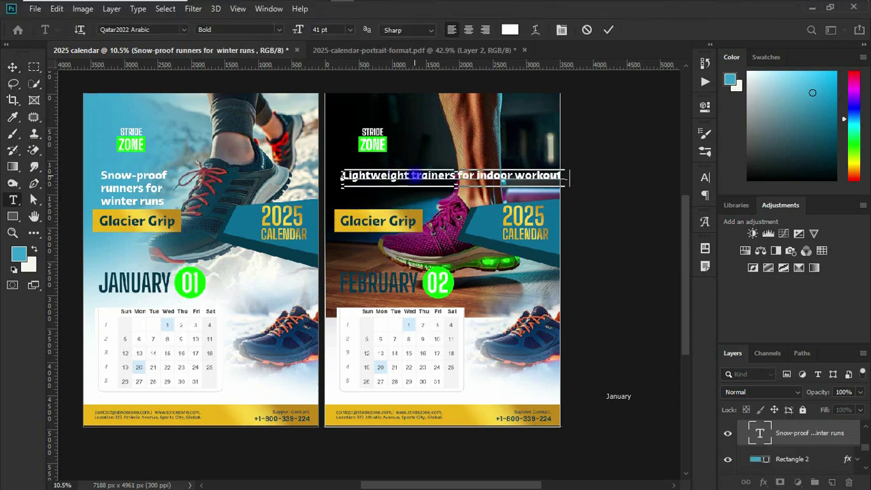
{"action": "key", "text": "ctrl+Return"}
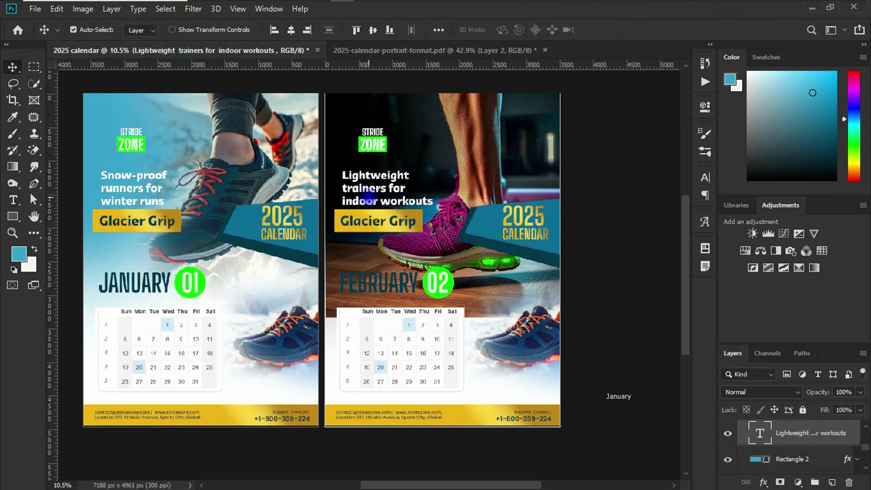
{"action": "key", "text": "shift+Left"}
{"action": "key", "text": "shift+Left"}
{"action": "key", "text": "shift+Left"}
{"action": "key", "text": "shift+Left"}
{"action": "key", "text": "shift+Left"}
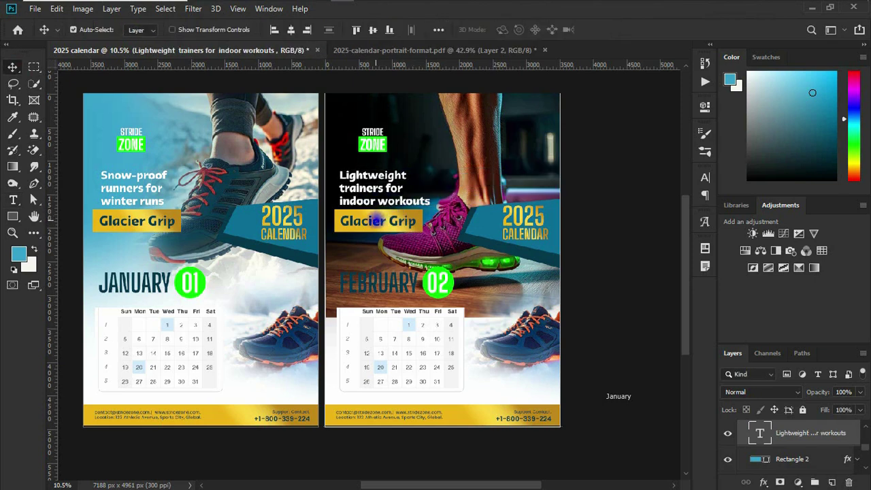
Copy the shoe name AirLite 2.0 from the ChatGPT conversation and replace Glacier Grip with it on February's gold label
{"action": "left_click", "coordinate": [390, 219]}
{"action": "left_click", "coordinate": [226, 9]}
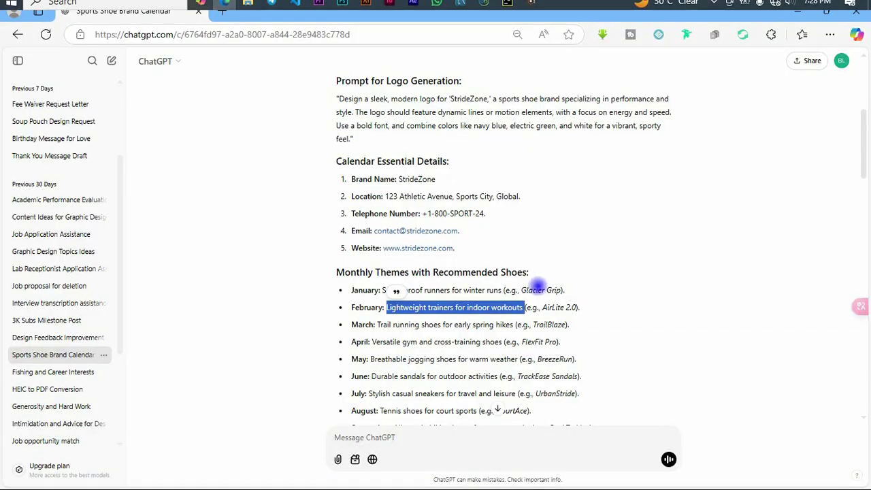
{"action": "left_click_drag", "start_coordinate": [543, 307], "coordinate": [577, 307]}
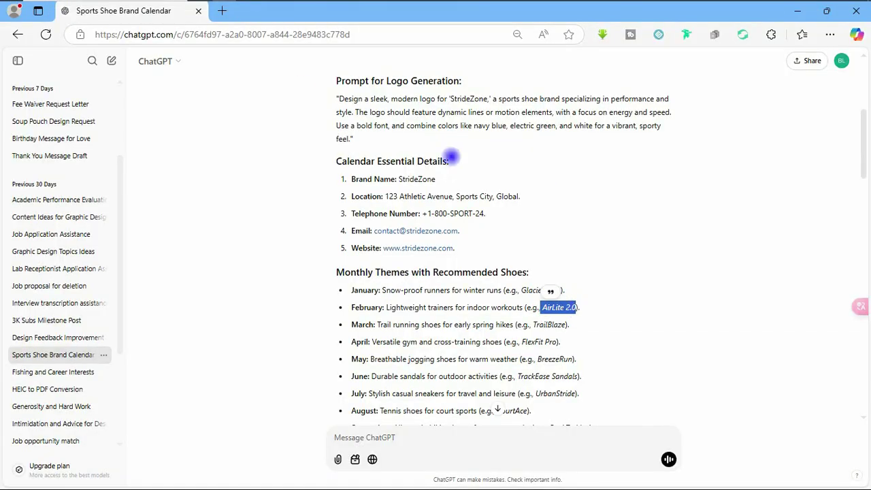
{"action": "key", "text": "alt+Tab"}
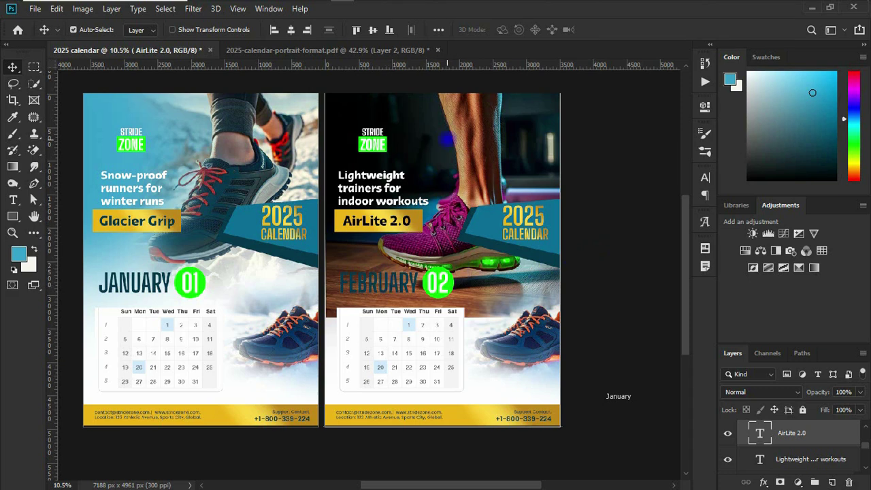
Add a layer mask to the purple shoe photo and fade out its lower edge with a soft 1700 px black brush
{"action": "left_click", "coordinate": [478, 127]}
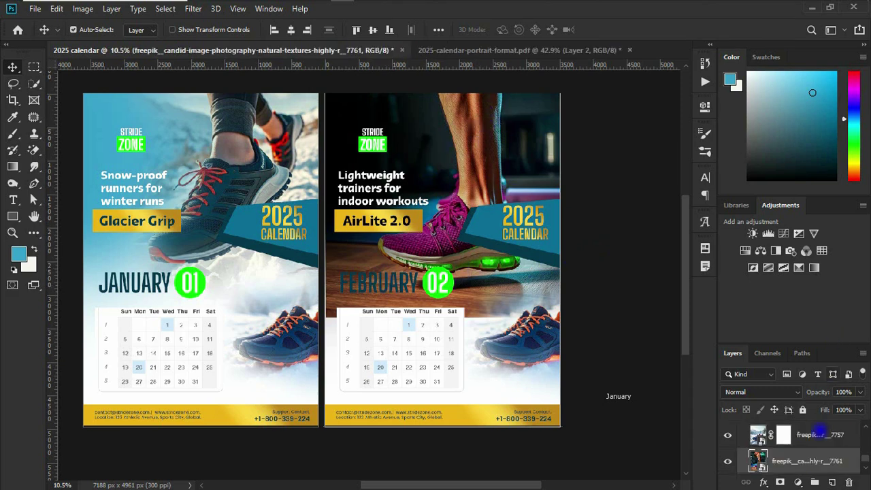
{"action": "left_click", "coordinate": [779, 482]}
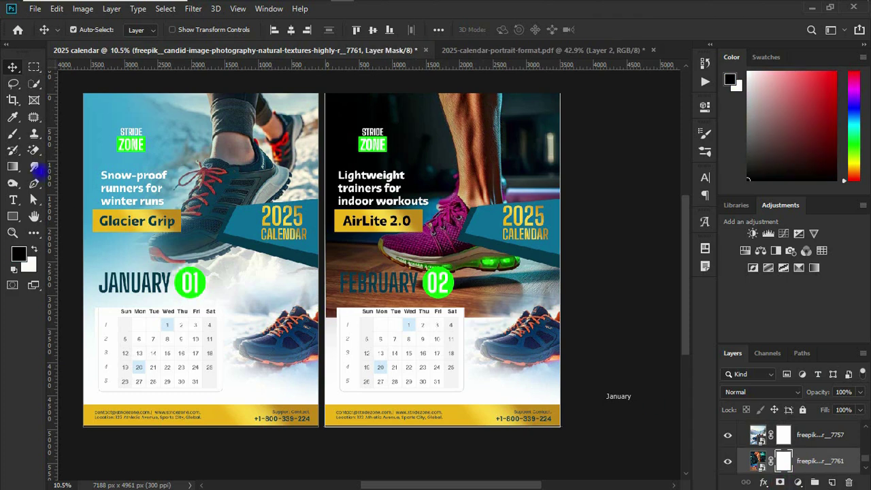
{"action": "left_click", "coordinate": [13, 133]}
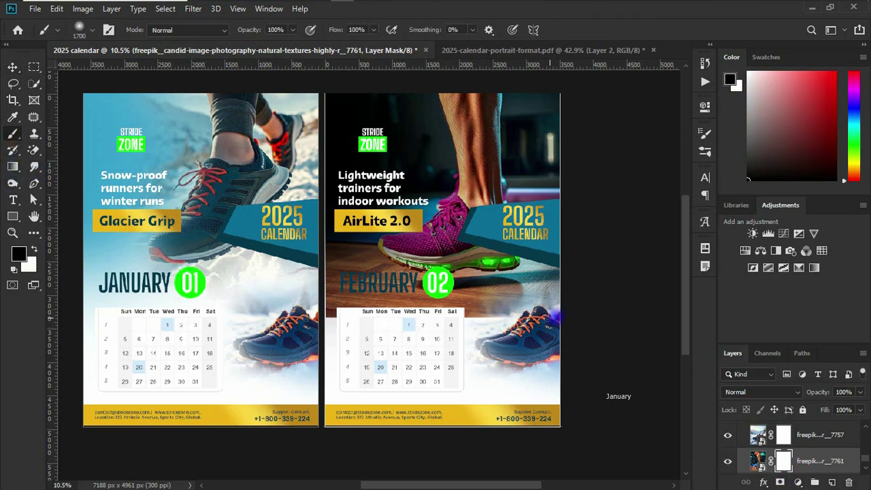
{"action": "mouse_move", "coordinate": [576, 315]}
{"action": "left_mouse_down"}
{"action": "mouse_move", "coordinate": [377, 320]}
{"action": "mouse_move", "coordinate": [312, 303]}
{"action": "mouse_move", "coordinate": [422, 321]}
{"action": "mouse_move", "coordinate": [512, 321]}
{"action": "mouse_move", "coordinate": [558, 302]}
{"action": "mouse_move", "coordinate": [439, 333]}
{"action": "mouse_move", "coordinate": [346, 335]}
{"action": "left_mouse_up"}
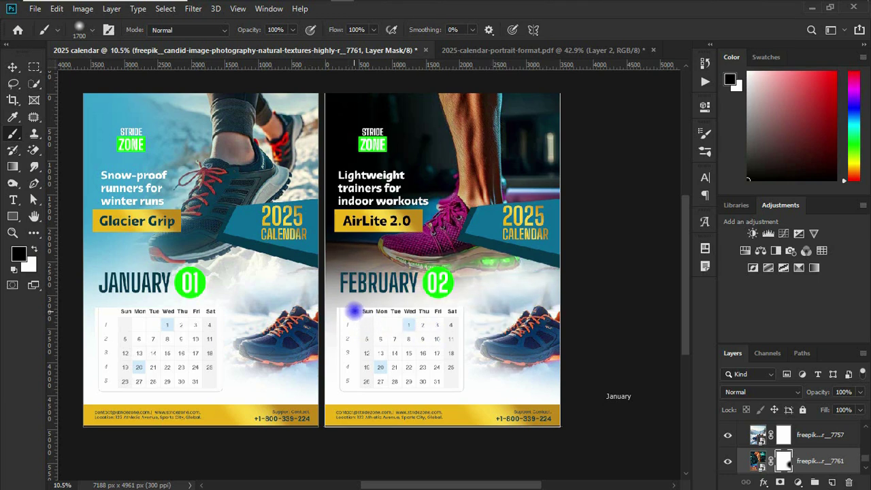
Move February's 2025 CALENDAR text and its banner shapes up across the ankle to uncover the purple shoe
{"action": "left_click", "coordinate": [14, 67]}
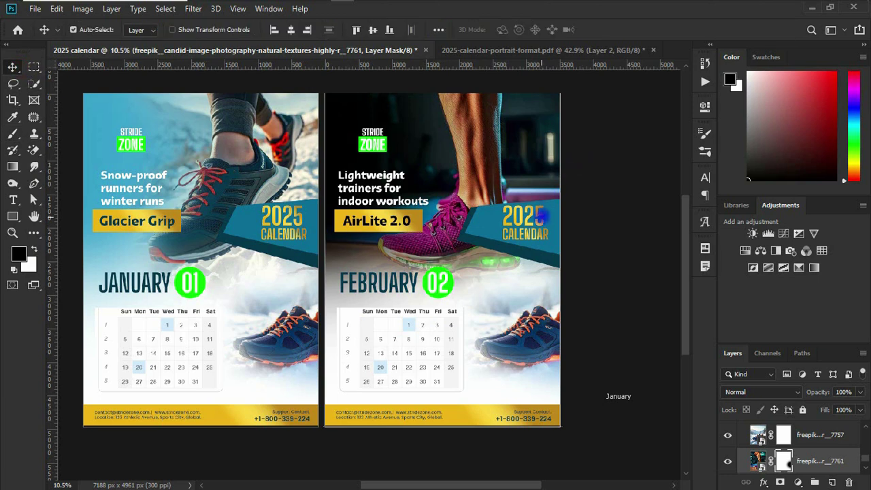
{"action": "left_click", "coordinate": [543, 216]}
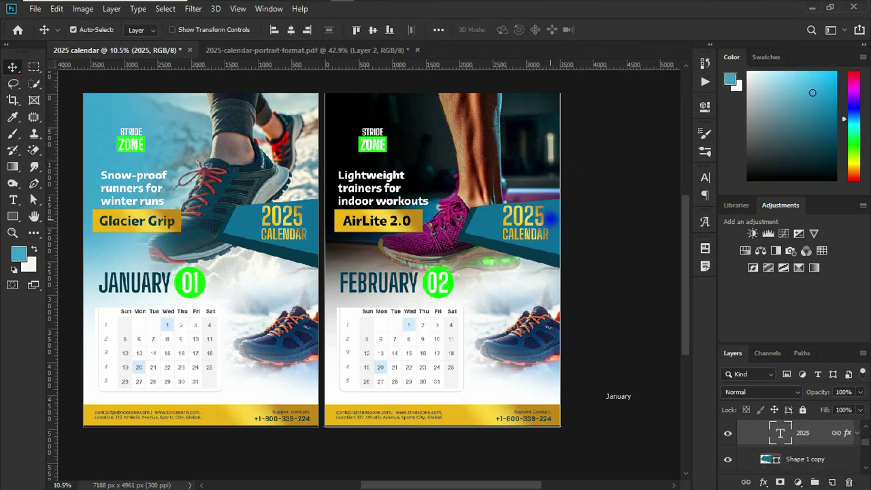
{"action": "left_click", "coordinate": [554, 218], "text": "shift"}
{"action": "left_click_drag", "start_coordinate": [554, 217], "coordinate": [549, 155]}
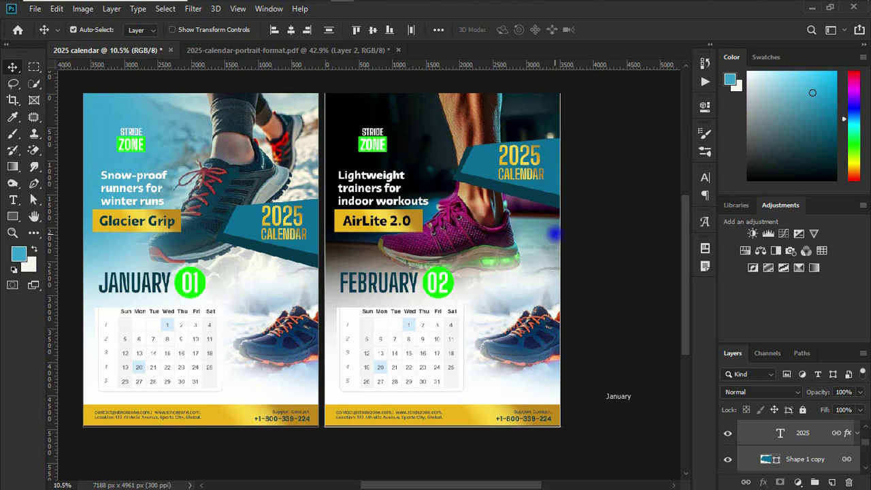
{"action": "left_click", "coordinate": [593, 185]}
Recolour February's banner shapes dark purple and magenta sampled from the shoe photo, and give the FEBRUARY title the matching magenta
{"action": "left_click", "coordinate": [542, 193]}
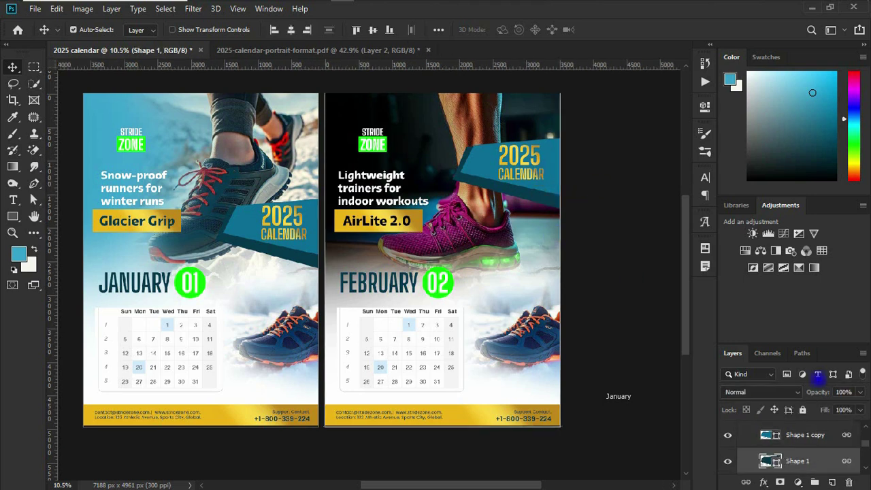
{"action": "double_click", "coordinate": [776, 463]}
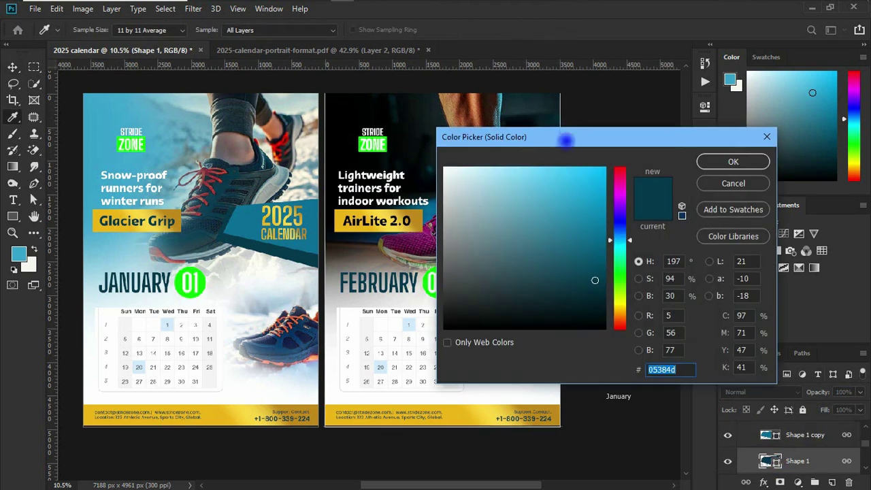
{"action": "left_click_drag", "start_coordinate": [564, 139], "coordinate": [692, 128]}
{"action": "left_click", "coordinate": [500, 235]}
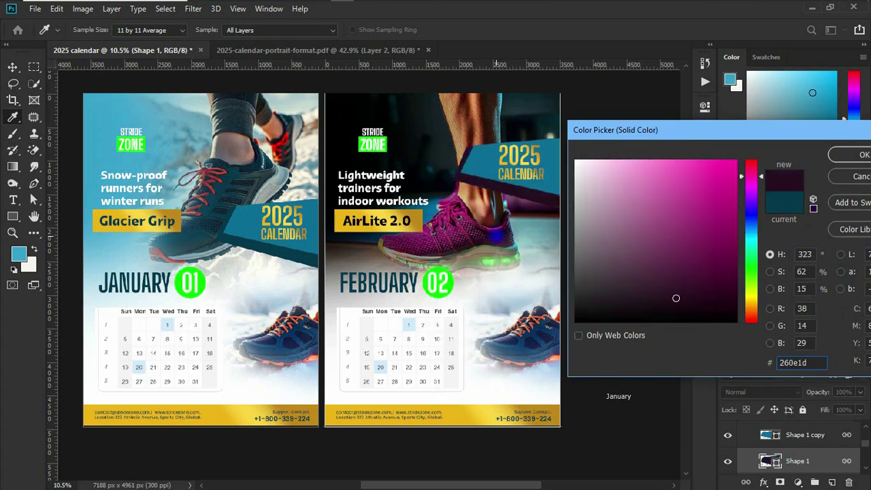
{"action": "key", "text": "Return"}
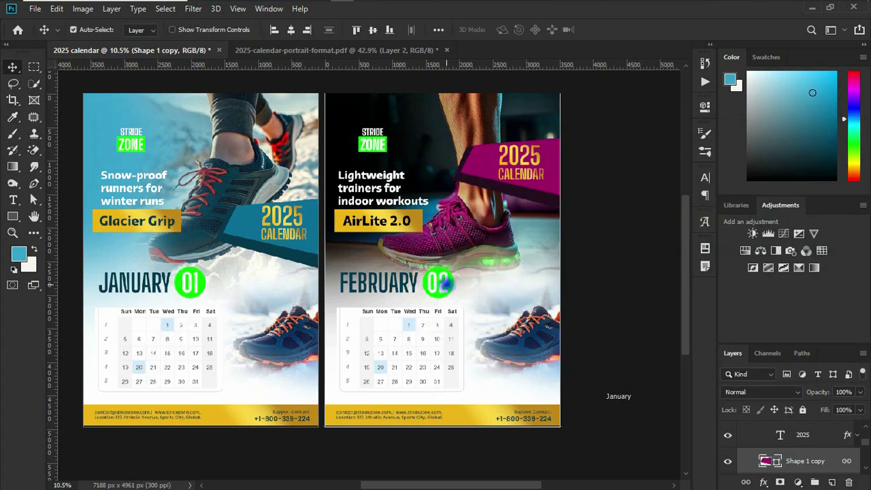
{"action": "left_click", "coordinate": [405, 285]}
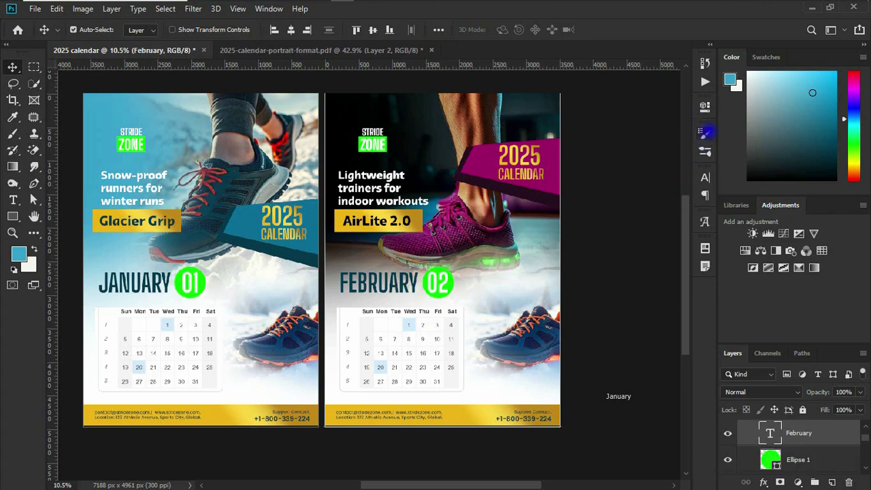
{"action": "left_click", "coordinate": [704, 178]}
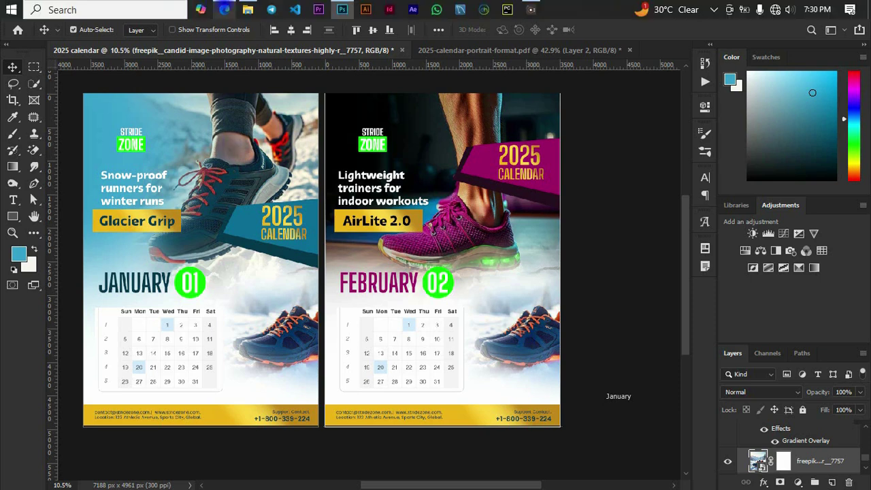
Place the green glowing sneakers photo from the New folder into the February page, scaled down beside the date grid in place of the blue shoe
{"action": "left_click", "coordinate": [248, 10]}
{"action": "left_click", "coordinate": [258, 164]}
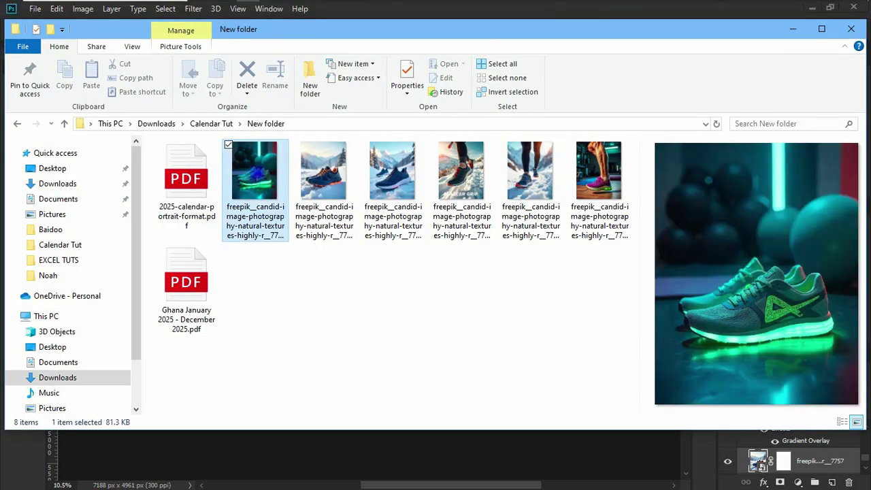
{"action": "left_click", "coordinate": [343, 10]}
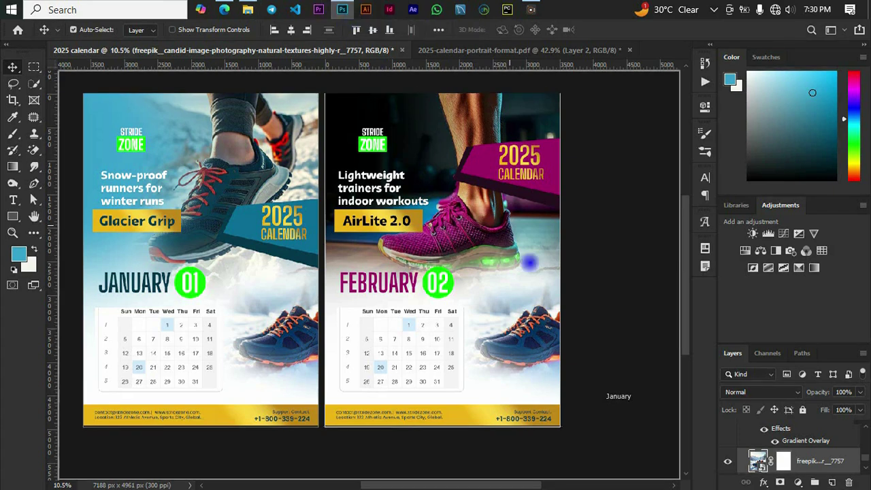
{"action": "left_click_drag", "start_coordinate": [529, 262], "coordinate": [525, 394]}
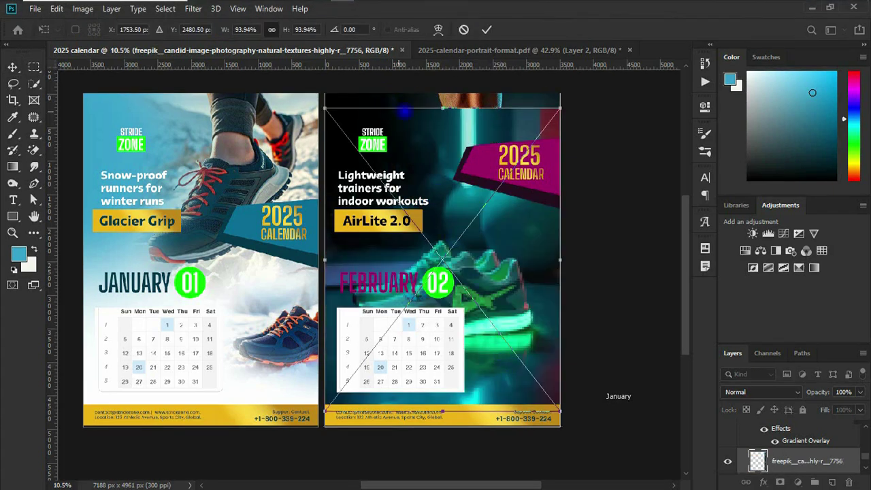
{"action": "left_click_drag", "start_coordinate": [441, 103], "coordinate": [442, 261]}
{"action": "left_click_drag", "start_coordinate": [462, 315], "coordinate": [540, 300]}
Mask the green sneakers photo, fade its edges with a soft 1700 px black brush, and hide the old blue shoe layer beneath it
{"action": "left_click", "coordinate": [779, 482]}
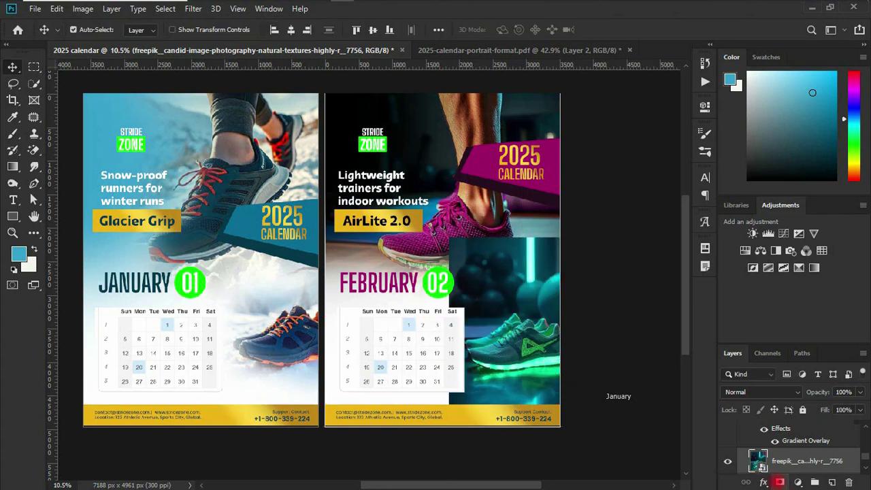
{"action": "left_click", "coordinate": [13, 134]}
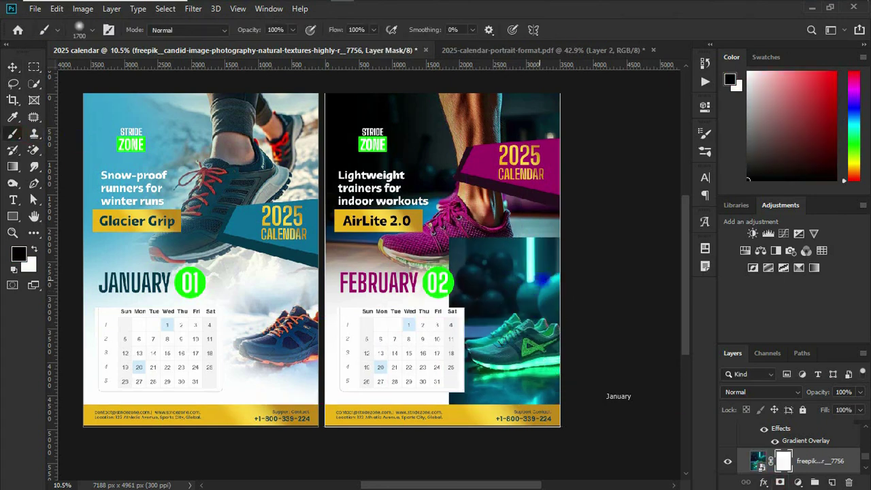
{"action": "mouse_move", "coordinate": [498, 244]}
{"action": "left_mouse_down"}
{"action": "mouse_move", "coordinate": [423, 249]}
{"action": "mouse_move", "coordinate": [483, 222]}
{"action": "left_mouse_up"}
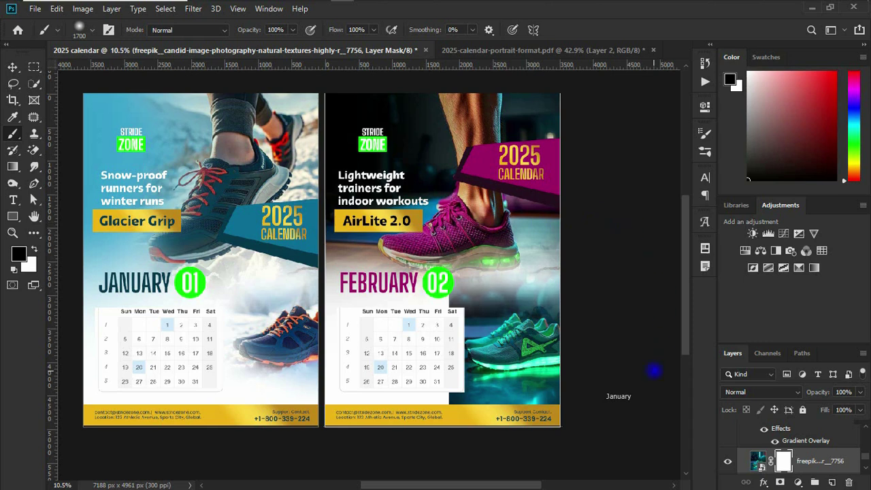
{"action": "mouse_move", "coordinate": [567, 422]}
{"action": "left_mouse_down"}
{"action": "mouse_move", "coordinate": [495, 423]}
{"action": "mouse_move", "coordinate": [353, 384]}
{"action": "mouse_move", "coordinate": [491, 398]}
{"action": "mouse_move", "coordinate": [431, 310]}
{"action": "mouse_move", "coordinate": [382, 363]}
{"action": "mouse_move", "coordinate": [431, 262]}
{"action": "left_mouse_up"}
{"action": "key", "text": "v"}
{"action": "left_click_drag", "start_coordinate": [515, 352], "coordinate": [516, 347]}
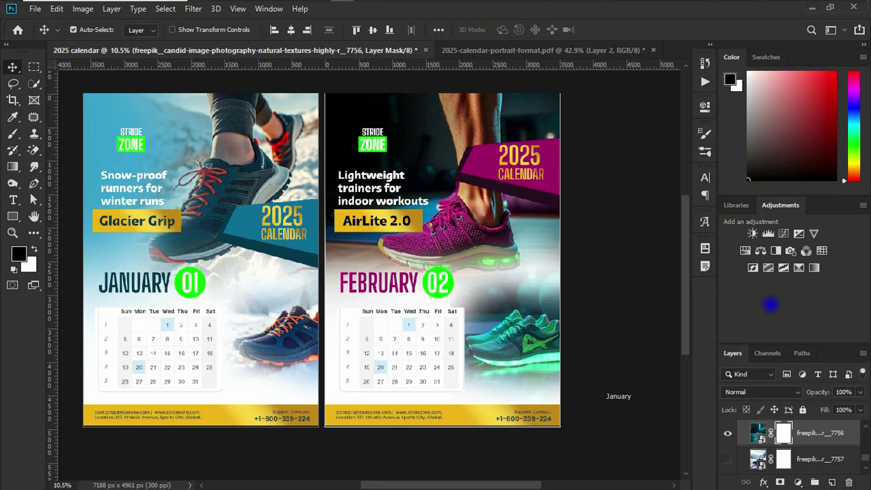
Collapse the February layer group and select it
{"action": "scroll", "coordinate": [847, 429], "scroll_direction": "up", "scroll_amount": 5}
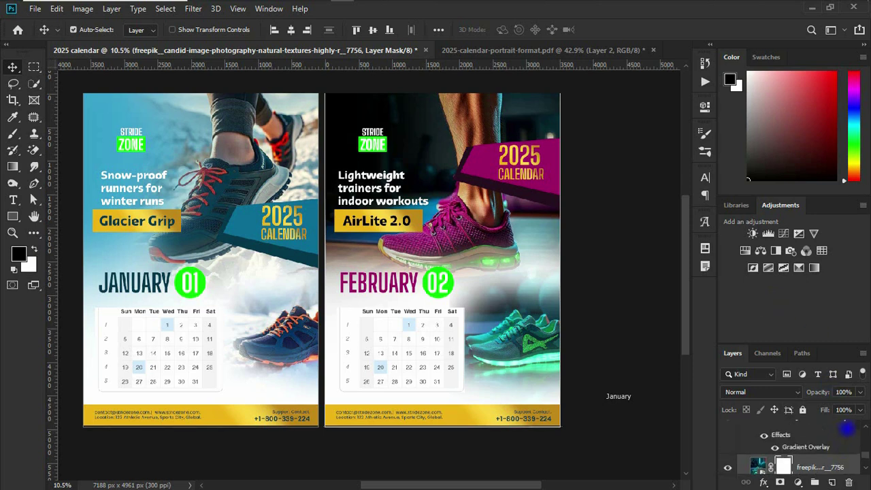
{"action": "scroll", "coordinate": [849, 425], "scroll_direction": "down", "scroll_amount": 2}
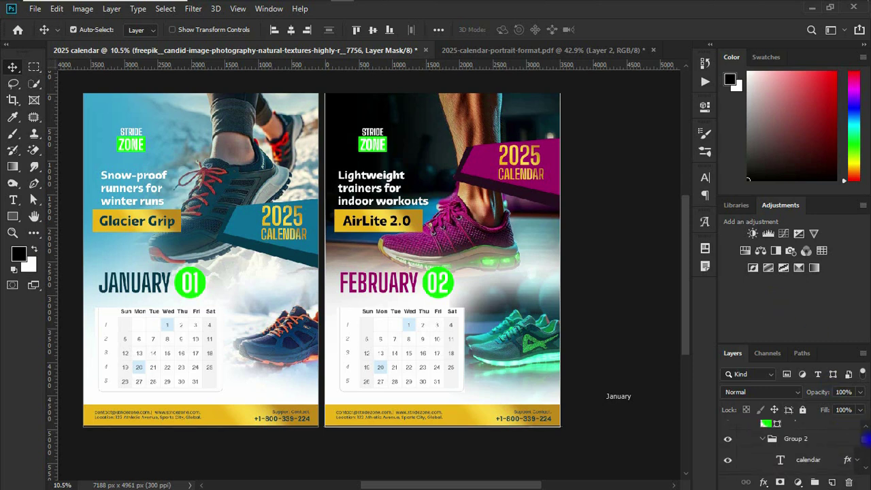
{"action": "left_click_drag", "start_coordinate": [864, 439], "coordinate": [865, 425]}
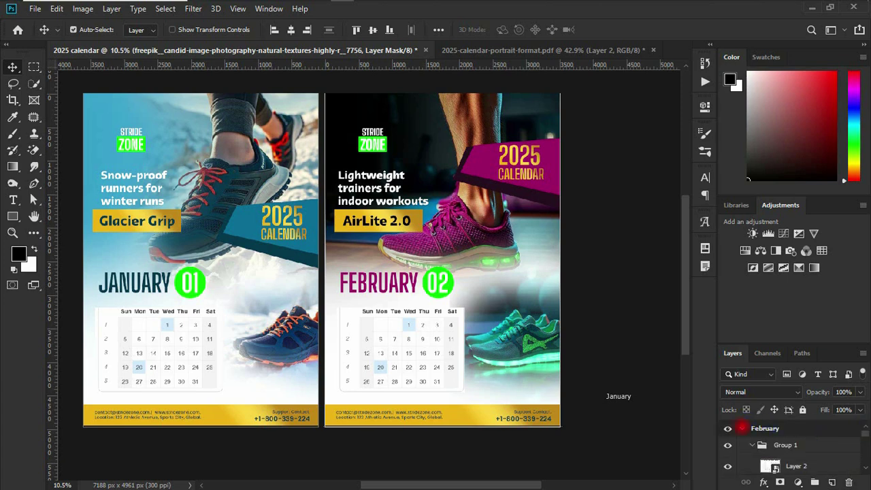
{"action": "left_click", "coordinate": [742, 428]}
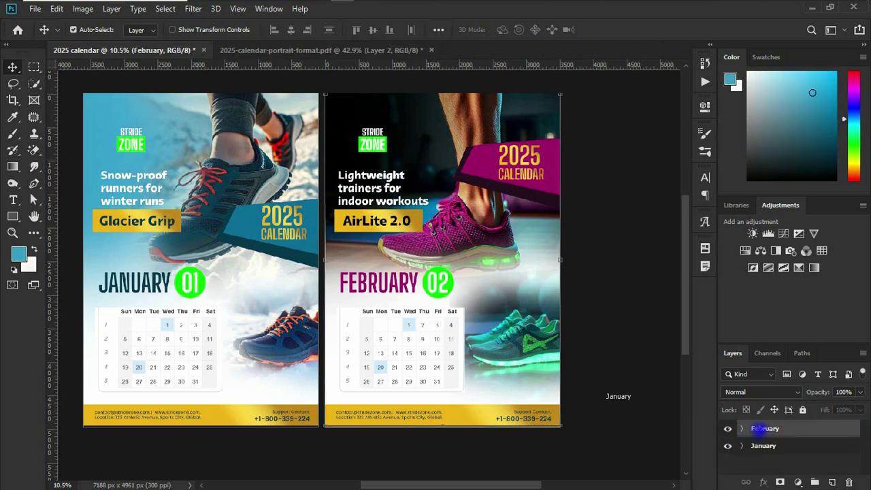